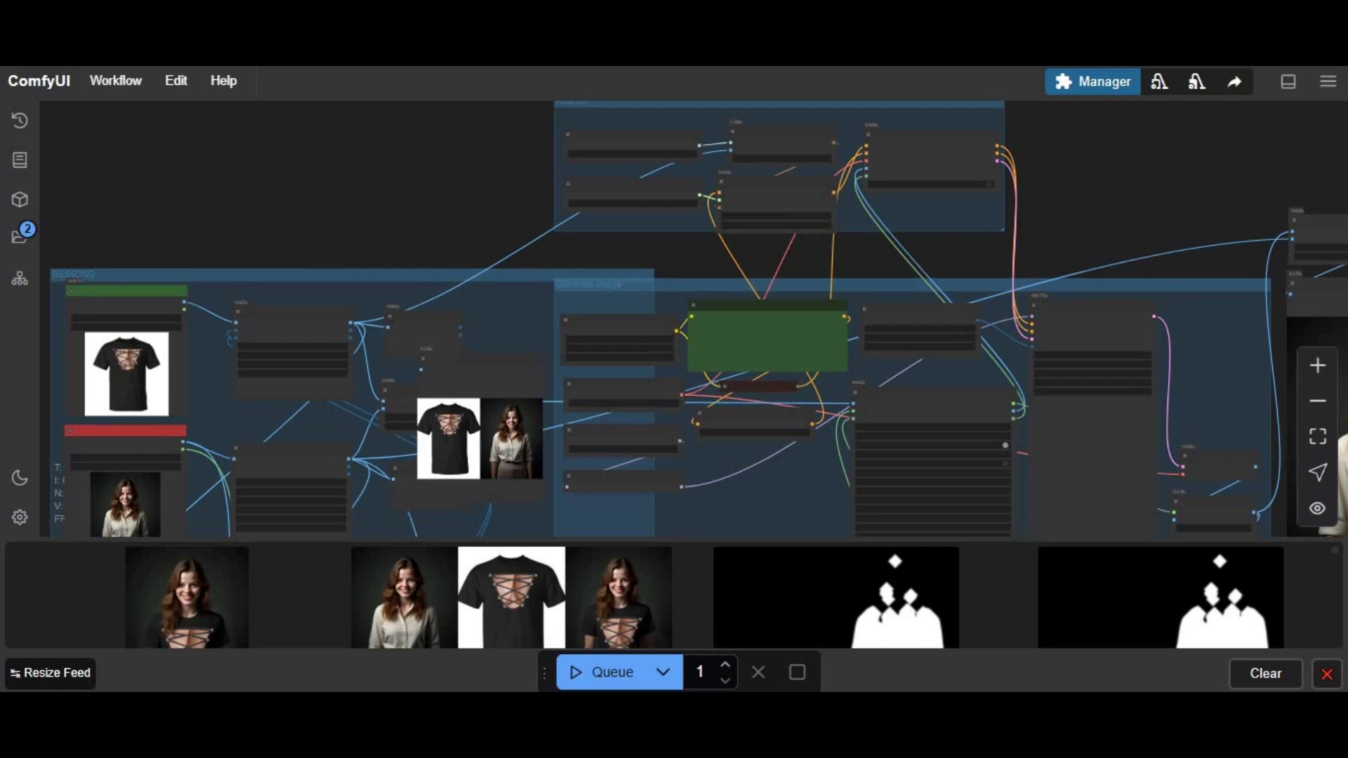
# Step: Examine the clothes-swap workflow's loader, Inpaint Crop and sampler nodes, along with the side-by-side result images
pyautogui.moveTo(453, 223); pyautogui.dragTo(402, 279)
pyautogui.scroll(-3, 504, 312)
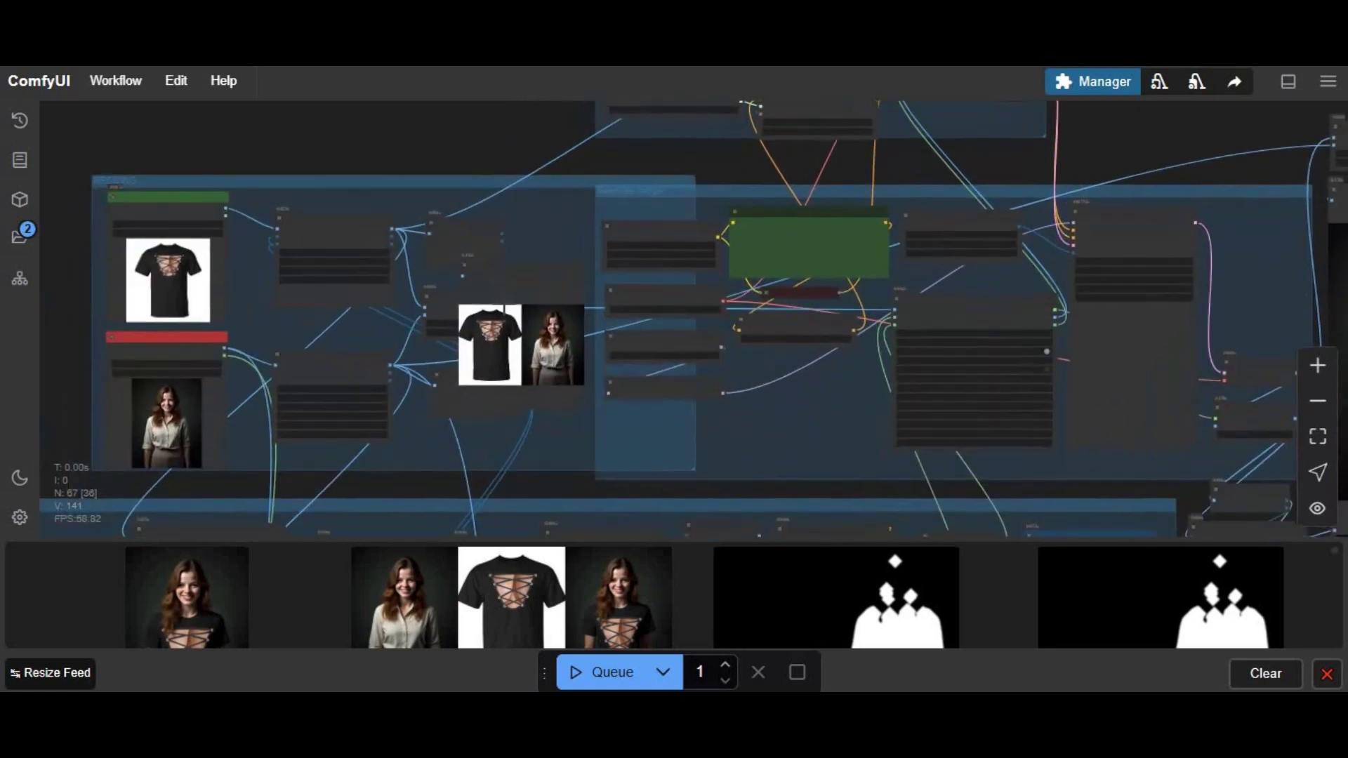
pyautogui.scroll(3, 501, 329)
pyautogui.scroll(3, 543, 349)
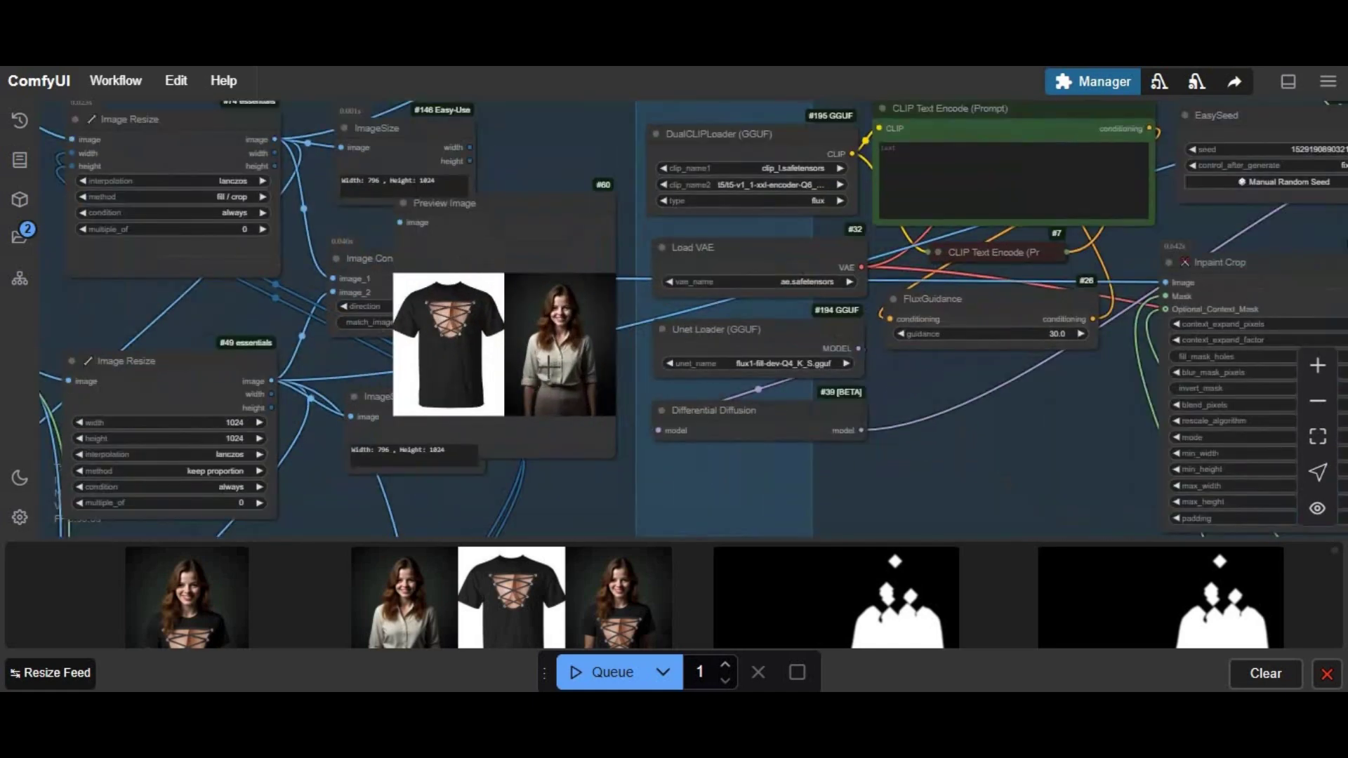
pyautogui.moveTo(996, 448); pyautogui.dragTo(280, 429)
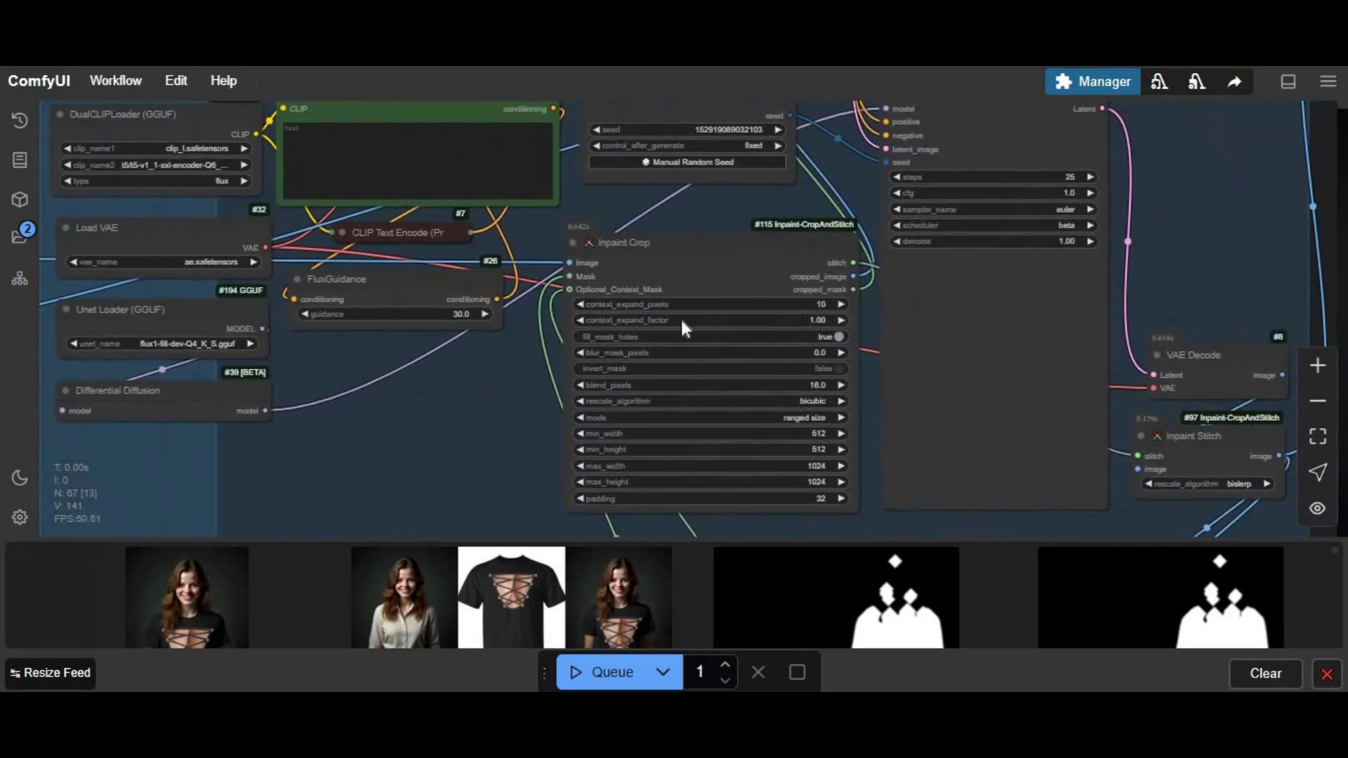
pyautogui.moveTo(785, 314); pyautogui.dragTo(517, 295)
pyautogui.scroll(-3, 737, 329)
pyautogui.scroll(-2, 892, 355)
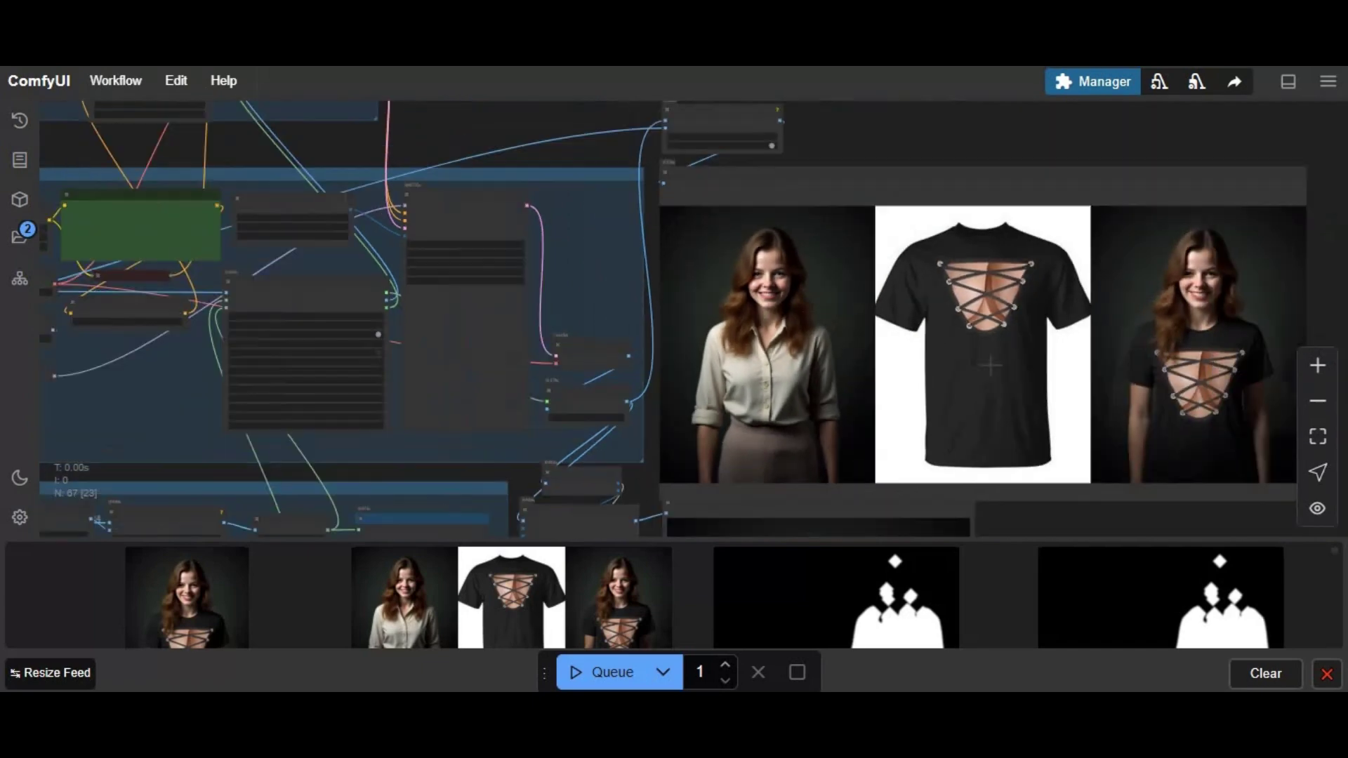
pyautogui.moveTo(1067, 366)
pyautogui.mouseDown()
pyautogui.moveTo(857, 364)
pyautogui.moveTo(1069, 359)
pyautogui.moveTo(1081, 377)
pyautogui.moveTo(1062, 373)
pyautogui.mouseUp()
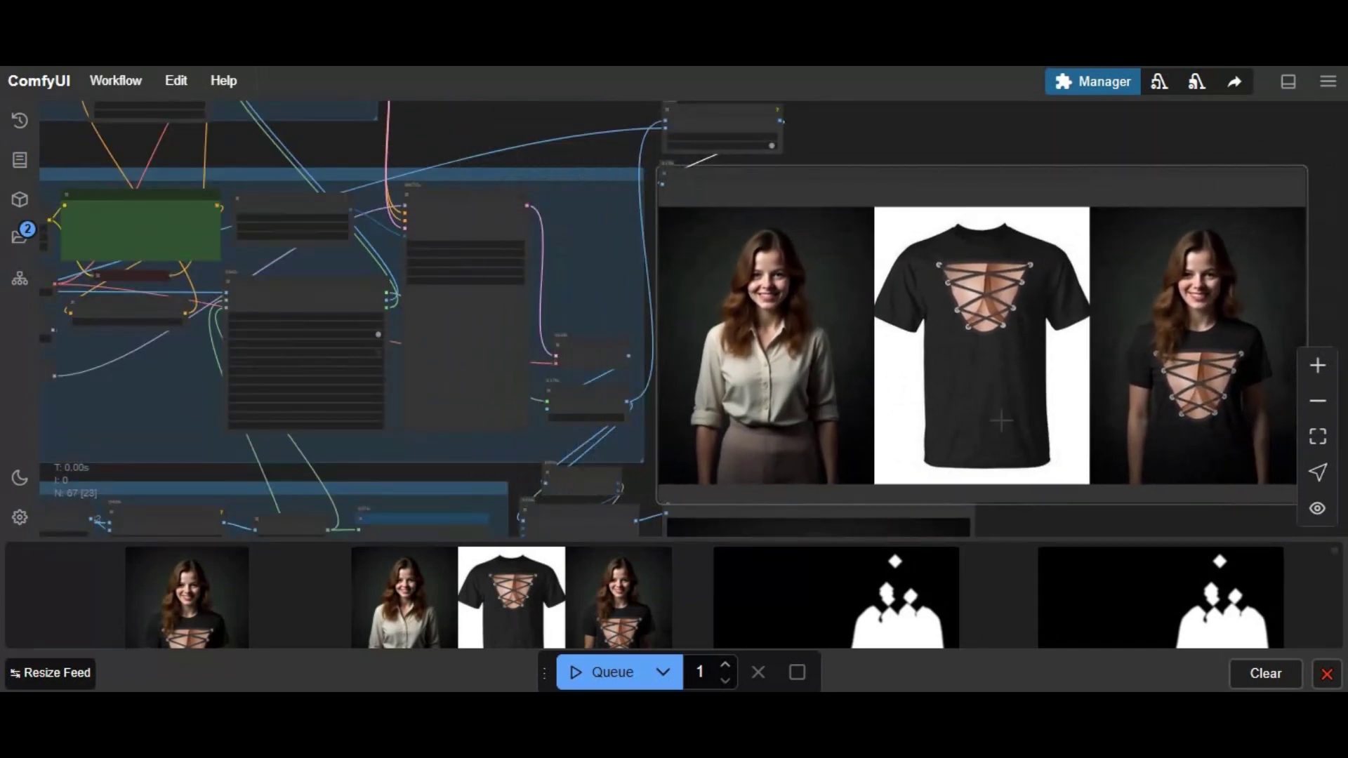
pyautogui.moveTo(1230, 156); pyautogui.dragTo(1053, 143)
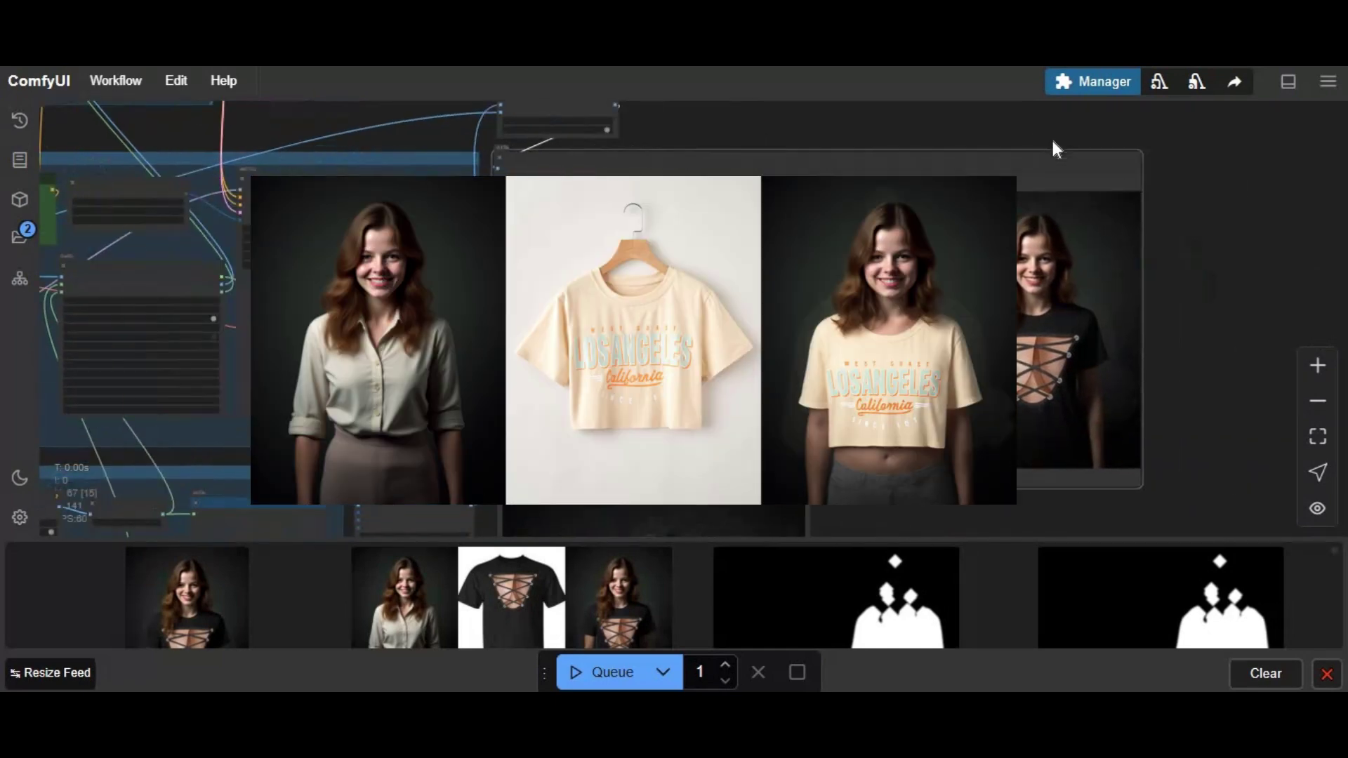
pyautogui.doubleClick(1050, 138)
pyautogui.press('Escape')
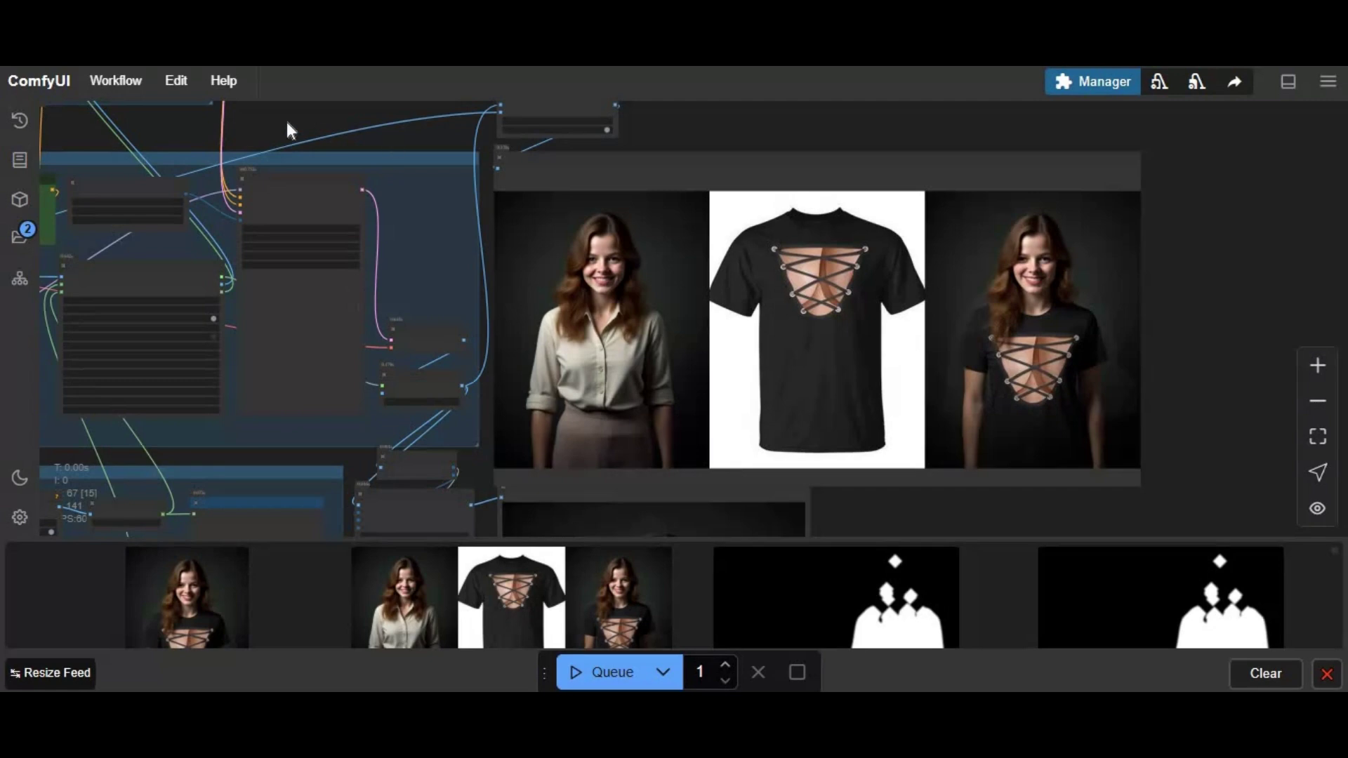
pyautogui.hscroll(-5, 391, 128)
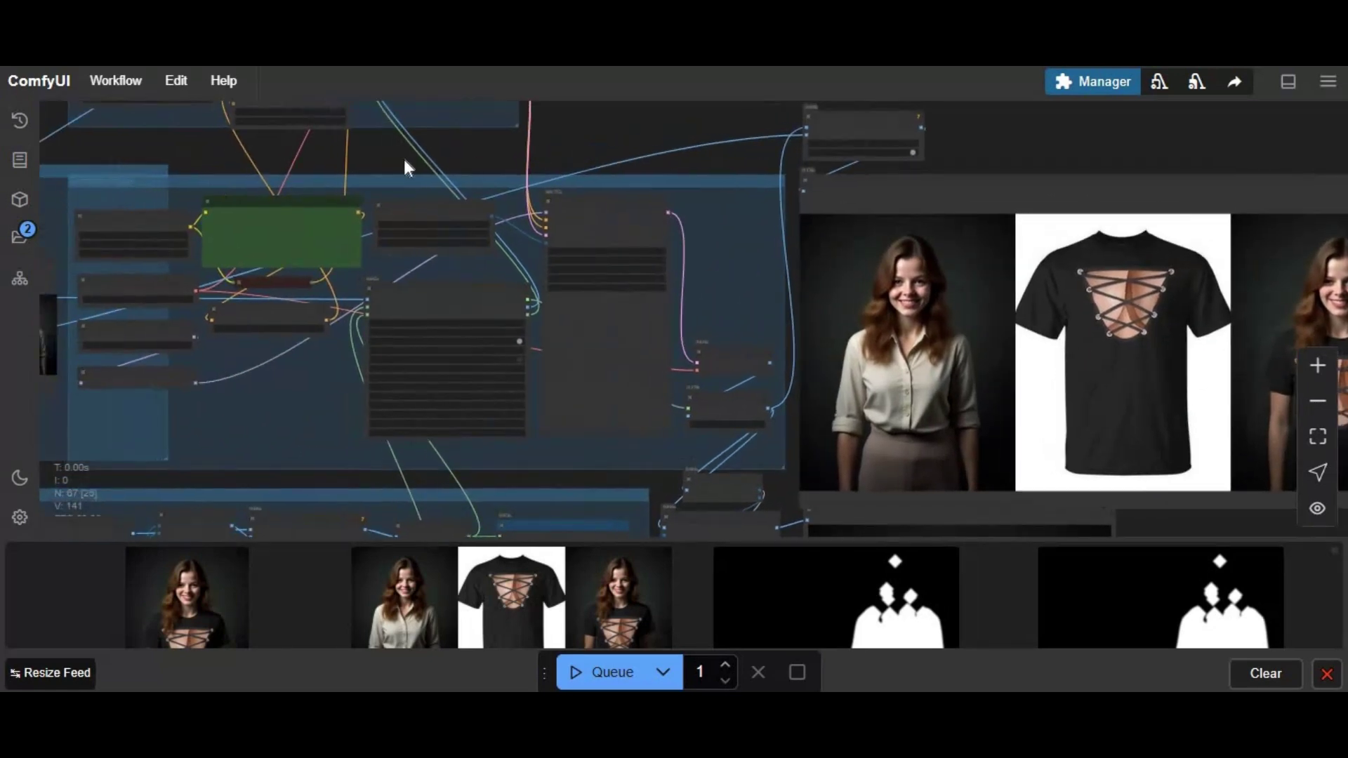
pyautogui.hscroll(-5, 581, 167)
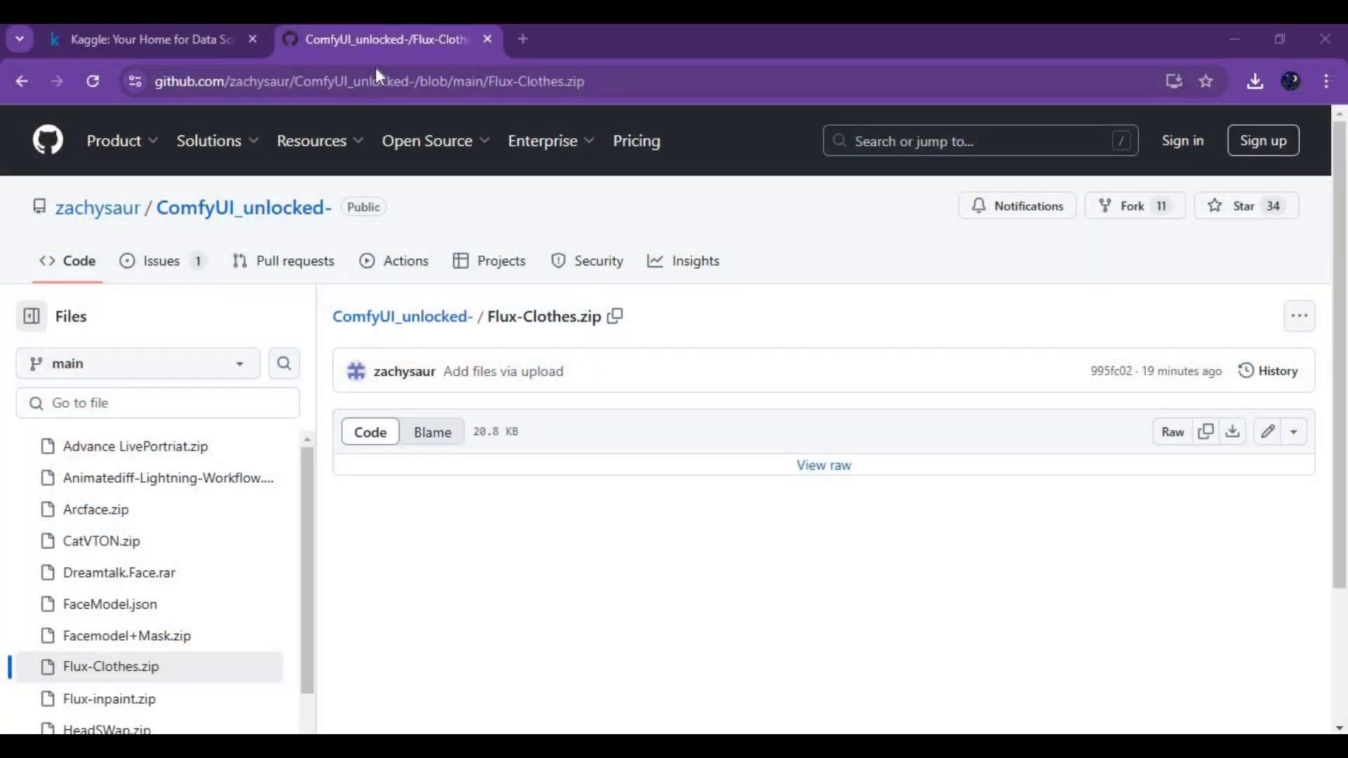
# Step: Switch from the GitHub page of Flux-Clothes.zip to Kaggle and create a new notebook
pyautogui.click(358, 81)
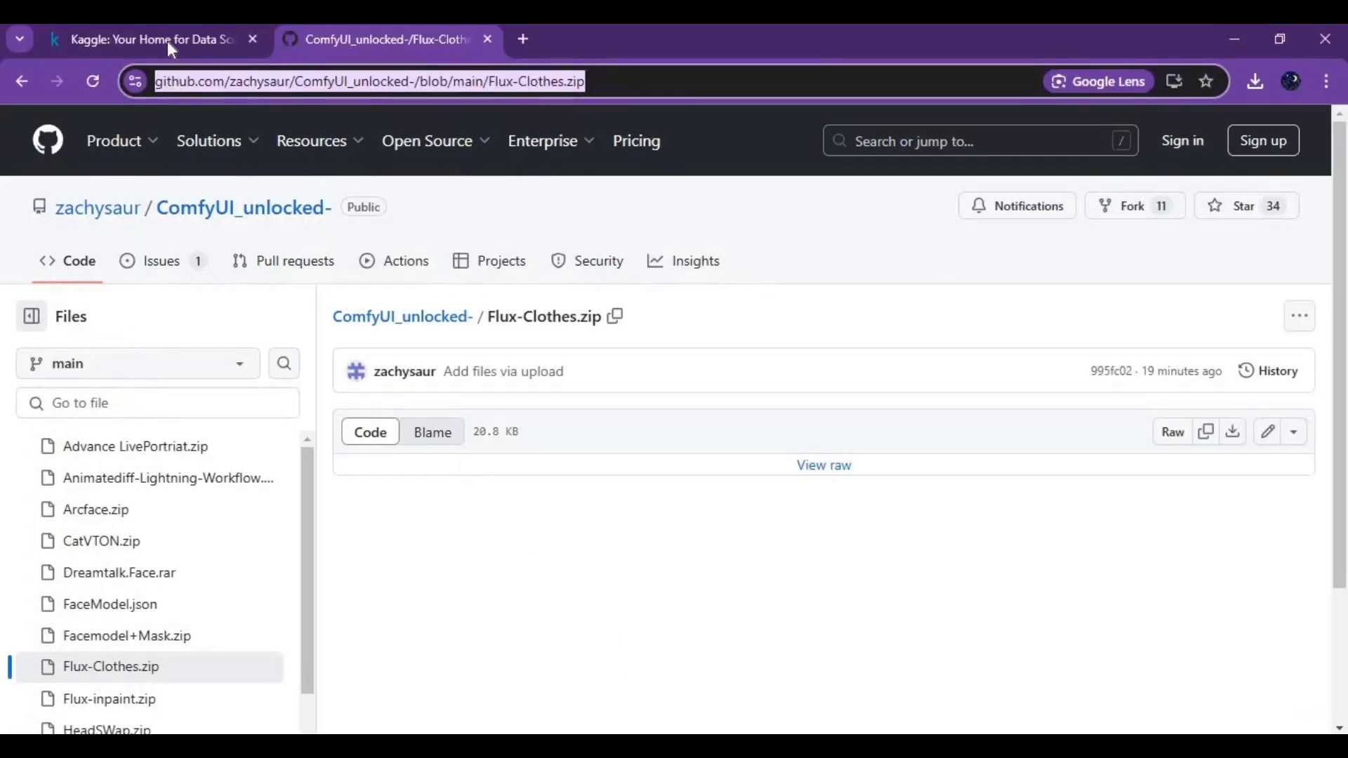
pyautogui.click(167, 41)
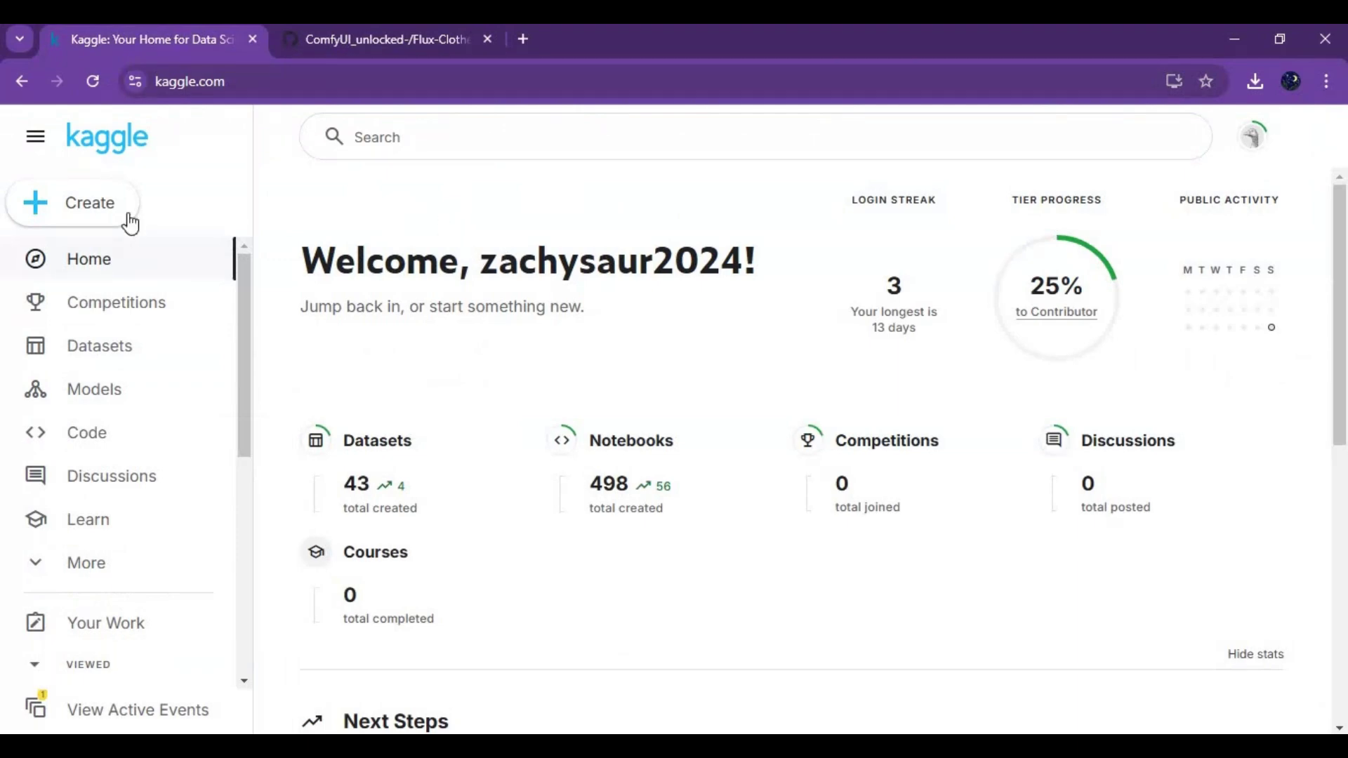
pyautogui.click(79, 209)
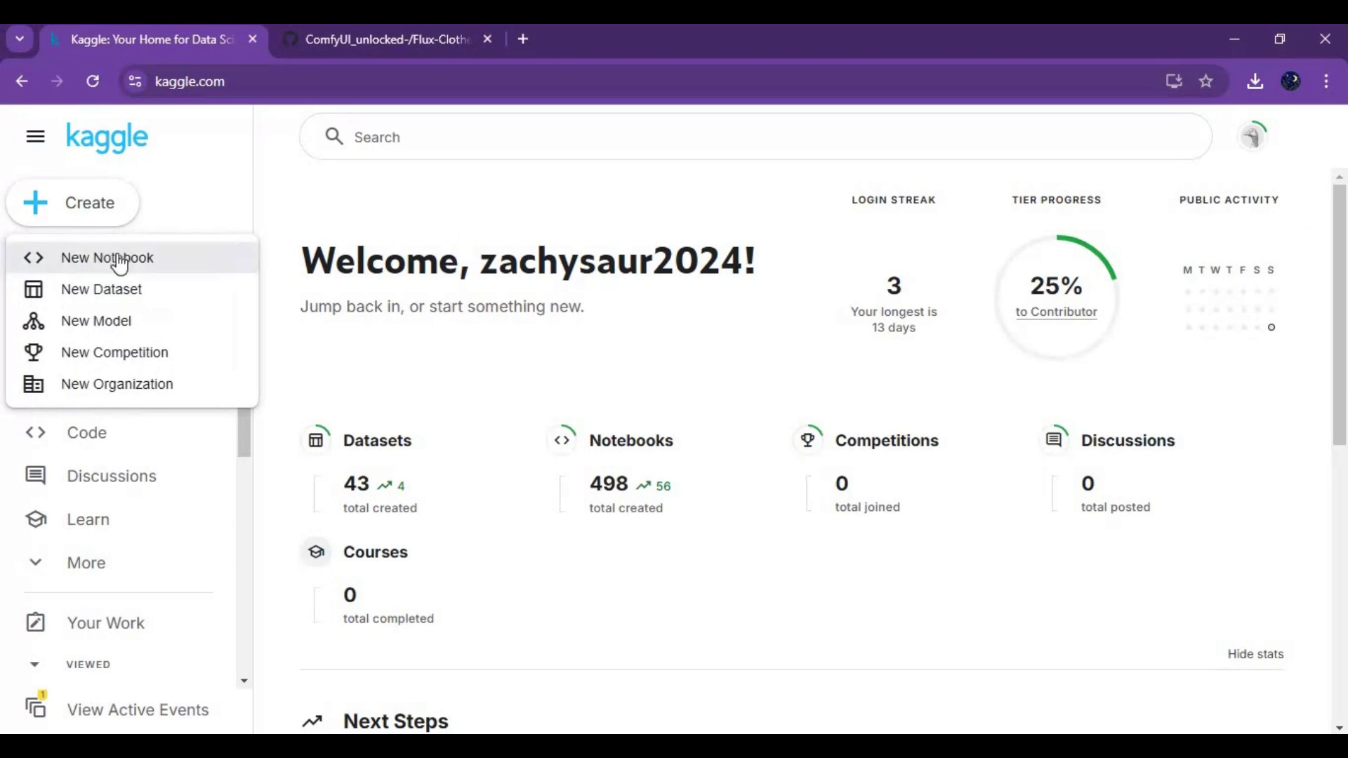
pyautogui.click(111, 259)
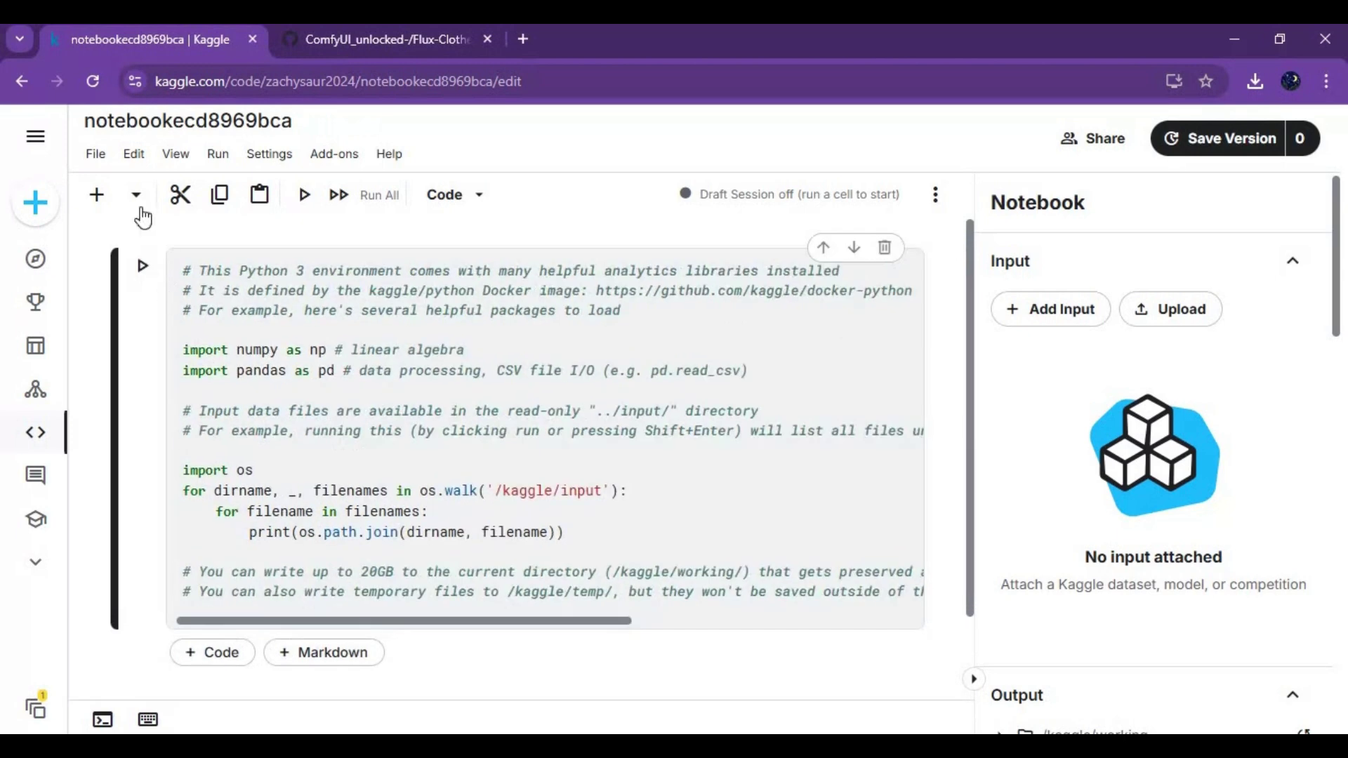
# Step: Import Flux-Clothes.ipynb from the Flux-Clothes folder in Downloads into the new notebook
pyautogui.click(94, 156)
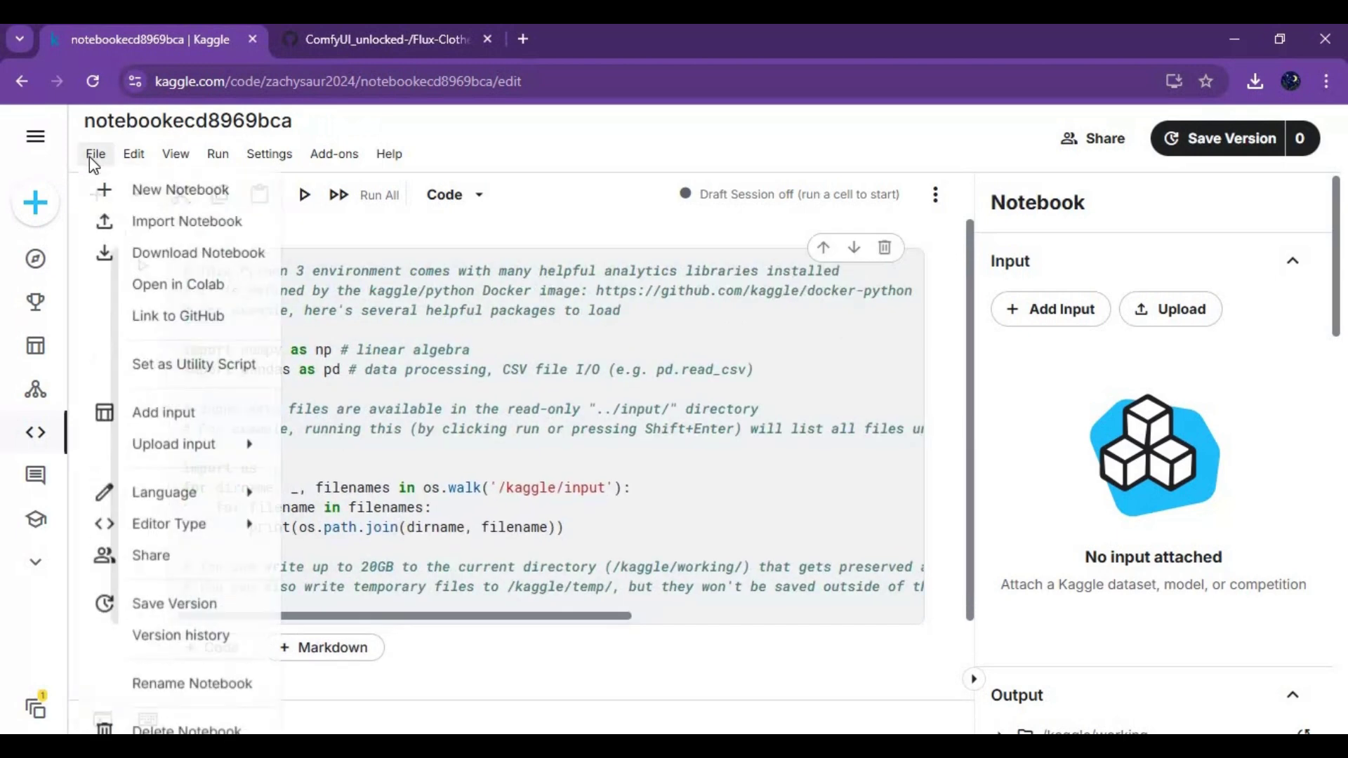
pyautogui.click(214, 221)
pyautogui.click(991, 554)
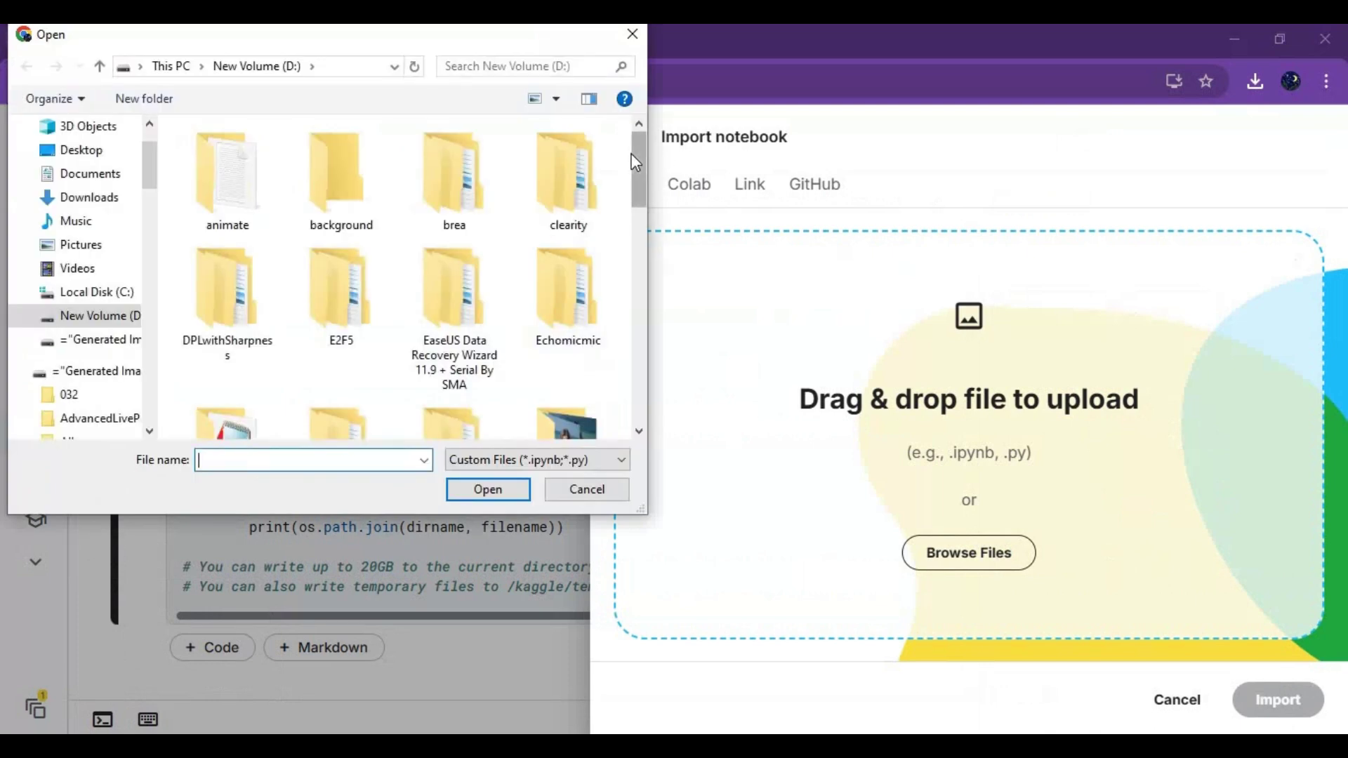
pyautogui.click(87, 202)
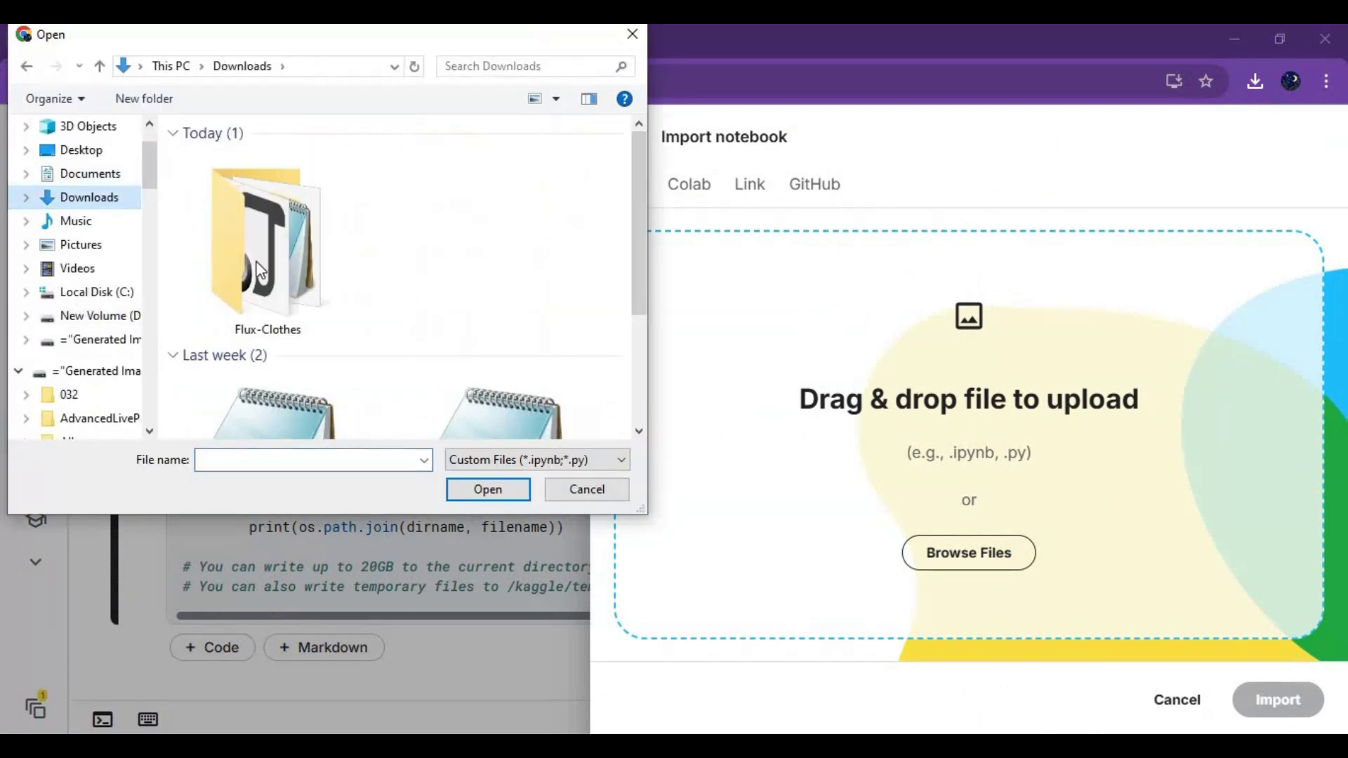
pyautogui.doubleClick(256, 236)
pyautogui.doubleClick(234, 161)
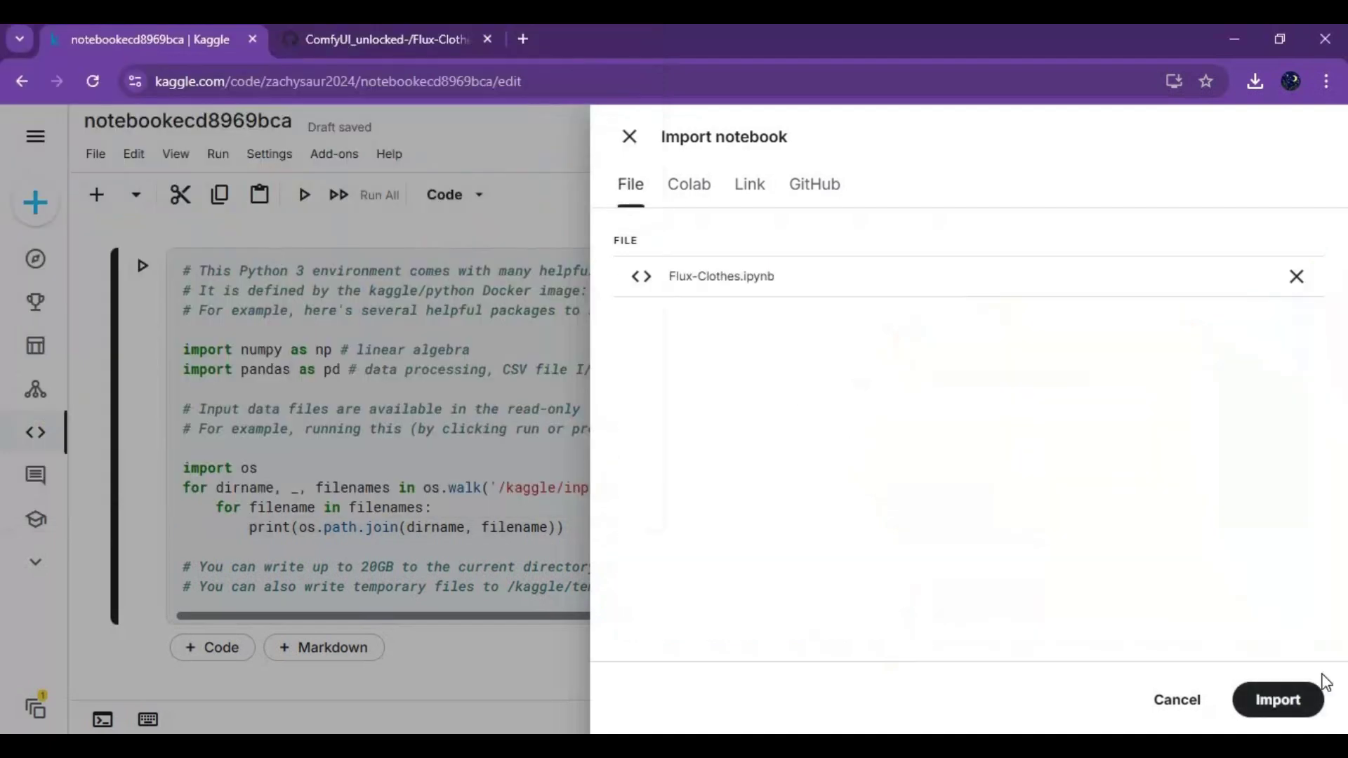
pyautogui.click(1278, 699)
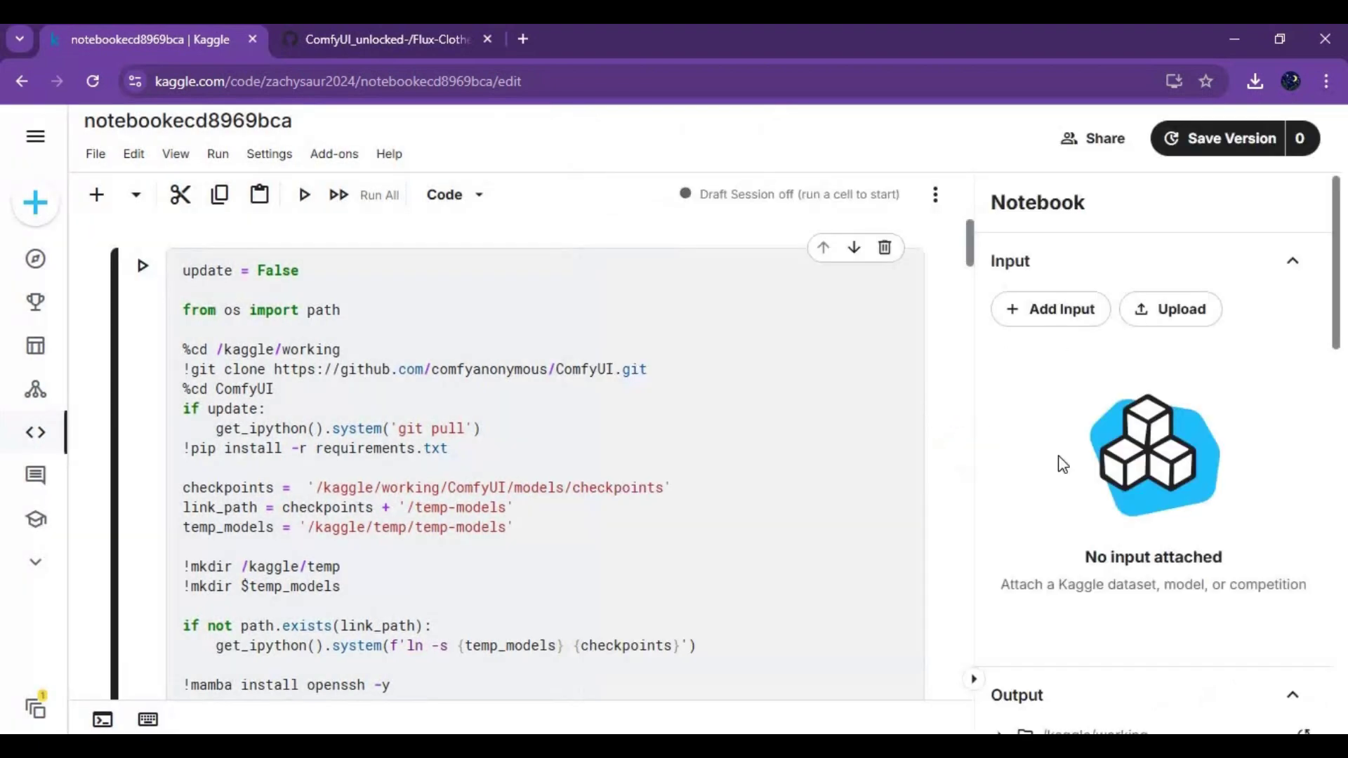
# Step: Set the session accelerator to GPU P100 and persistence to Variables and Files, accepting the imported notebook settings
pyautogui.click(483, 338)
pyautogui.scroll(-8, 1081, 455)
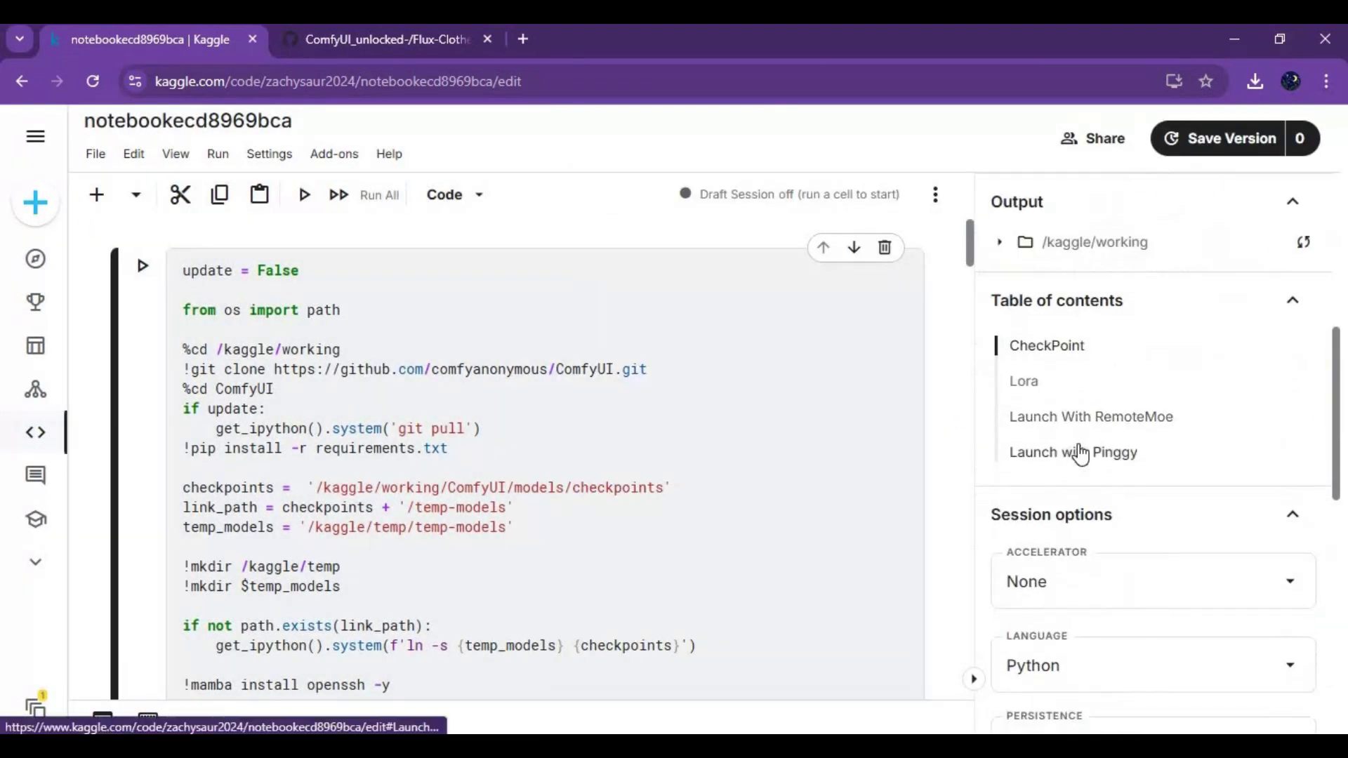
pyautogui.click(1059, 480)
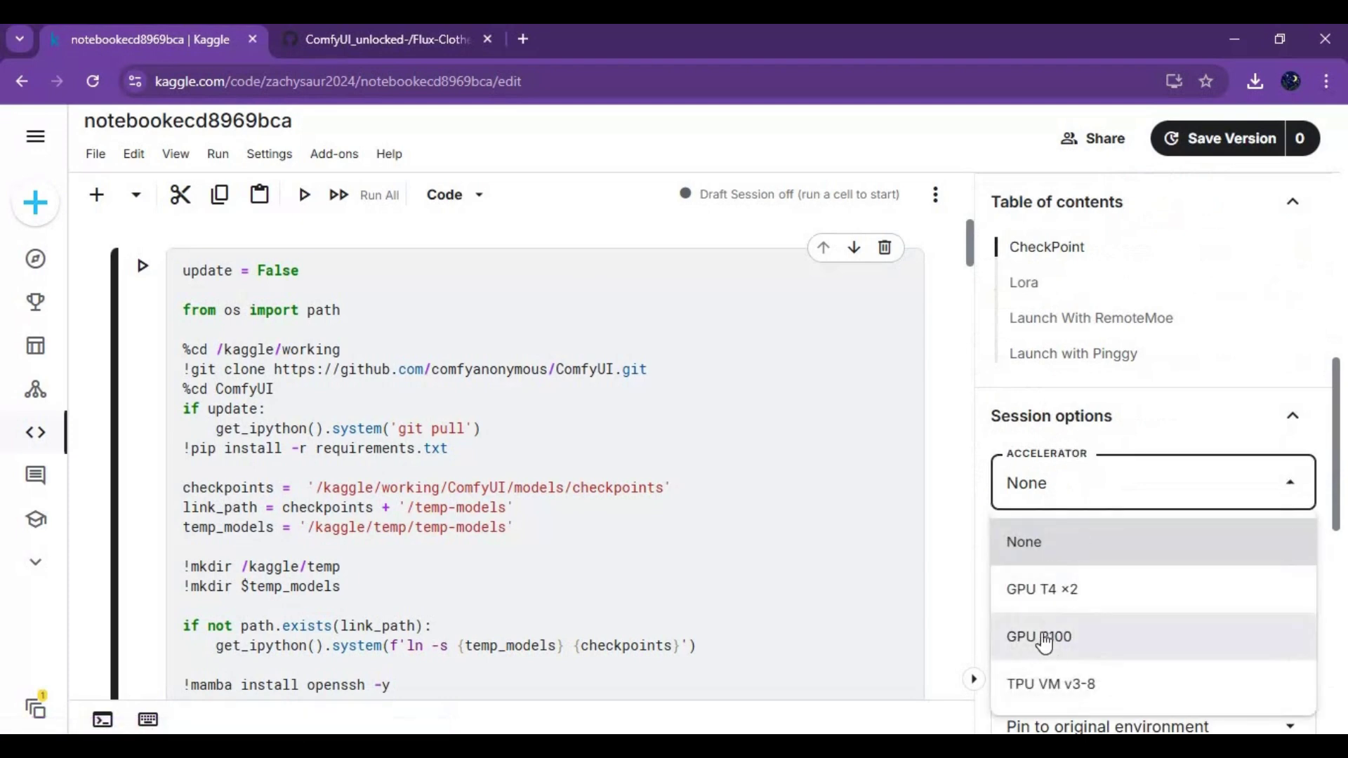
pyautogui.click(1040, 638)
pyautogui.click(905, 512)
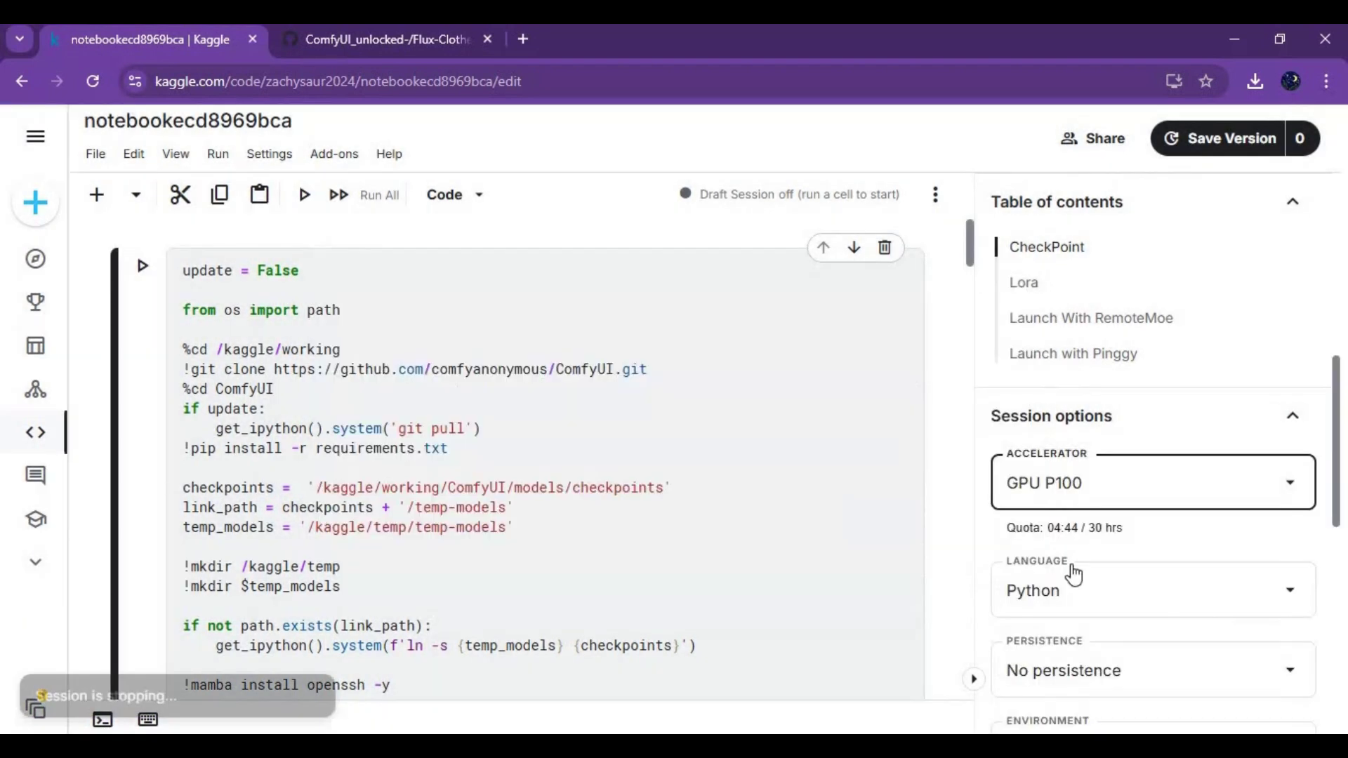
pyautogui.click(1069, 672)
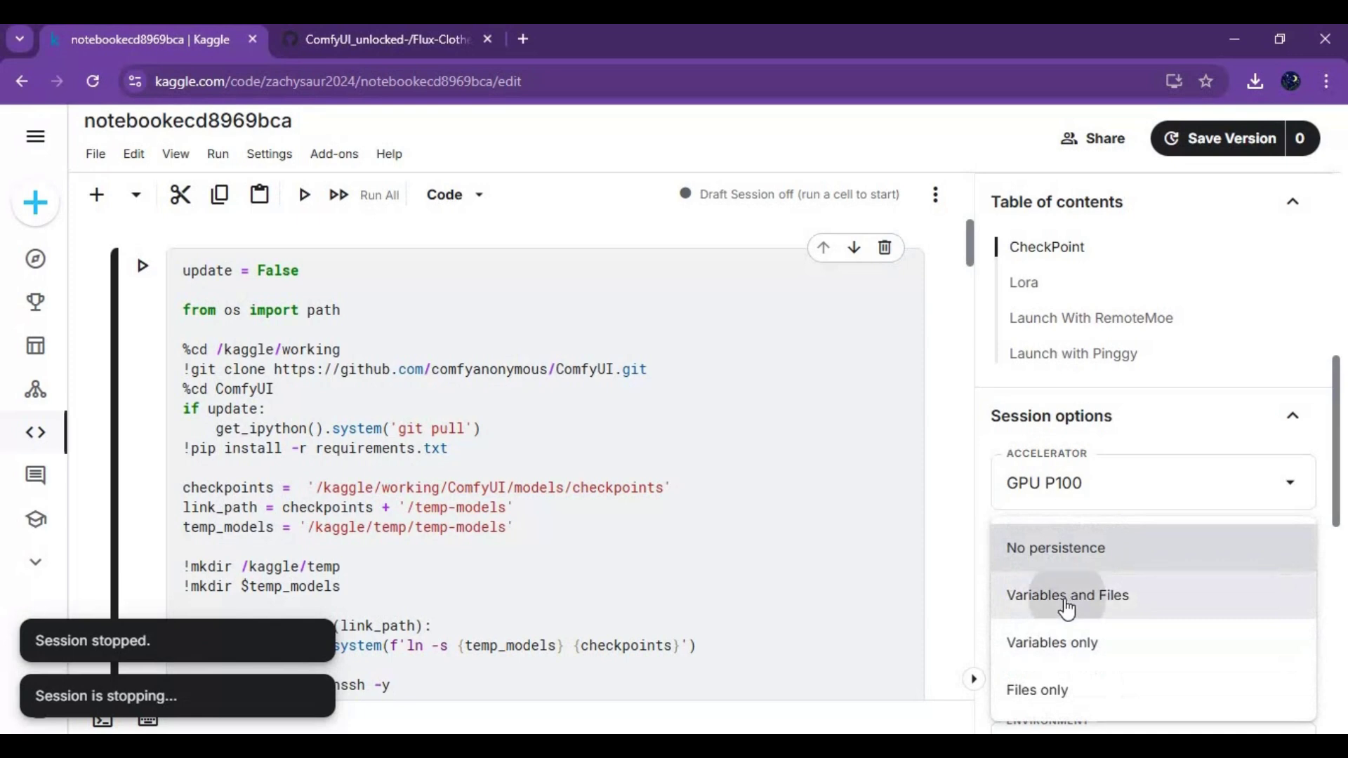
pyautogui.click(1074, 598)
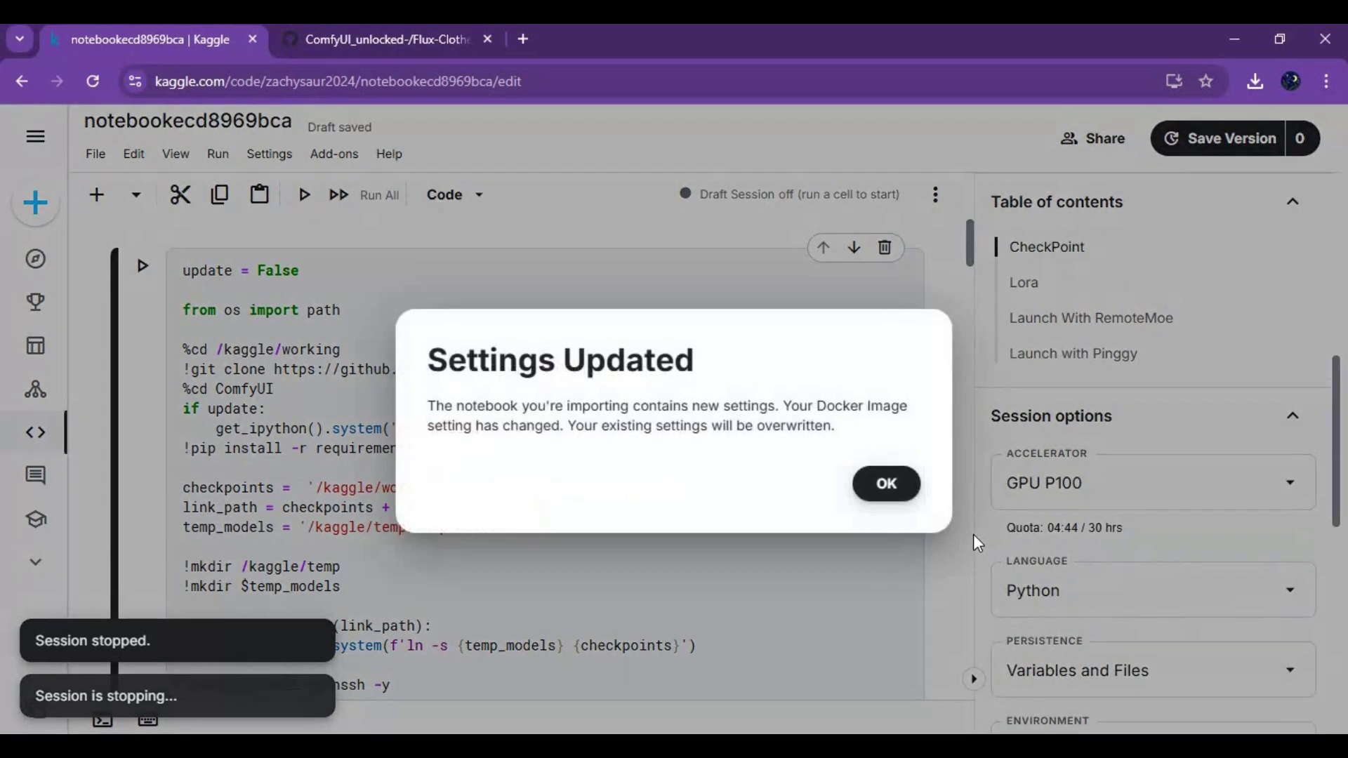
pyautogui.click(886, 483)
# Step: Start the draft session and run the first cell, which installs ComfyUI and ComfyUI-Manager
pyautogui.moveTo(1047, 528)
pyautogui.scroll(-10, 1046, 519)
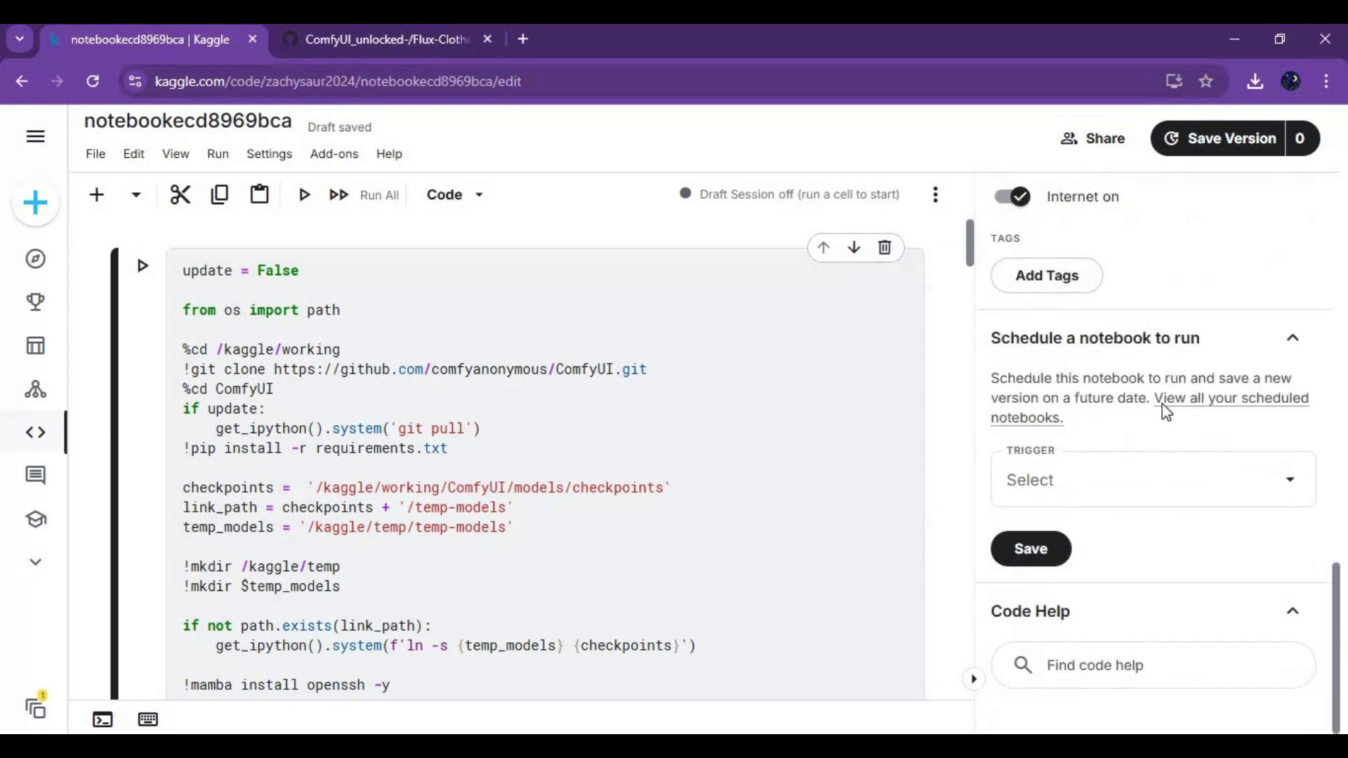
pyautogui.scroll(10, 1161, 403)
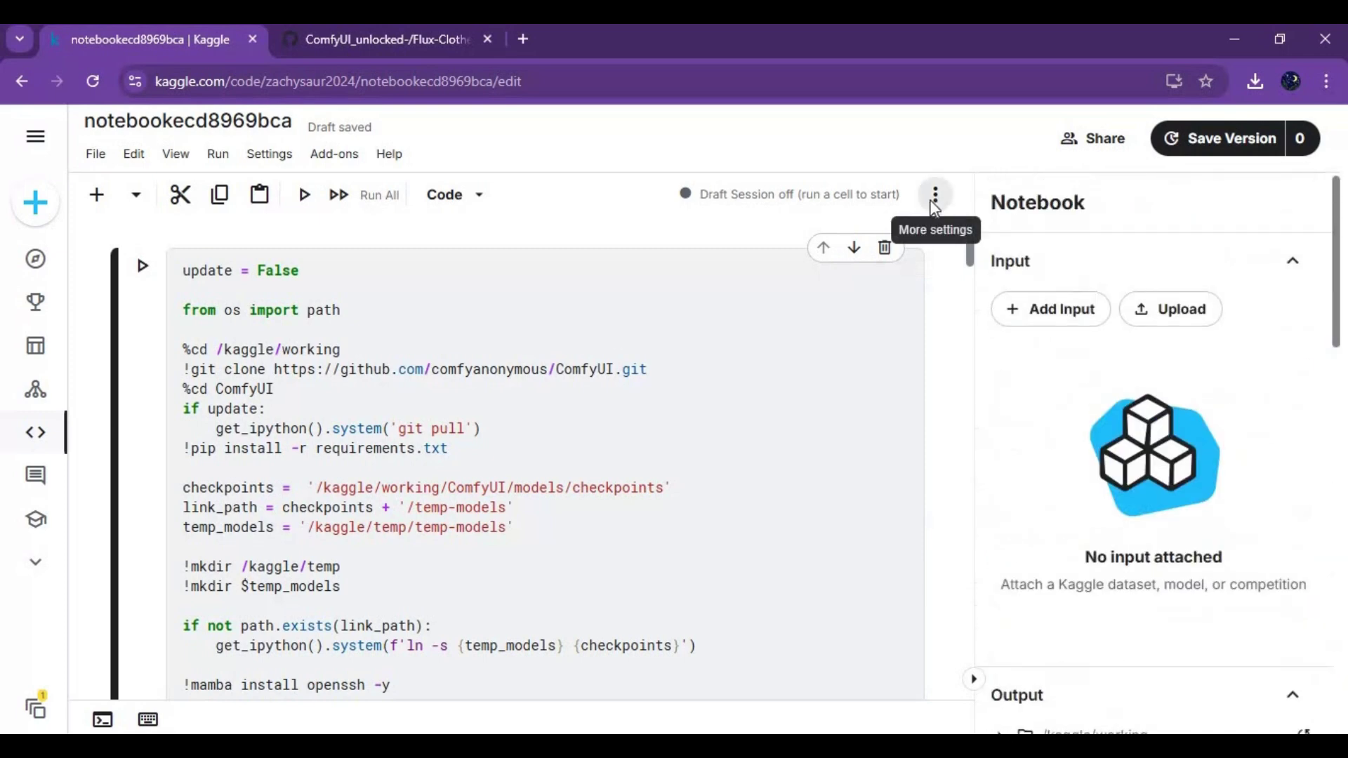
pyautogui.click(933, 198)
pyautogui.click(983, 259)
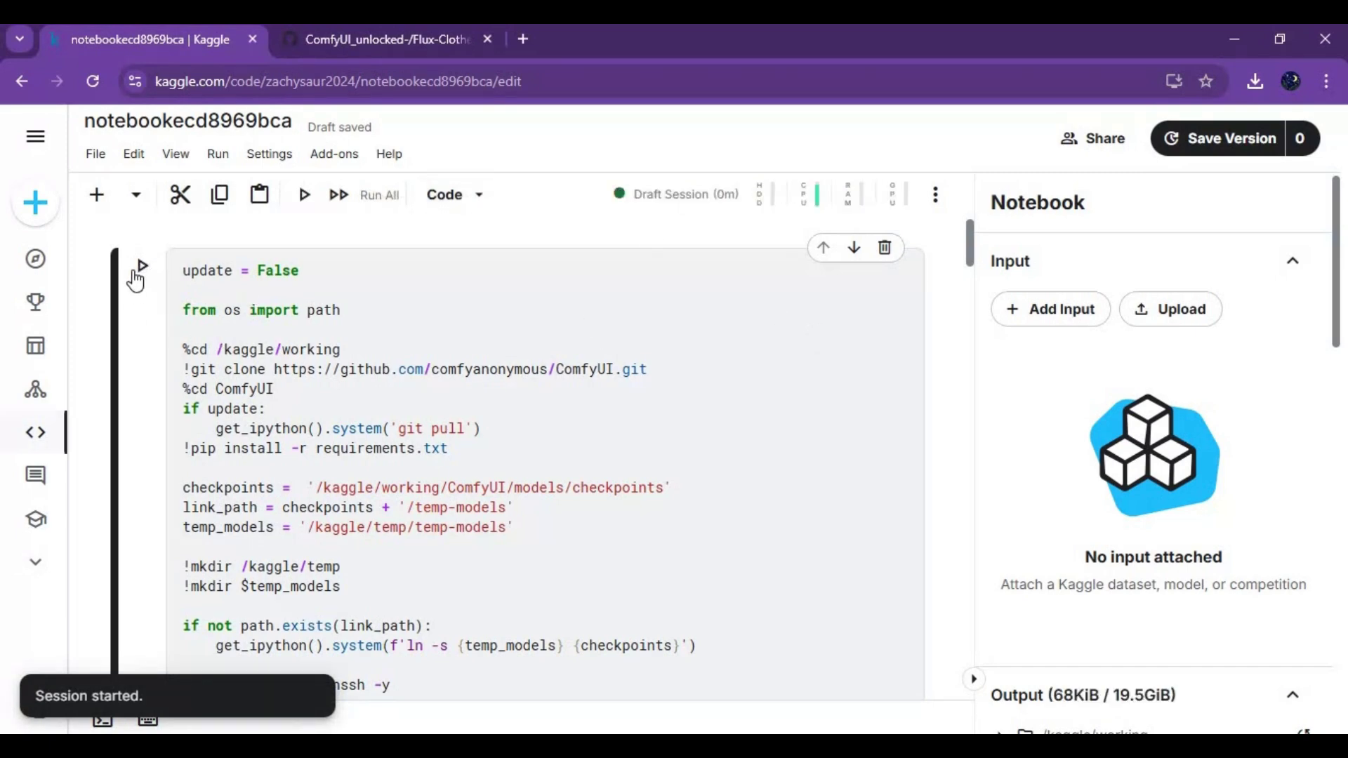
pyautogui.click(142, 270)
# Step: Run the Launch with Pinggy cell to start the ComfyUI web UI, skipping the CheckPoint and Lora cells
pyautogui.scroll(-10, 428, 322)
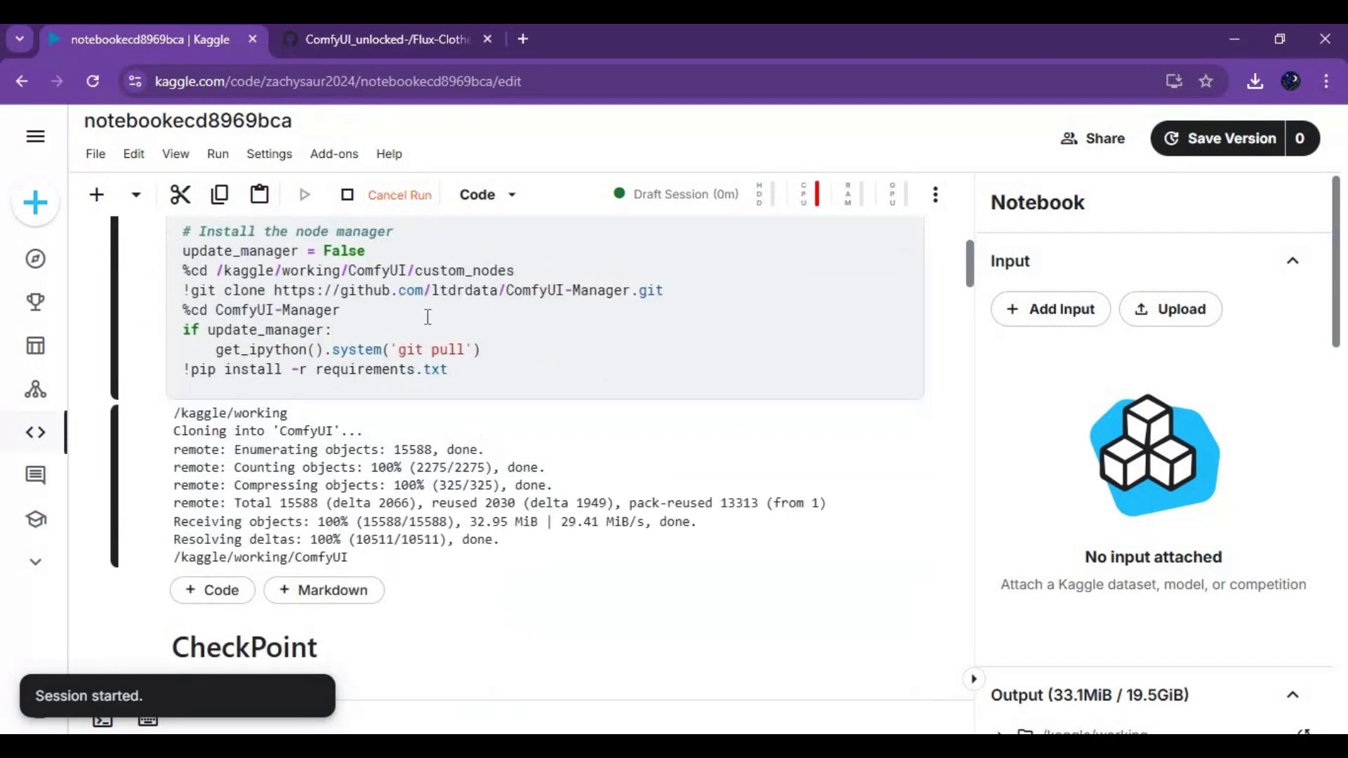
pyautogui.scroll(-15, 586, 449)
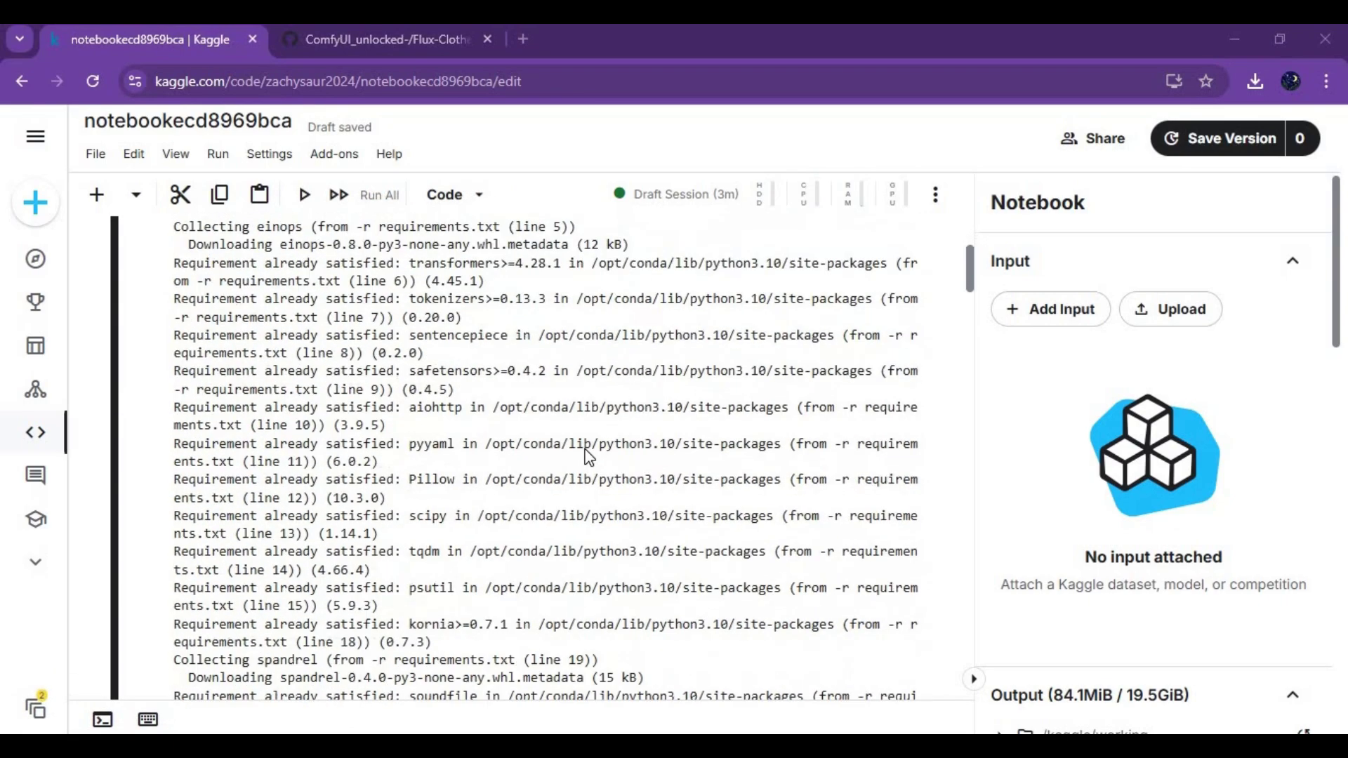
pyautogui.scroll(-15, 588, 439)
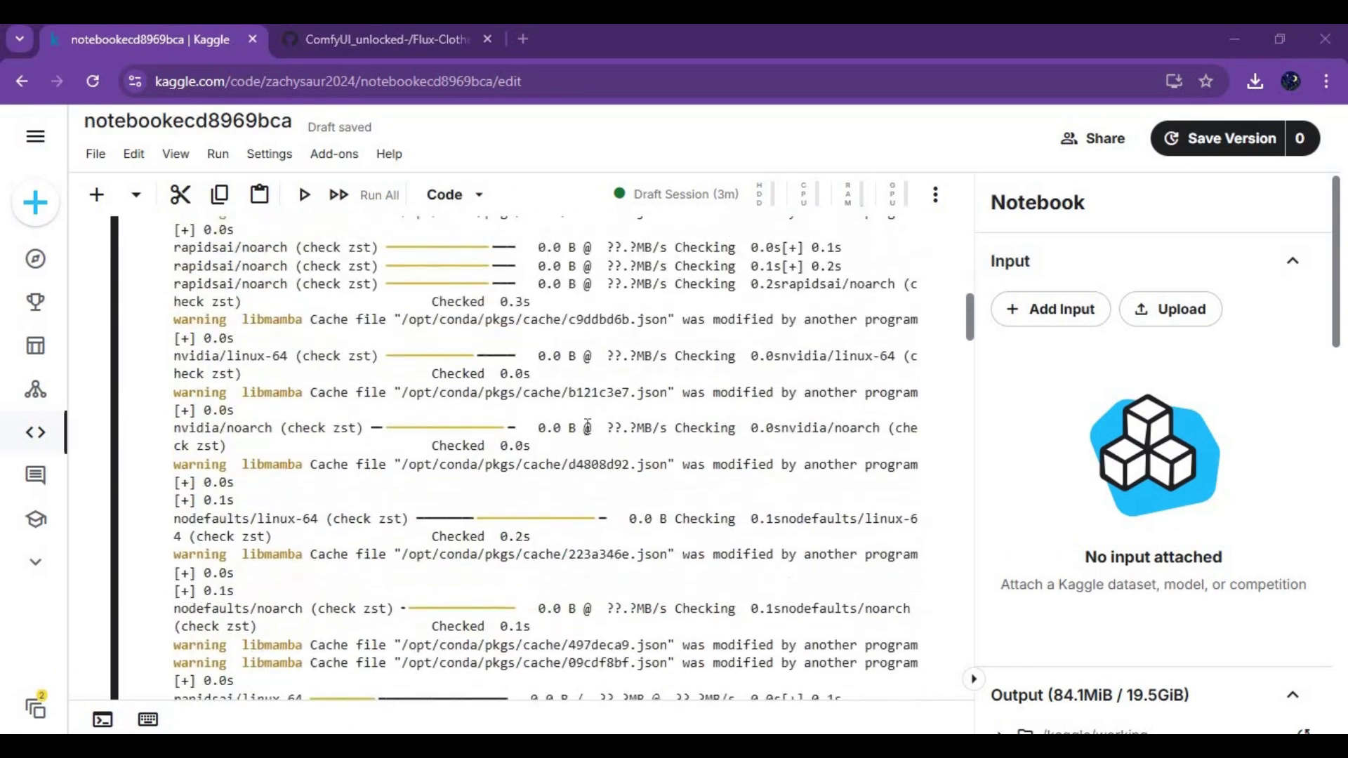
pyautogui.scroll(-15, 588, 428)
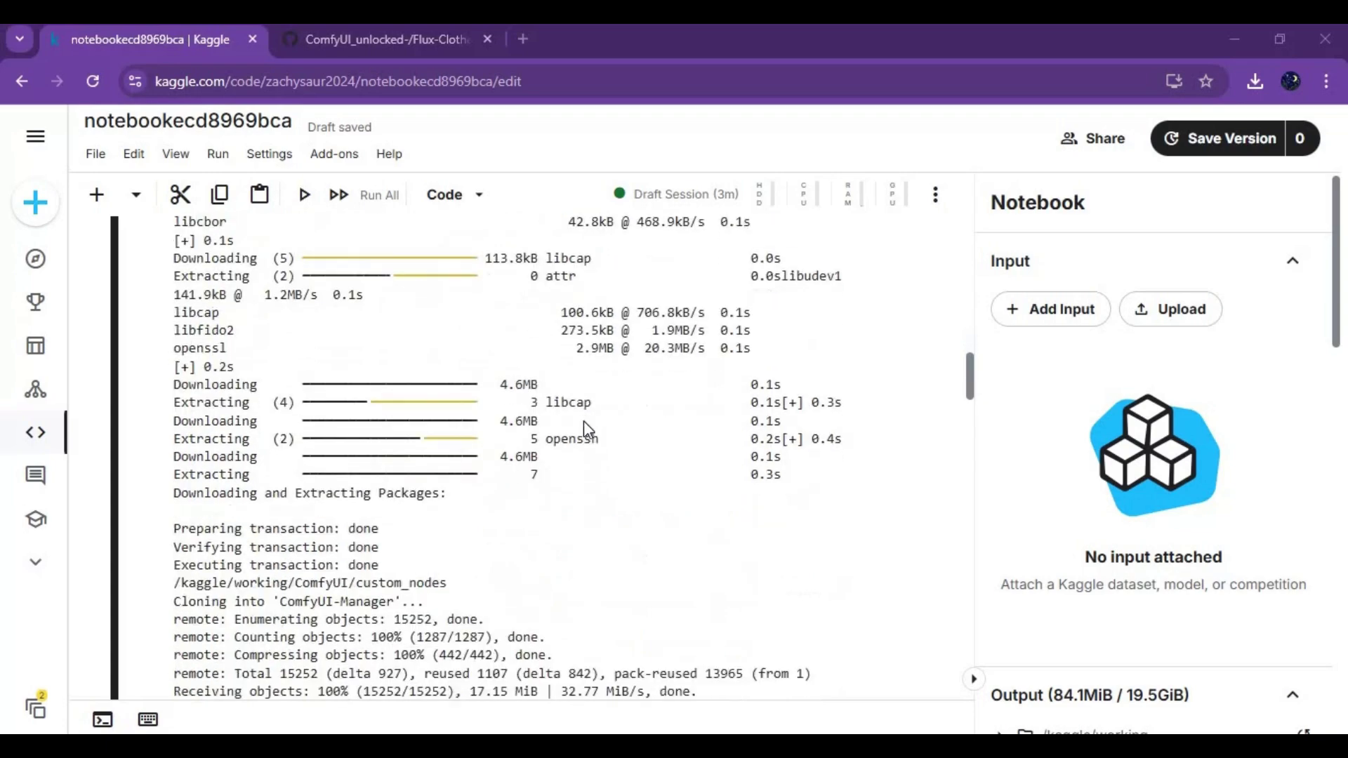
pyautogui.scroll(-4, 584, 421)
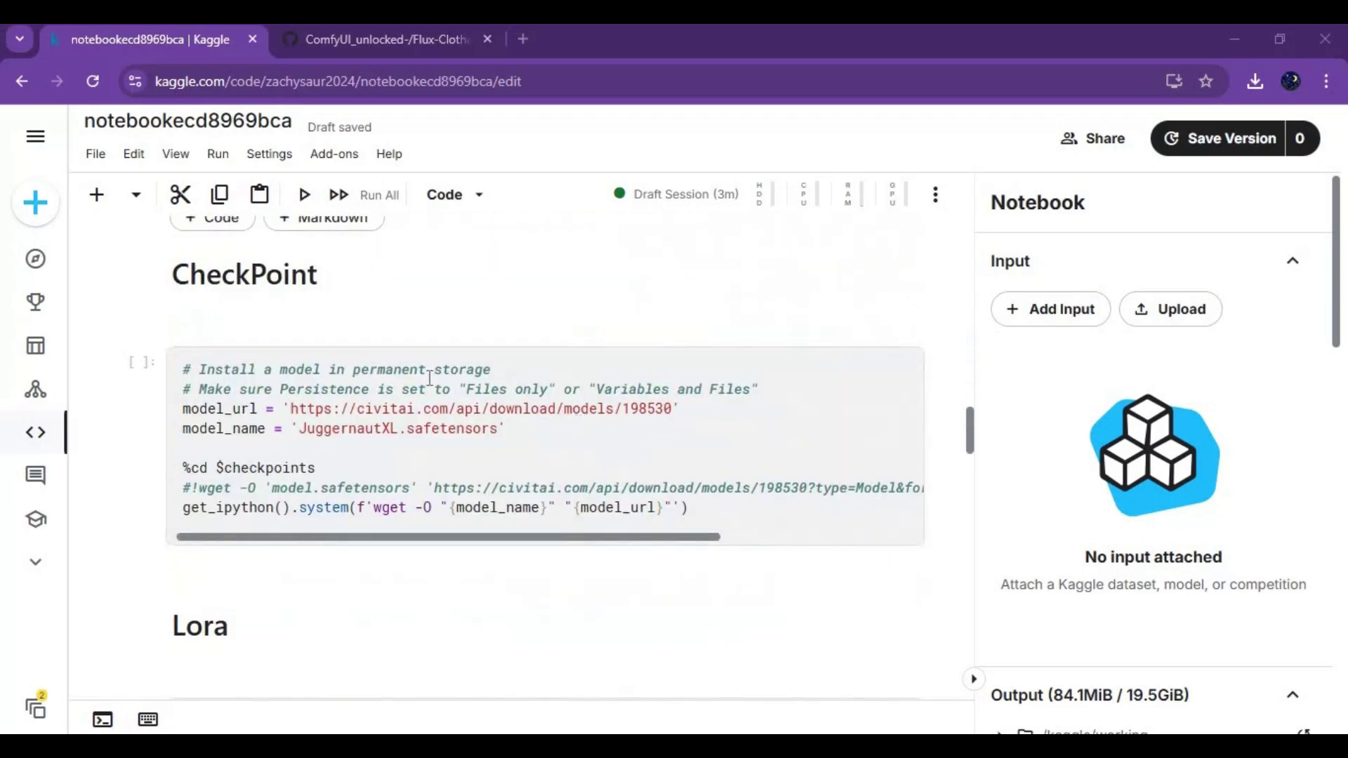
pyautogui.scroll(-7, 491, 393)
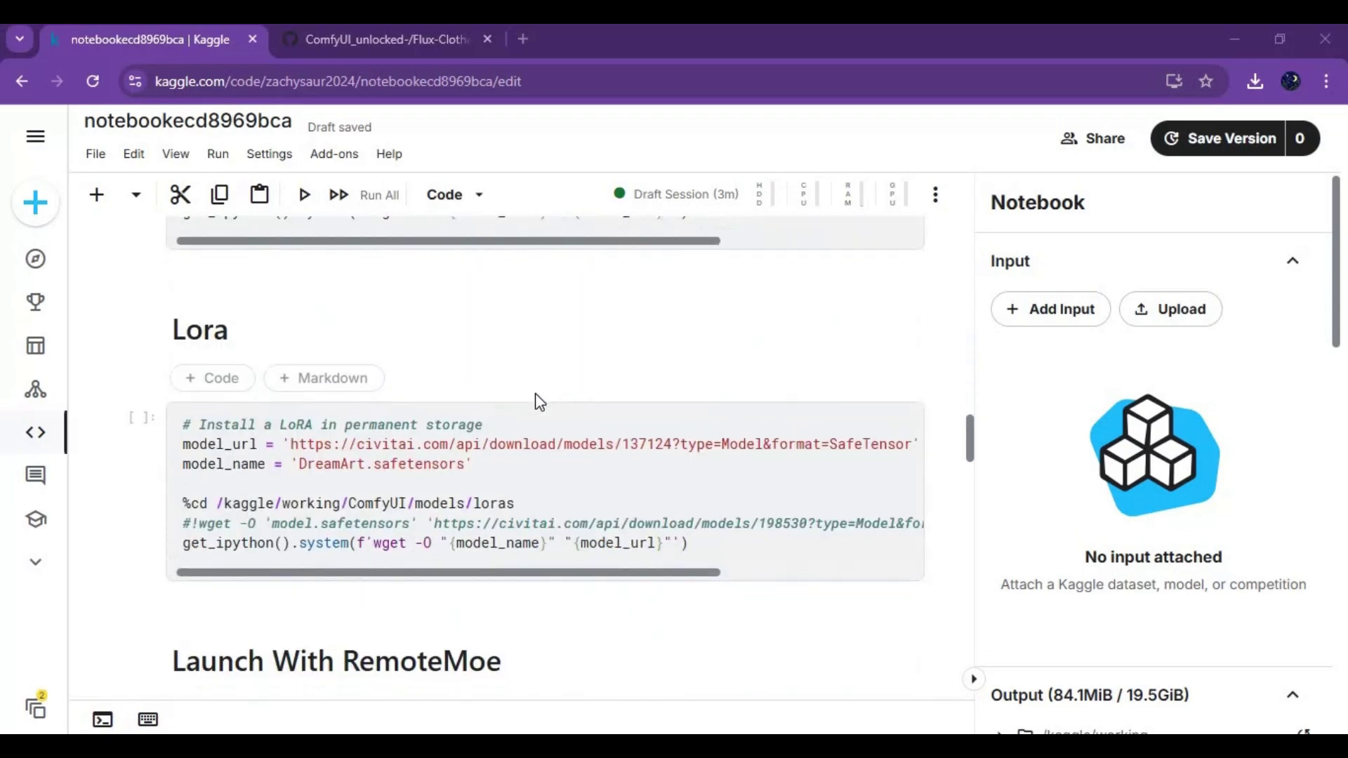
pyautogui.scroll(-8, 343, 471)
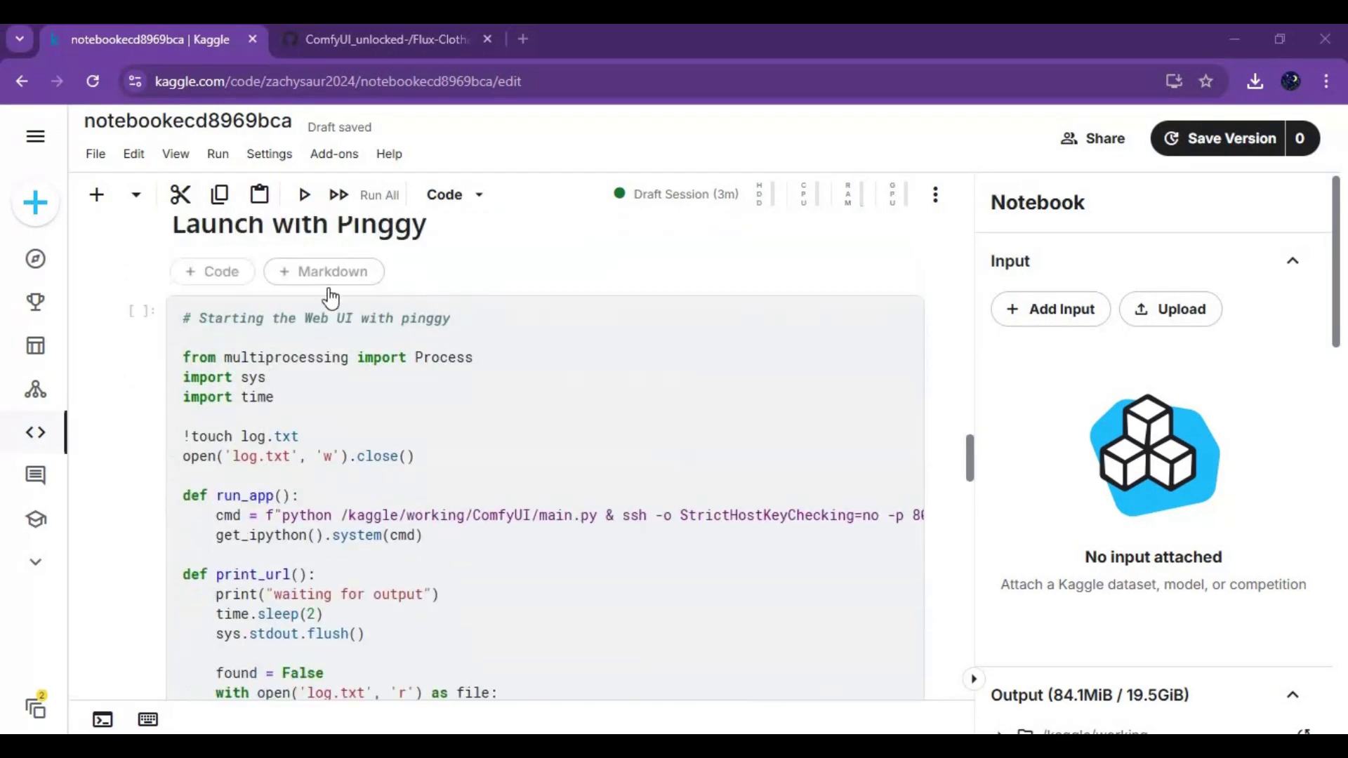
pyautogui.click(141, 320)
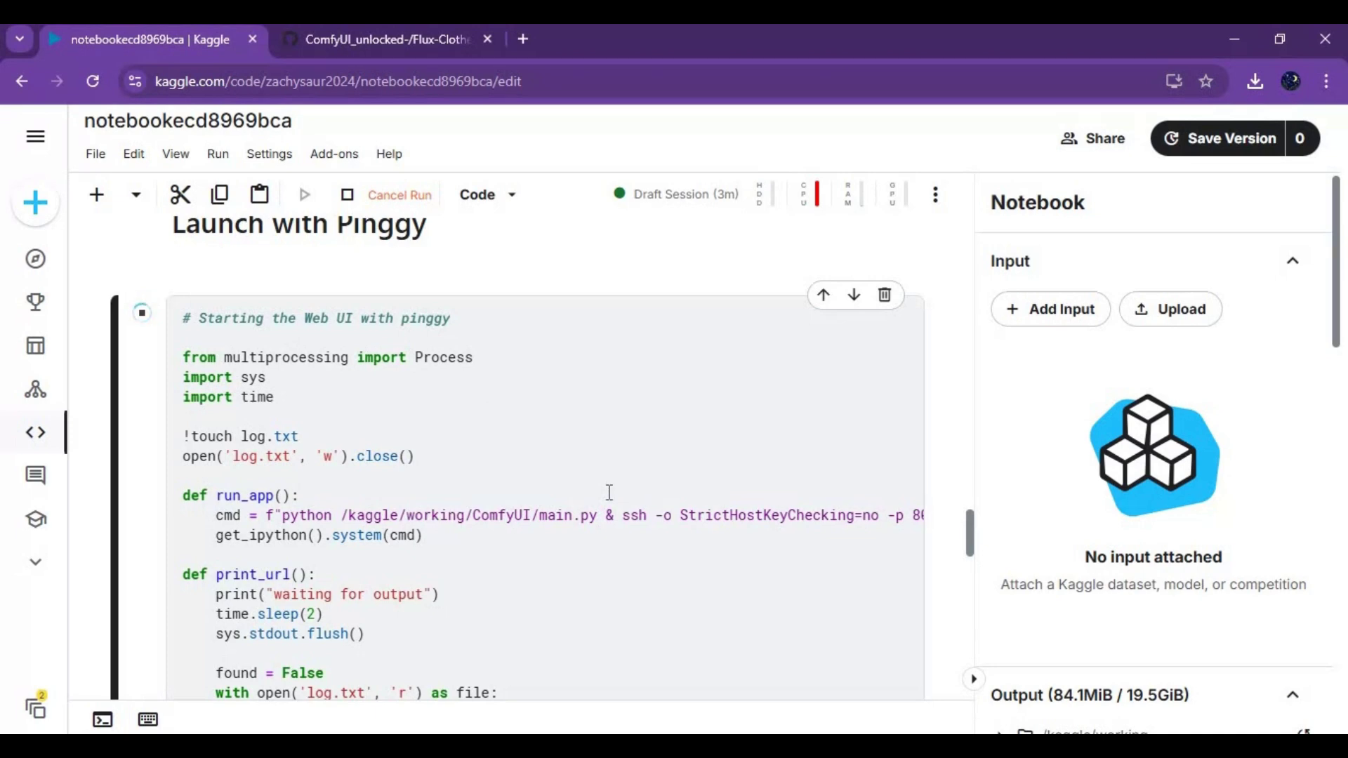
pyautogui.scroll(-6, 608, 492)
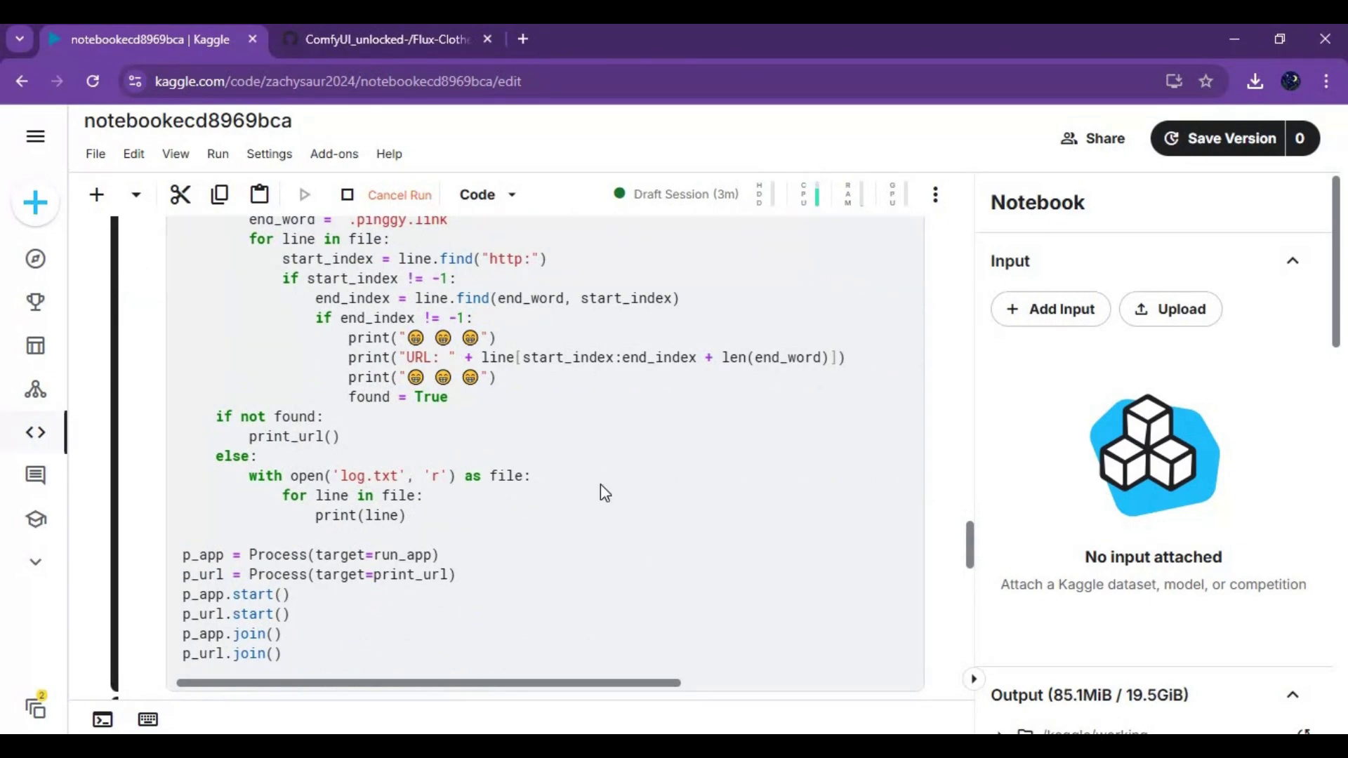
# Step: Find the generated Pinggy URL in the launch cell's output and open the ComfyUI web interface through it
pyautogui.scroll(-15, 601, 486)
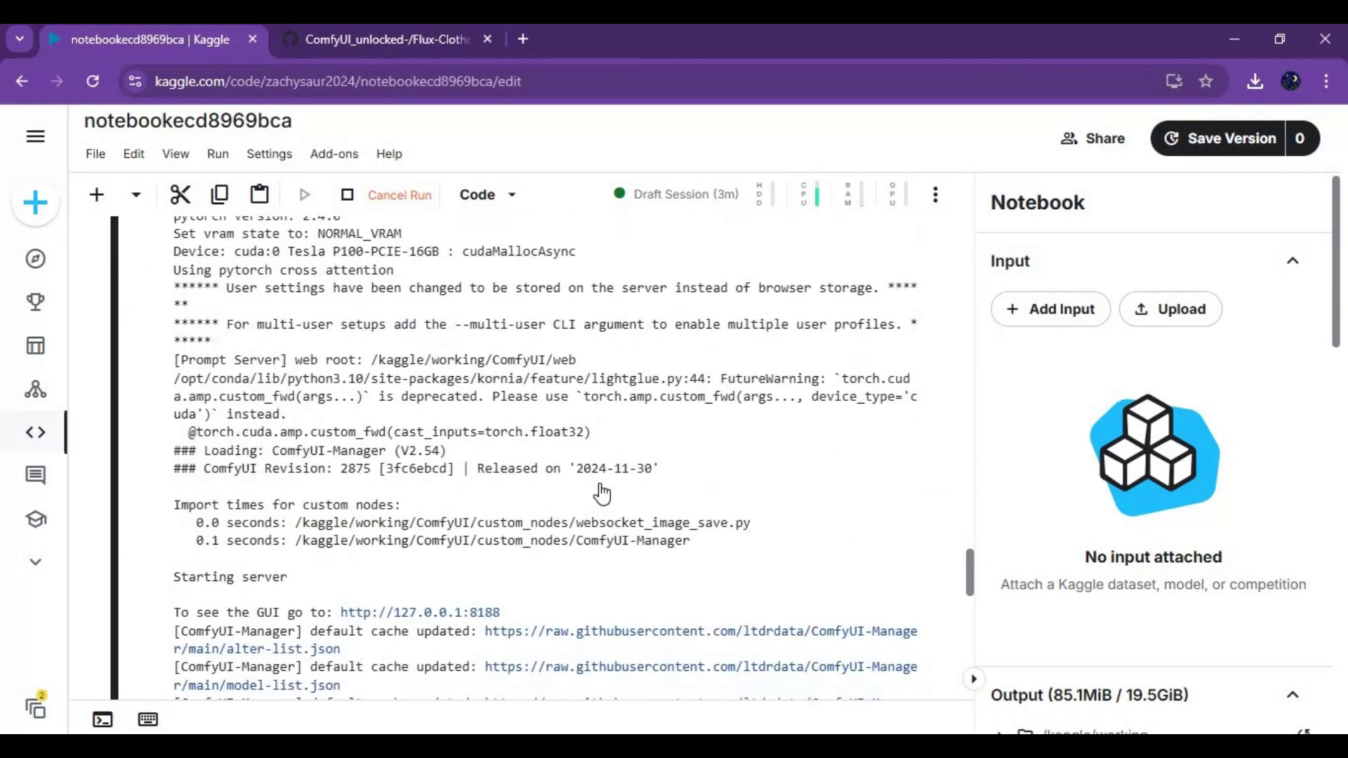
pyautogui.scroll(-4, 602, 493)
pyautogui.scroll(6, 602, 493)
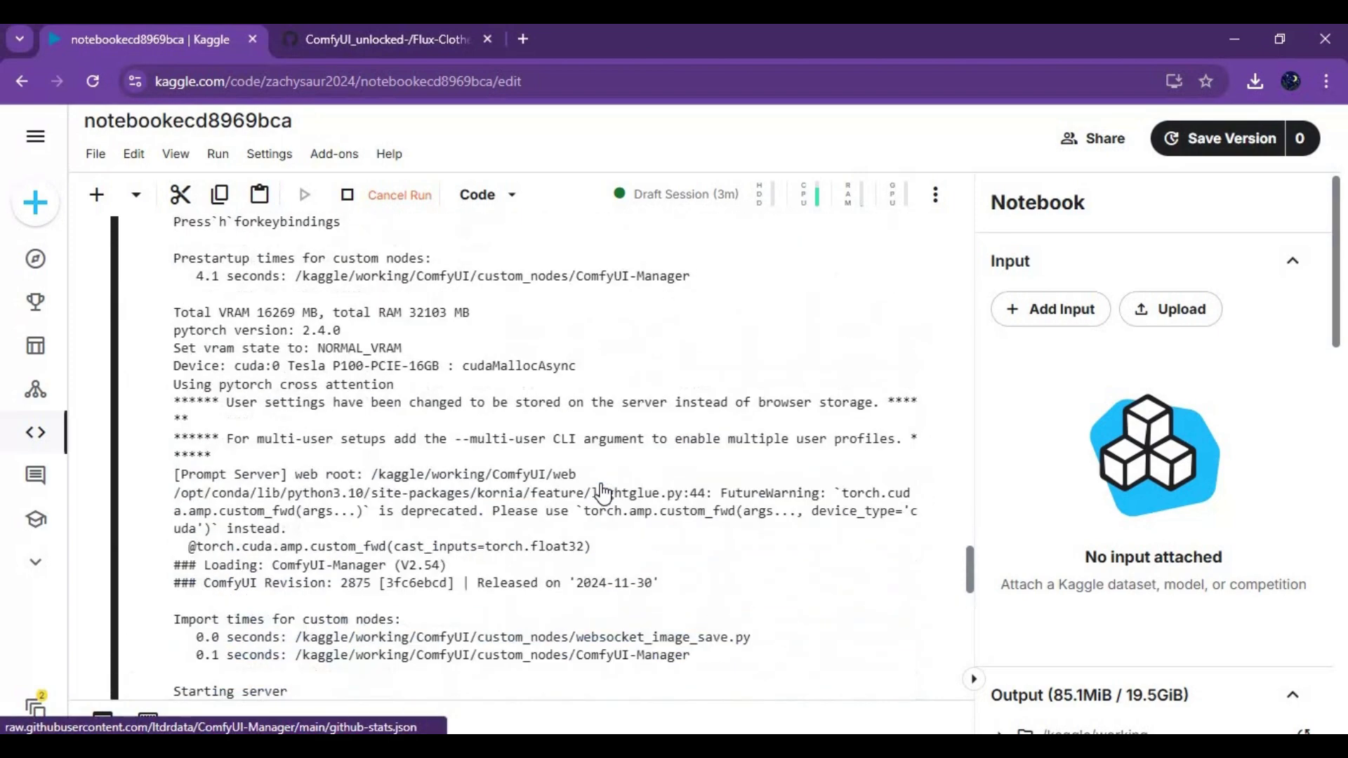
pyautogui.scroll(7, 602, 491)
pyautogui.click(508, 466)
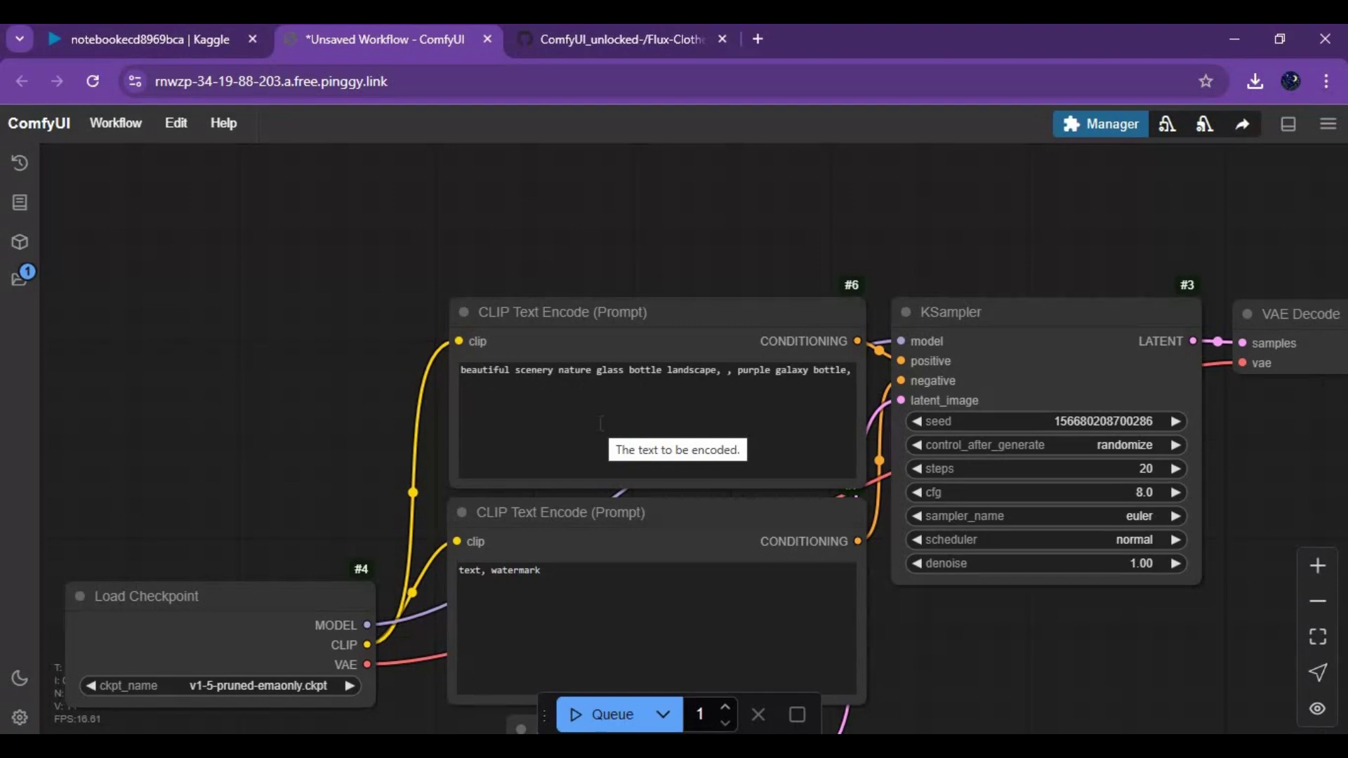
# Step: Open the workflow clothes_inpaint_fill_v8.json from the Flux-Clothes folder and dismiss the missing-nodes notice
pyautogui.click(109, 128)
pyautogui.click(144, 201)
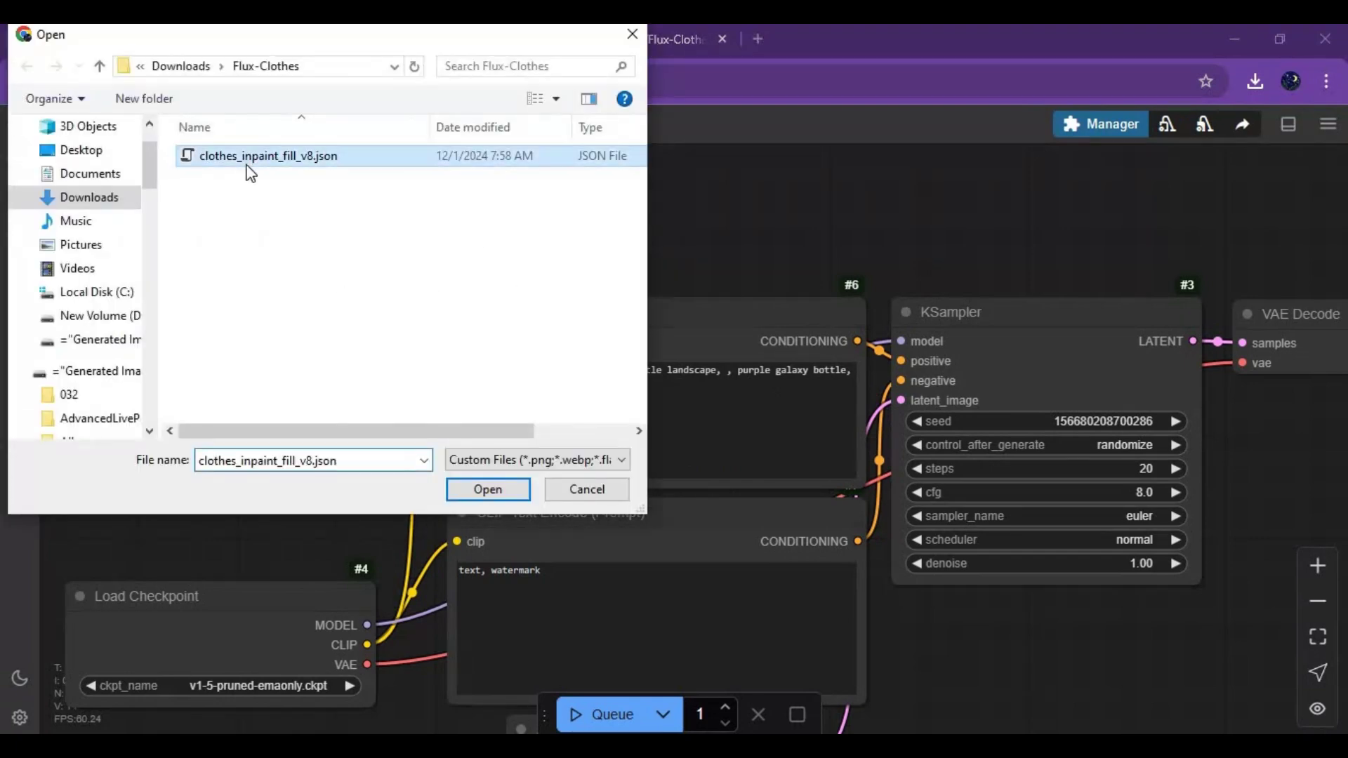
pyautogui.doubleClick(243, 161)
pyautogui.click(941, 166)
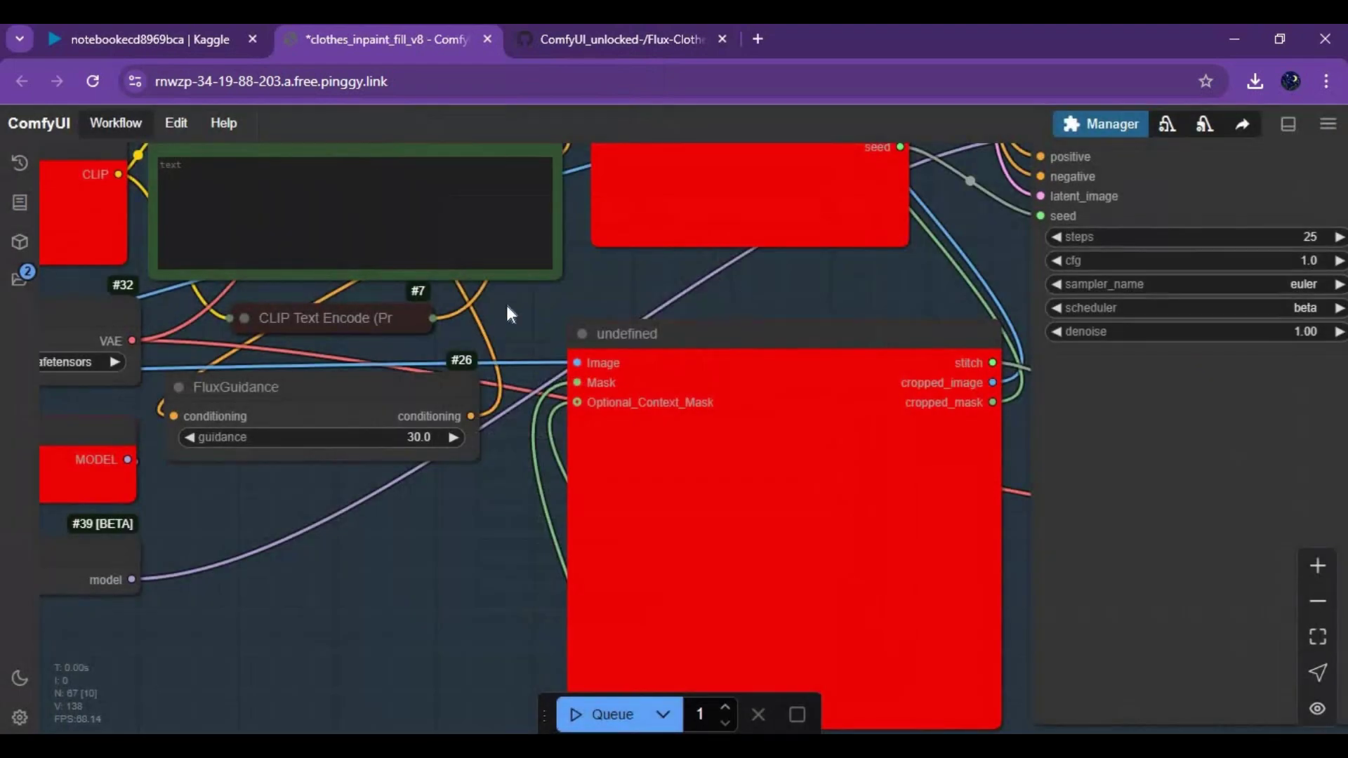
# Step: Install all missing custom nodes for the workflow, including ComfyUI Impact Pack, KJNodes and ComfyUI Layer Style, and leave the Manager
pyautogui.hscroll(-10, 562, 344)
pyautogui.scroll(3, 562, 344)
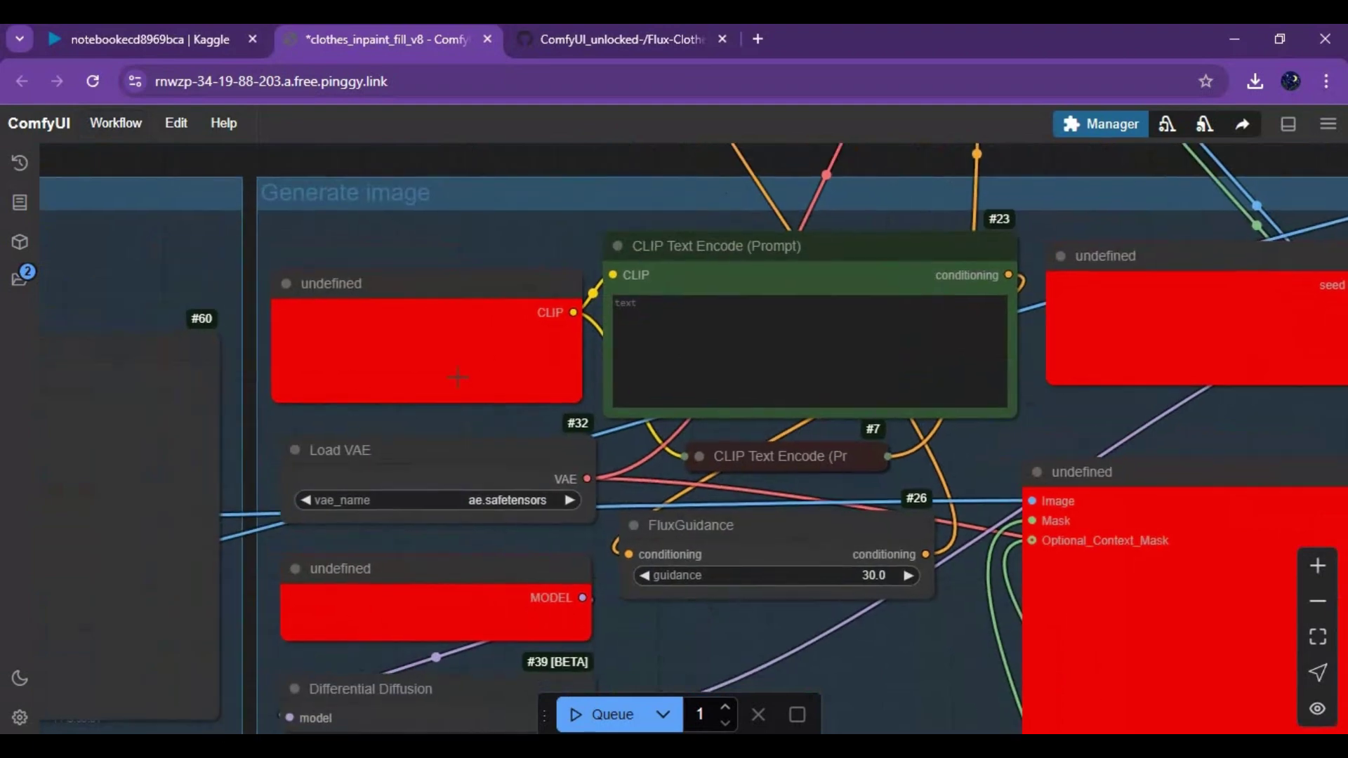
pyautogui.scroll(-2, 1007, 506)
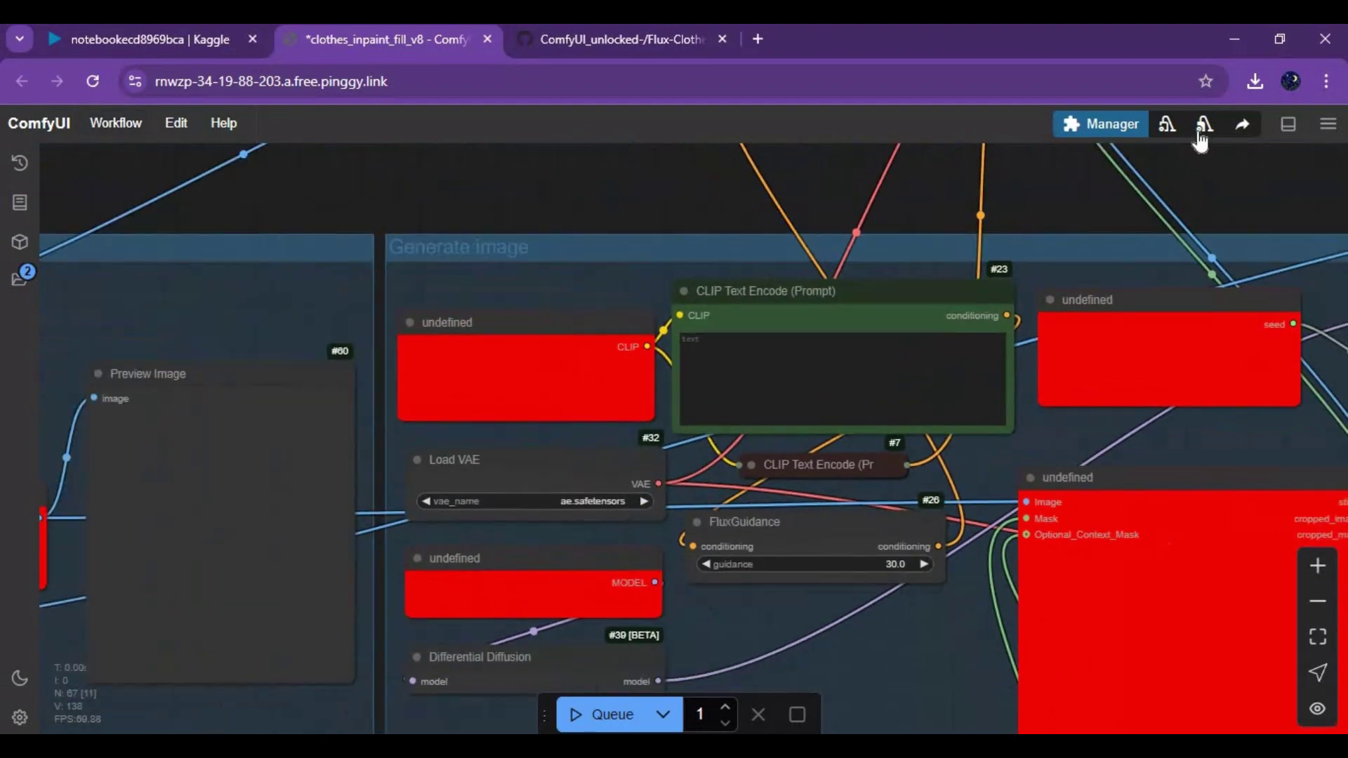
pyautogui.click(1104, 125)
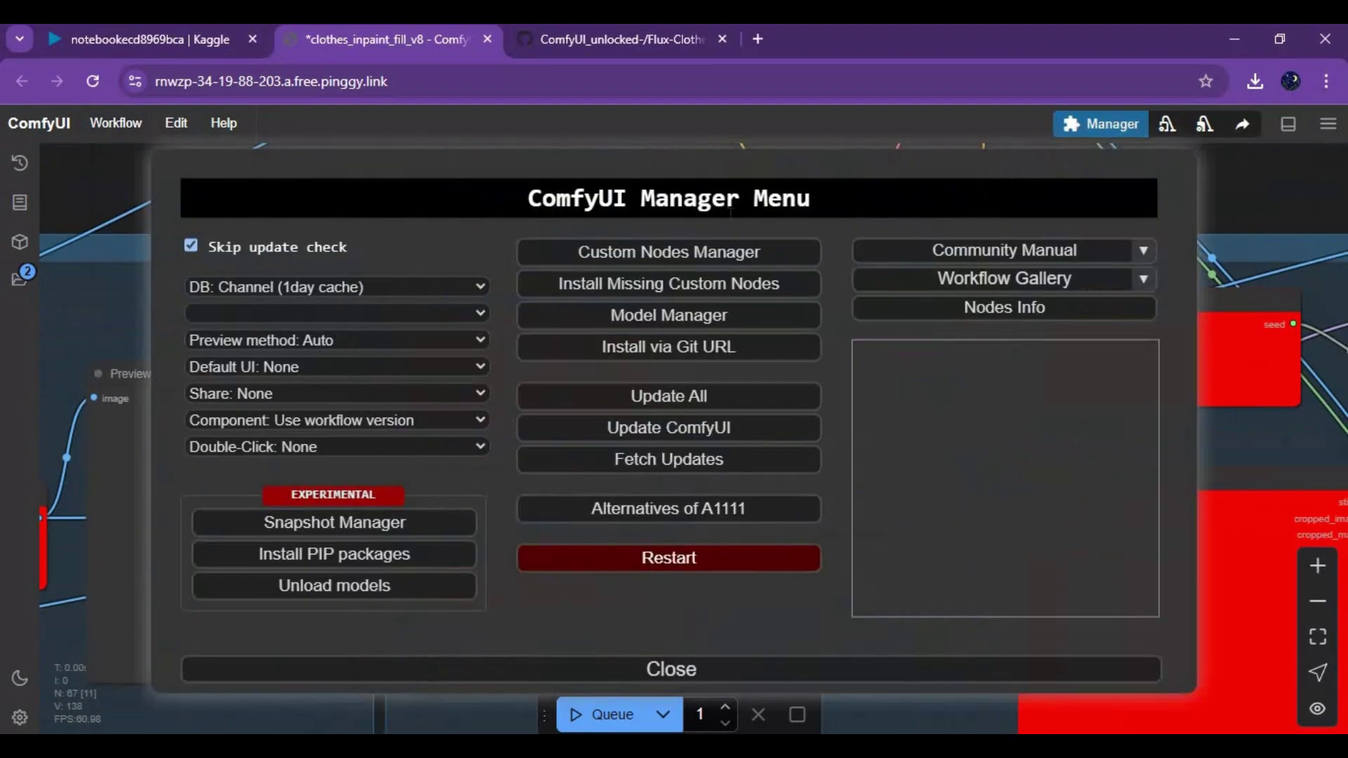
pyautogui.click(641, 286)
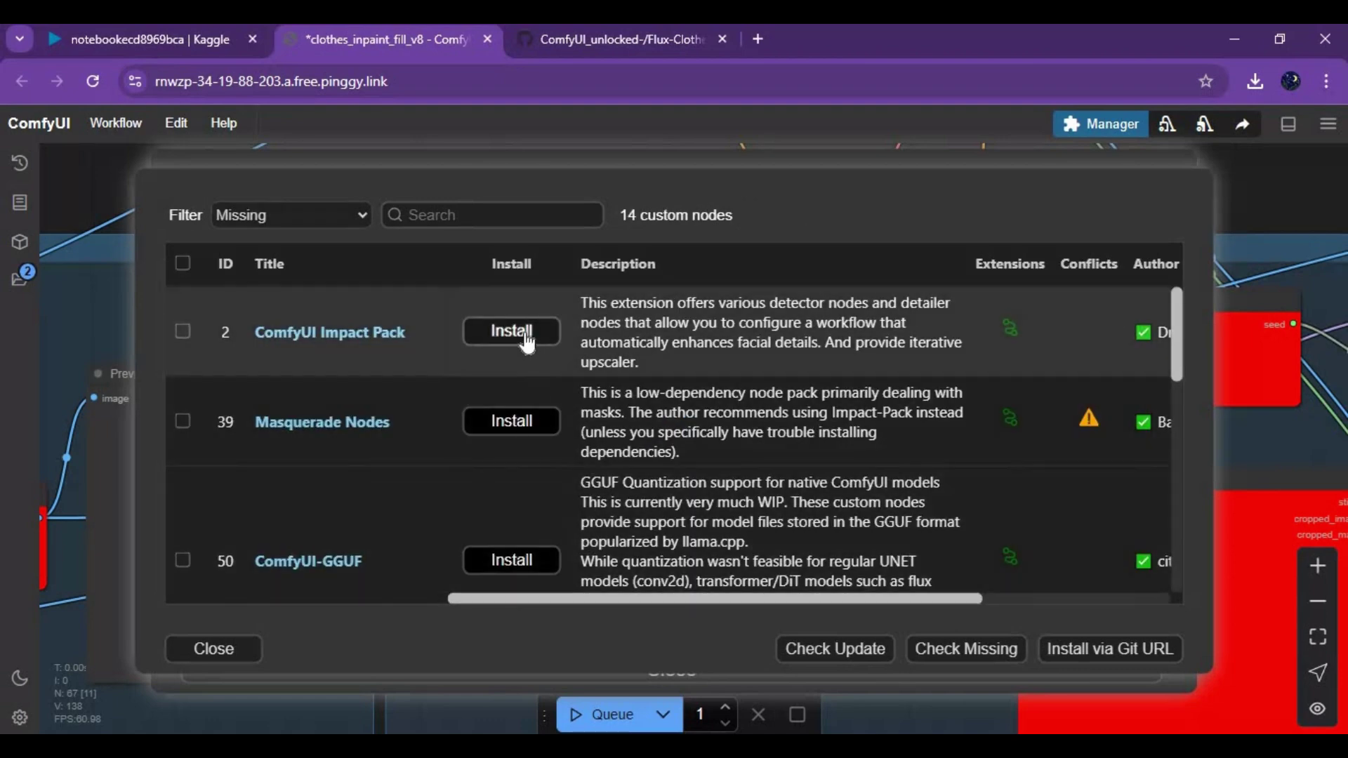
pyautogui.click(522, 331)
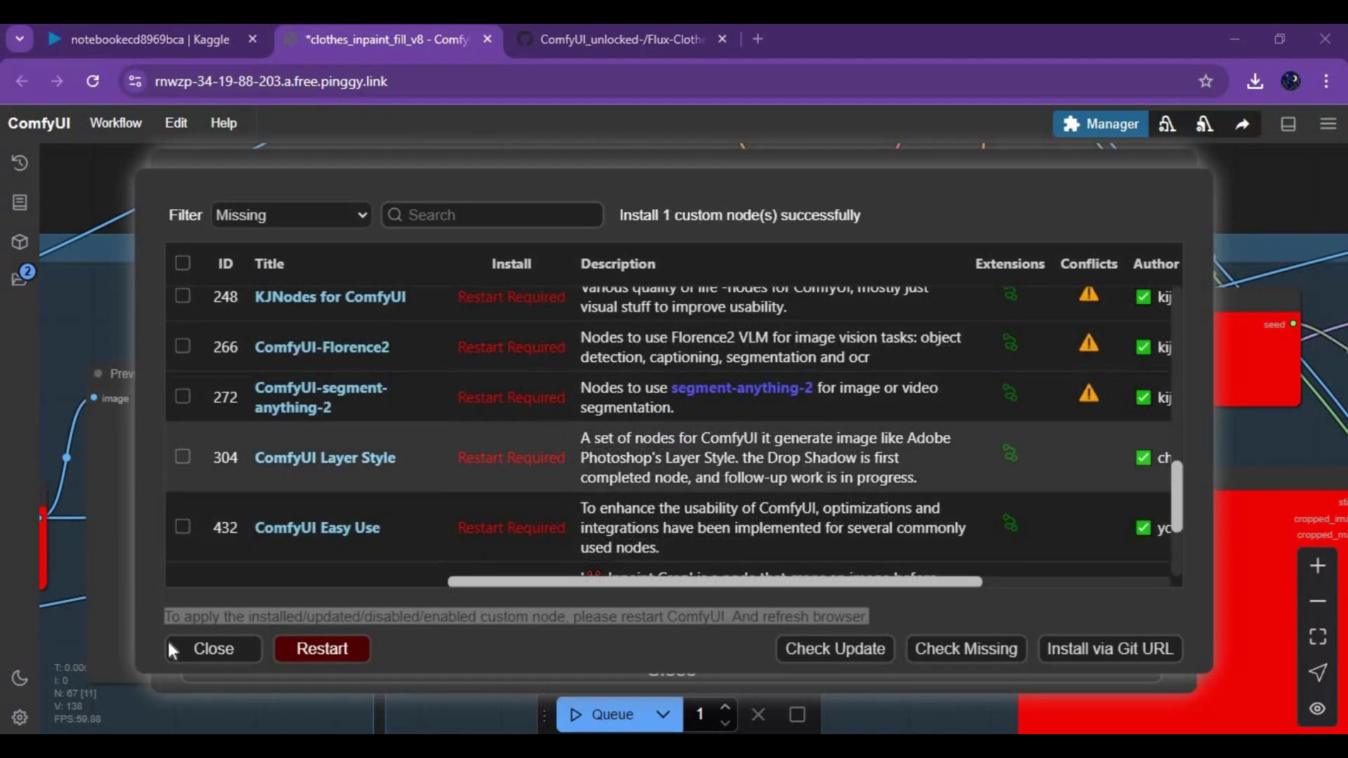
pyautogui.click(209, 649)
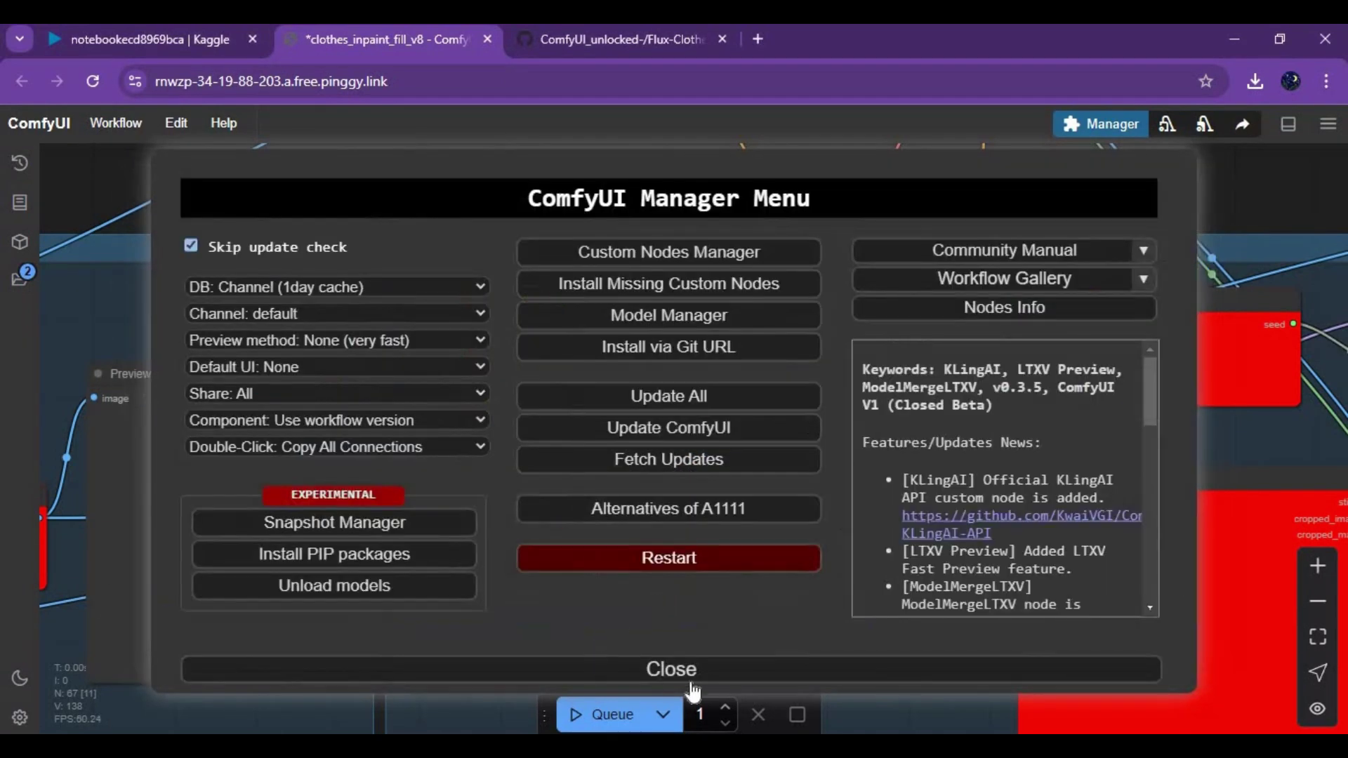
pyautogui.click(713, 679)
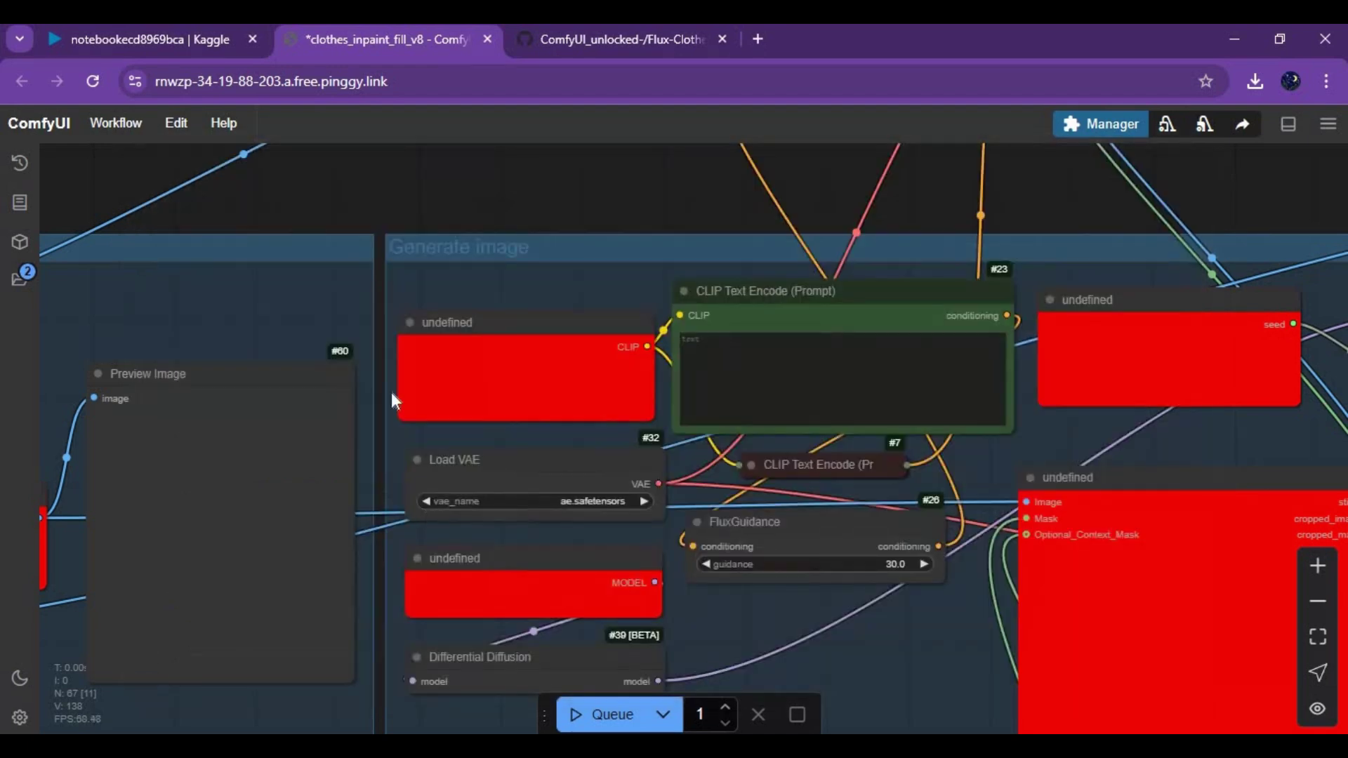
# Step: Look over the workflow's resizing group, close the ComfyUI page and return to the Kaggle notebook to stop the running launch cell
pyautogui.moveTo(934, 645); pyautogui.dragTo(352, 641)
pyautogui.moveTo(528, 247); pyautogui.dragTo(1174, 237)
pyautogui.moveTo(391, 474); pyautogui.dragTo(1180, 551)
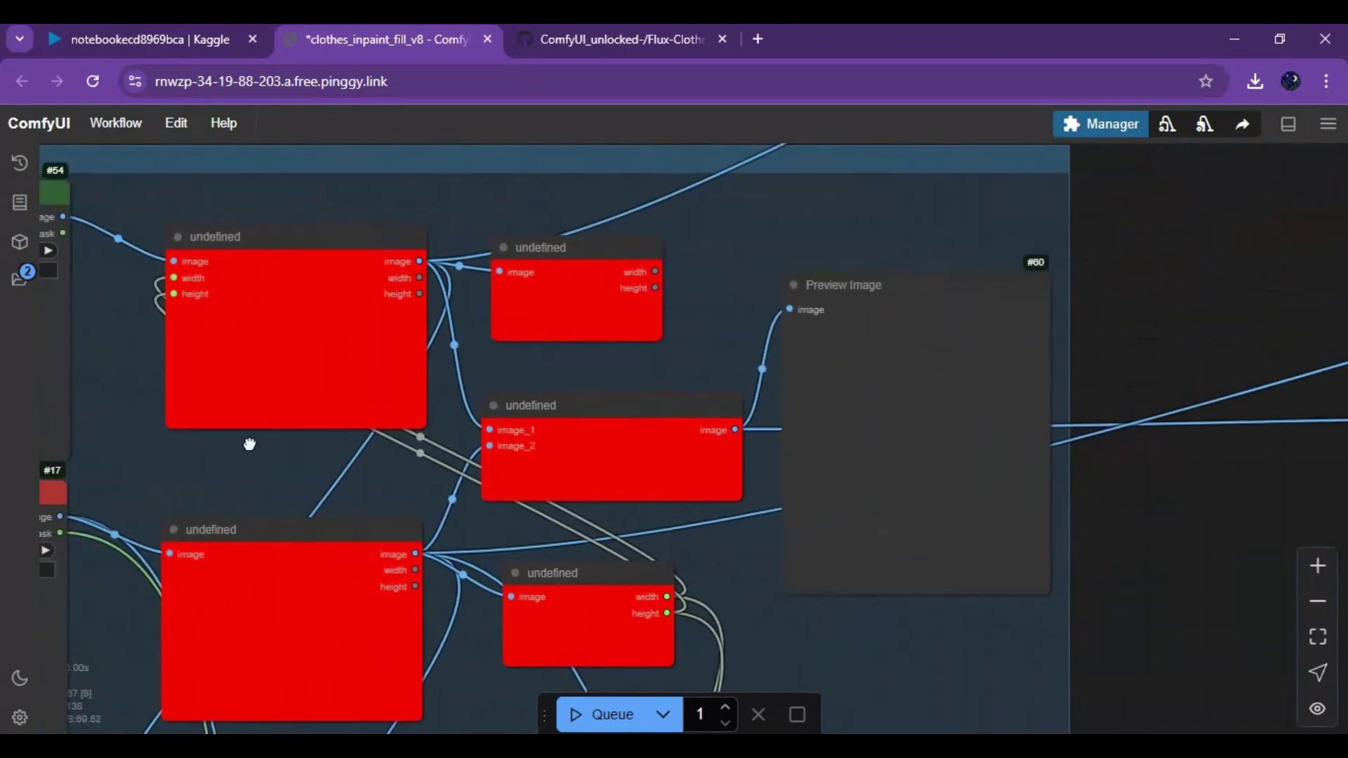
pyautogui.moveTo(250, 444); pyautogui.dragTo(798, 446)
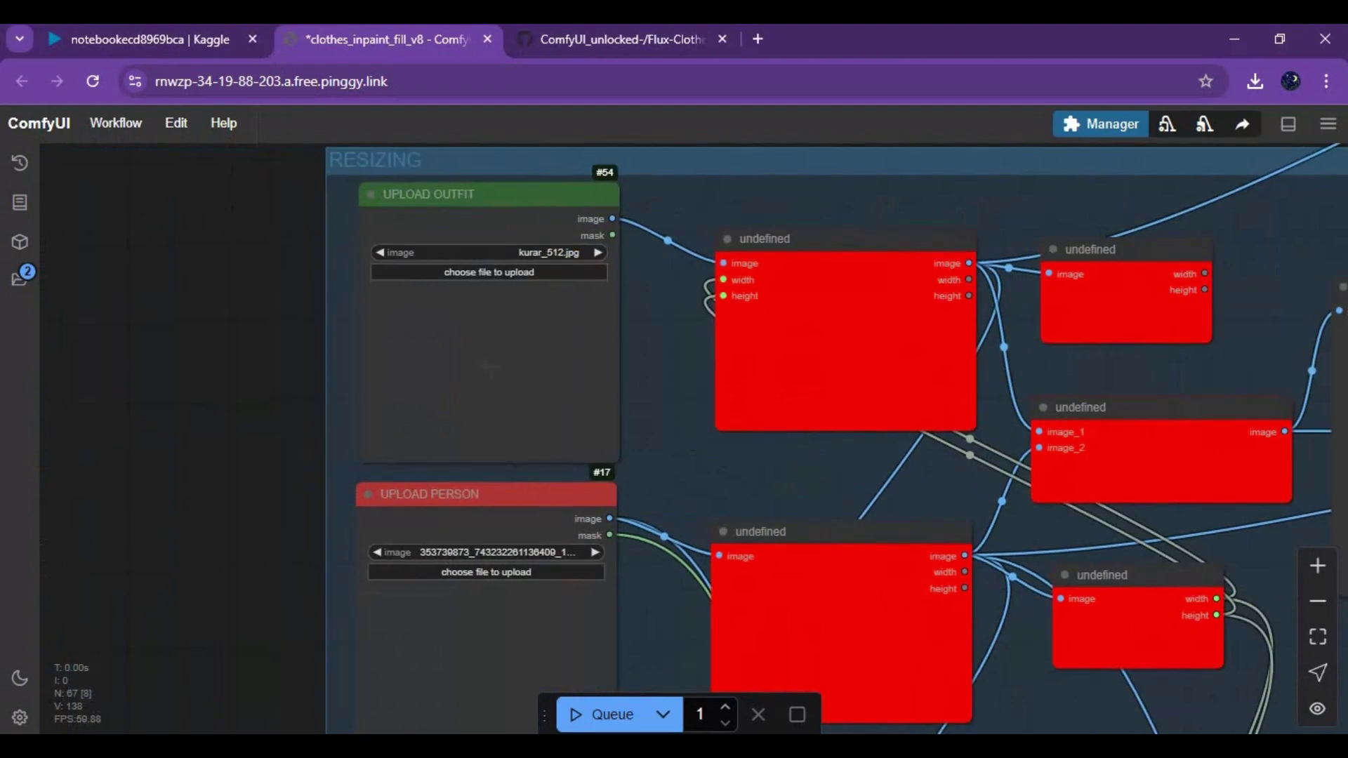
pyautogui.click(487, 40)
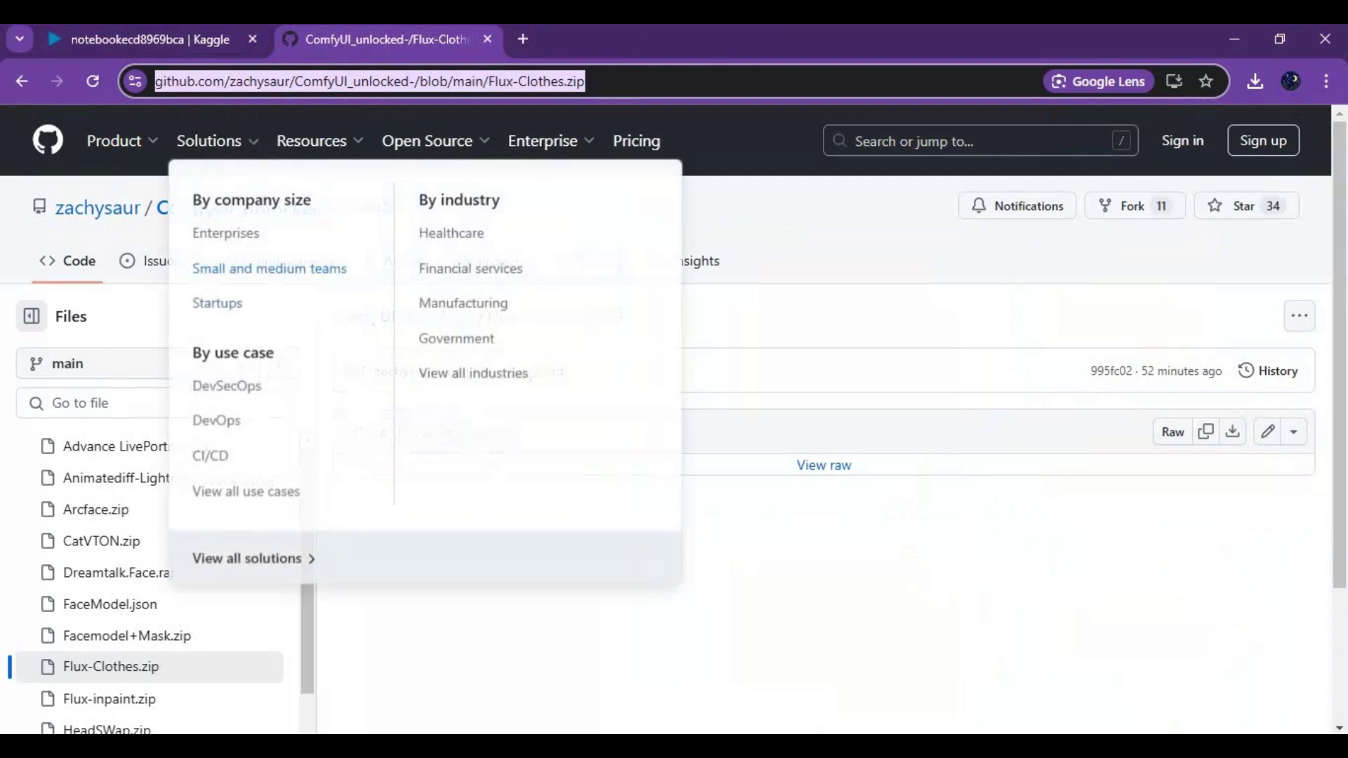
pyautogui.hotkey('ctrl', 'shift', 'Tab')
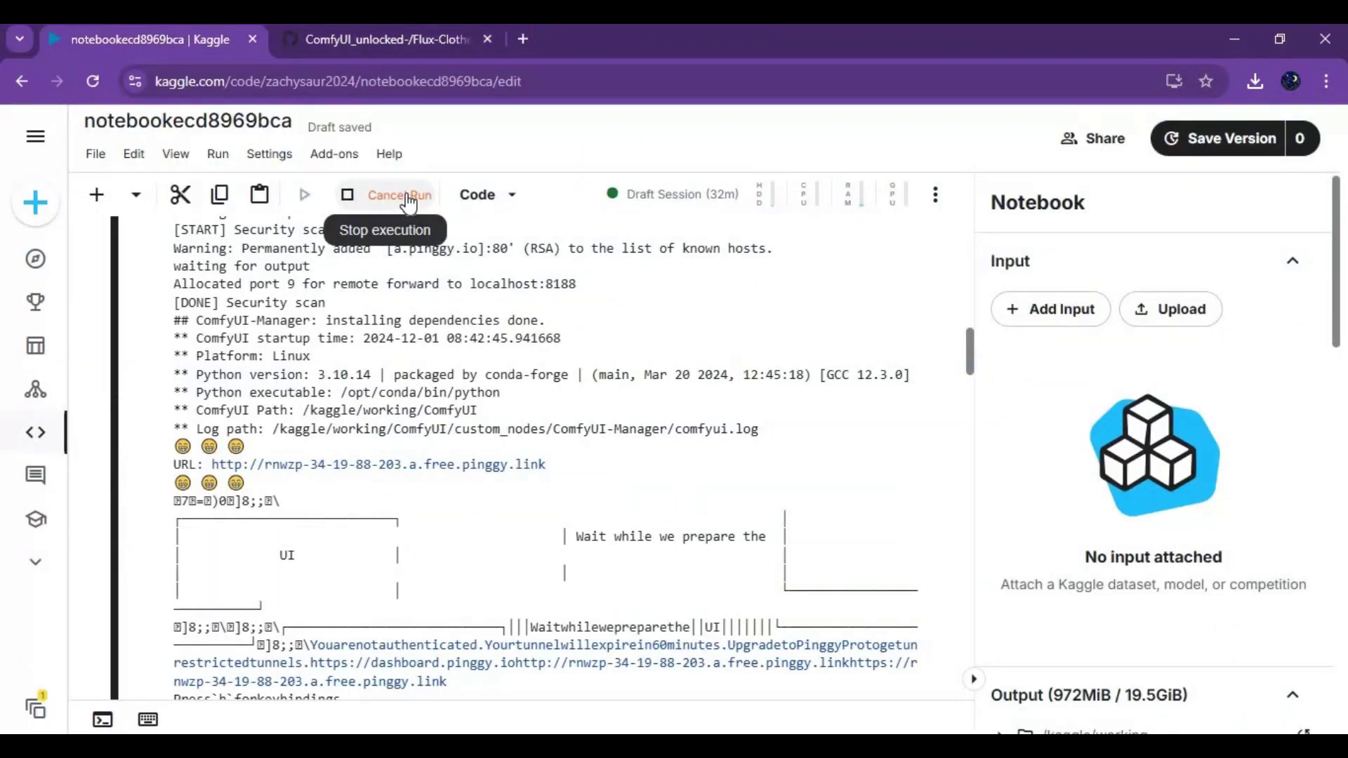
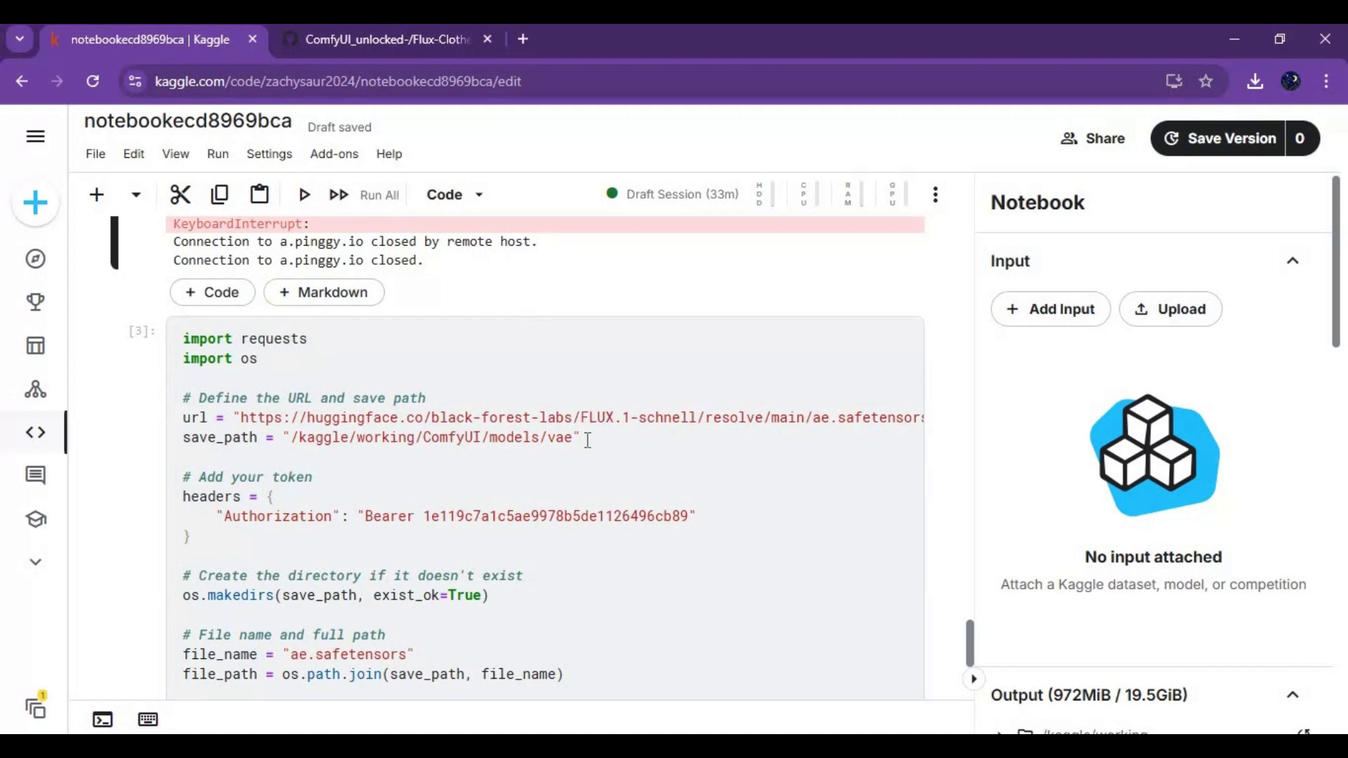
# Step: Run the cell that downloads ae.safetensors into /kaggle/working/ComfyUI/models/vae
pyautogui.click(572, 440)
pyautogui.press('Left')
pyautogui.press('Left')
pyautogui.press('Left')
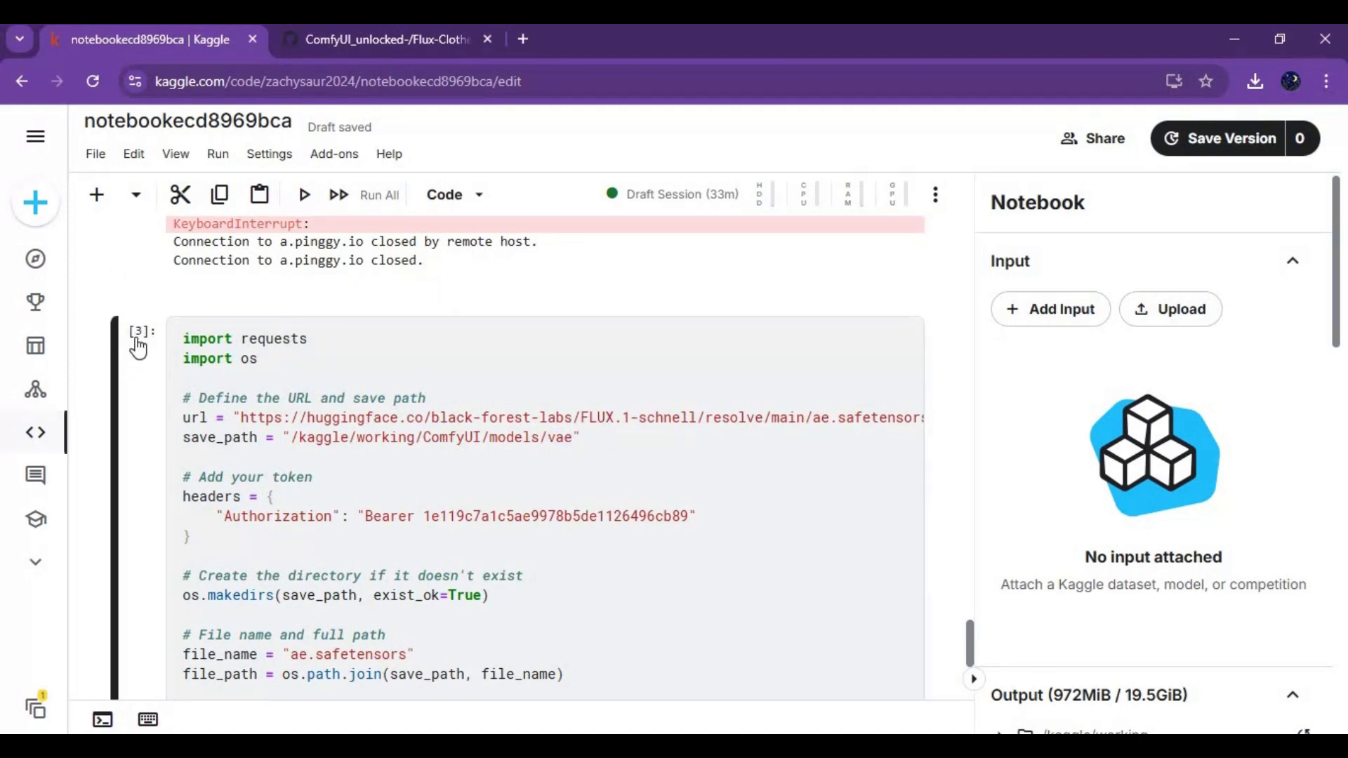
pyautogui.click(304, 195)
pyautogui.scroll(-10, 503, 419)
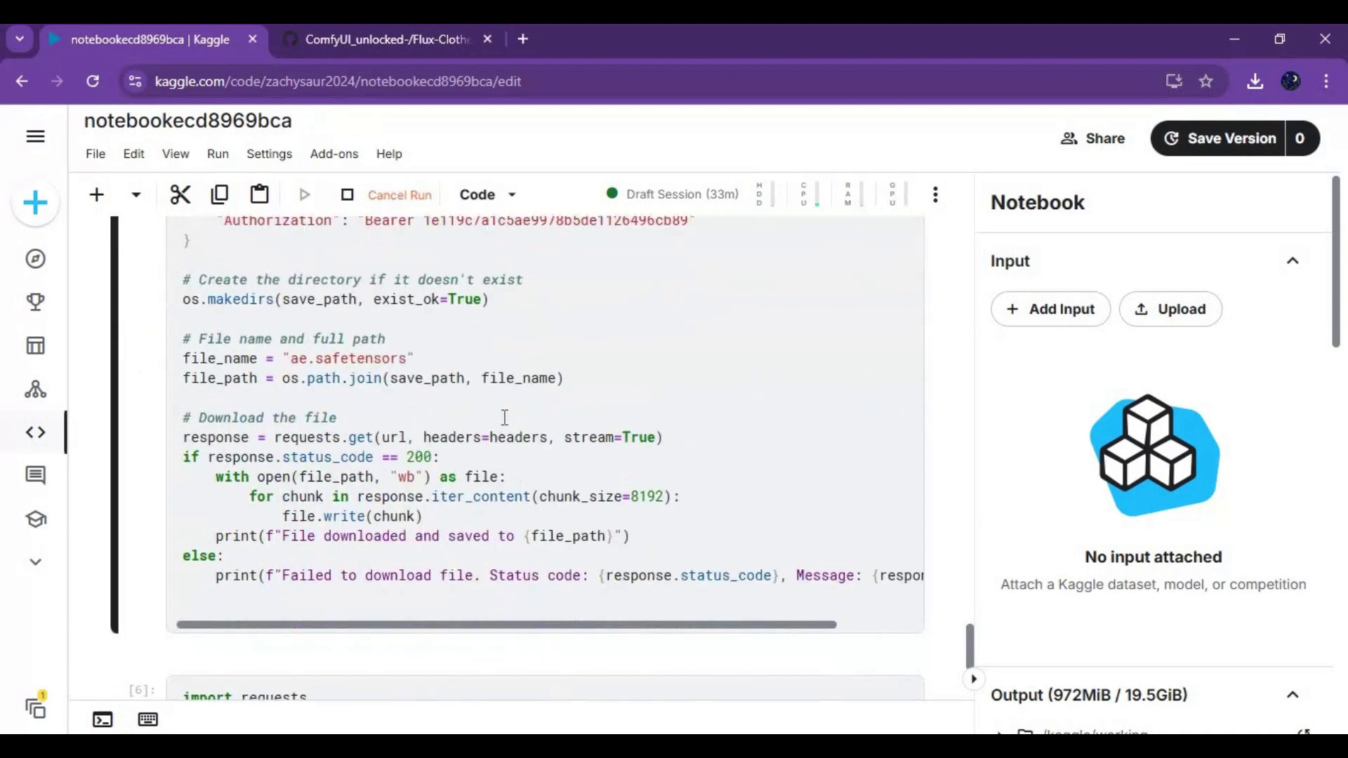
# Step: Run the remaining model download cells for flux1-redux-dev.safetensors, clip_l.safetensors and flux1-fill-dev-Q4_K_S.gguf
pyautogui.scroll(-15, 610, 432)
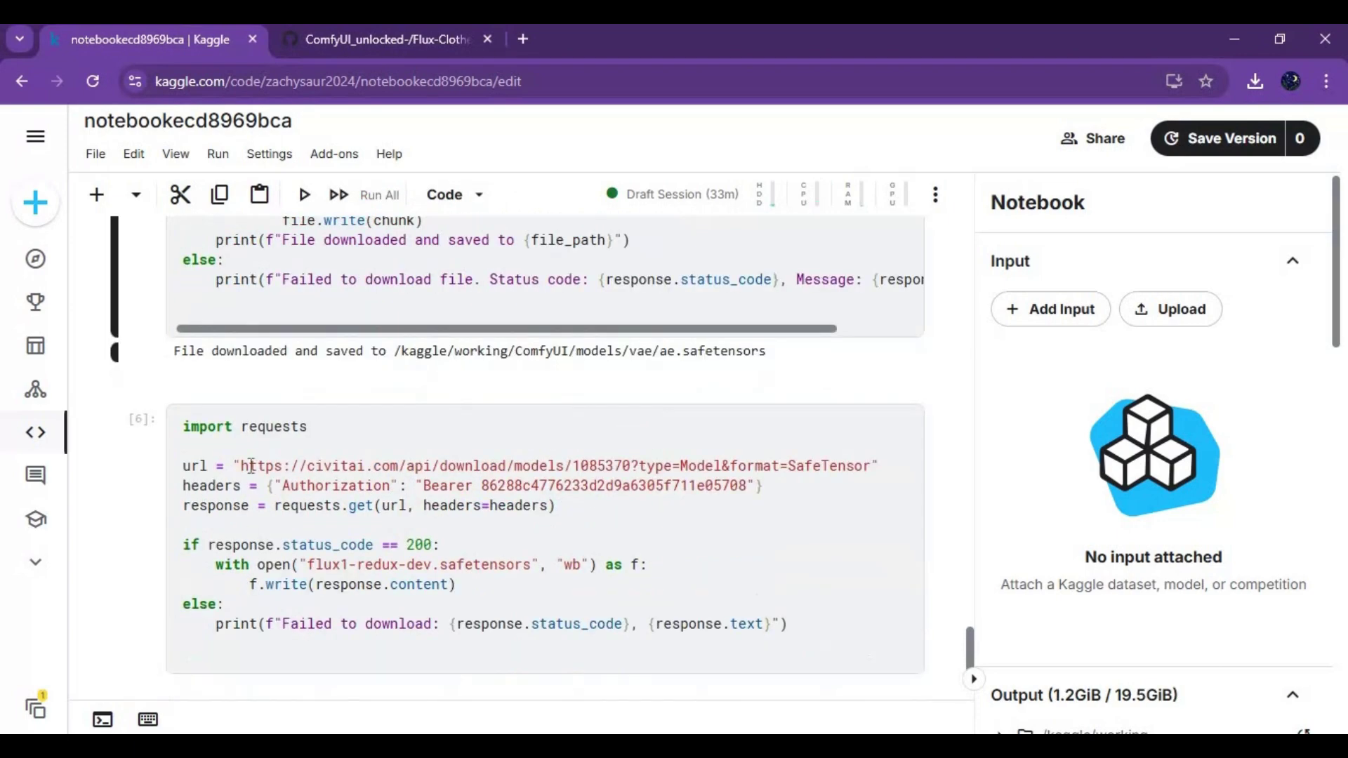
pyautogui.scroll(-10, 503, 422)
pyautogui.click(304, 194)
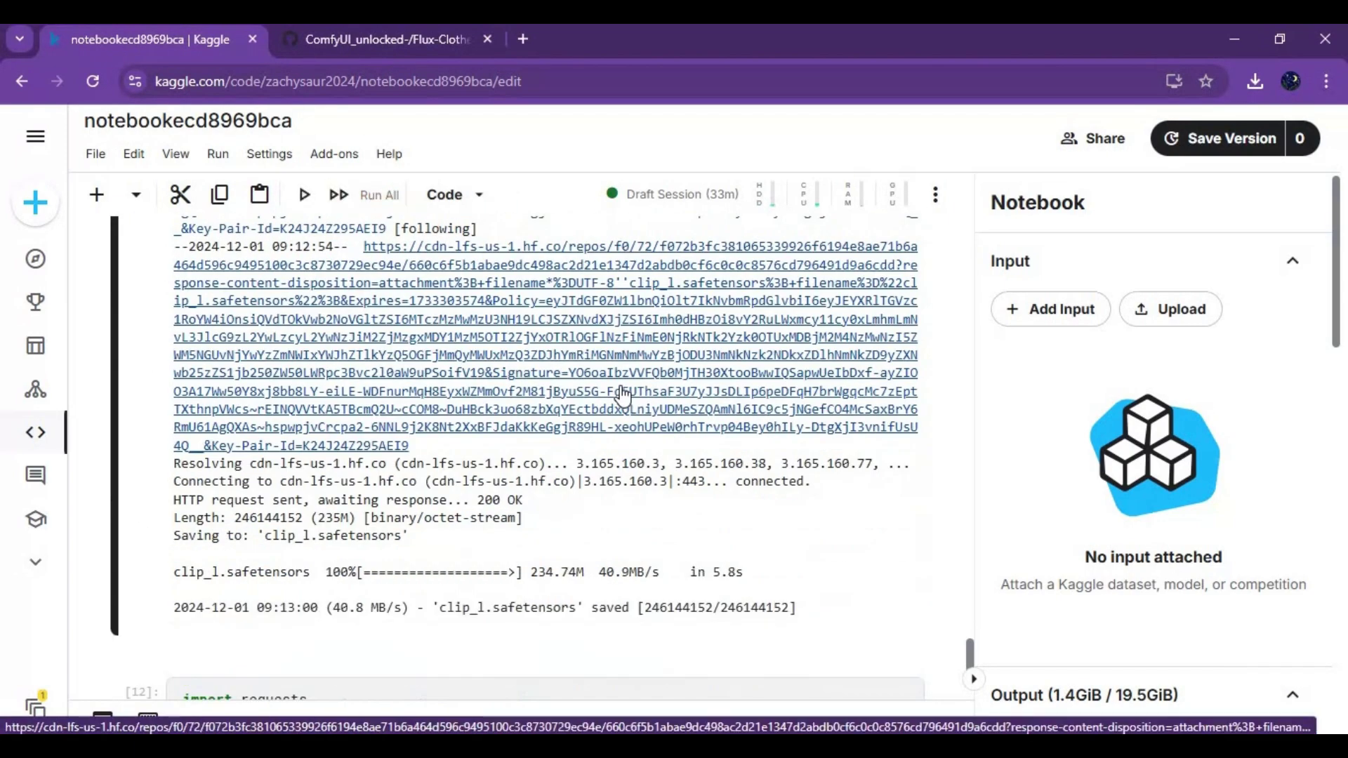
pyautogui.scroll(-4, 520, 385)
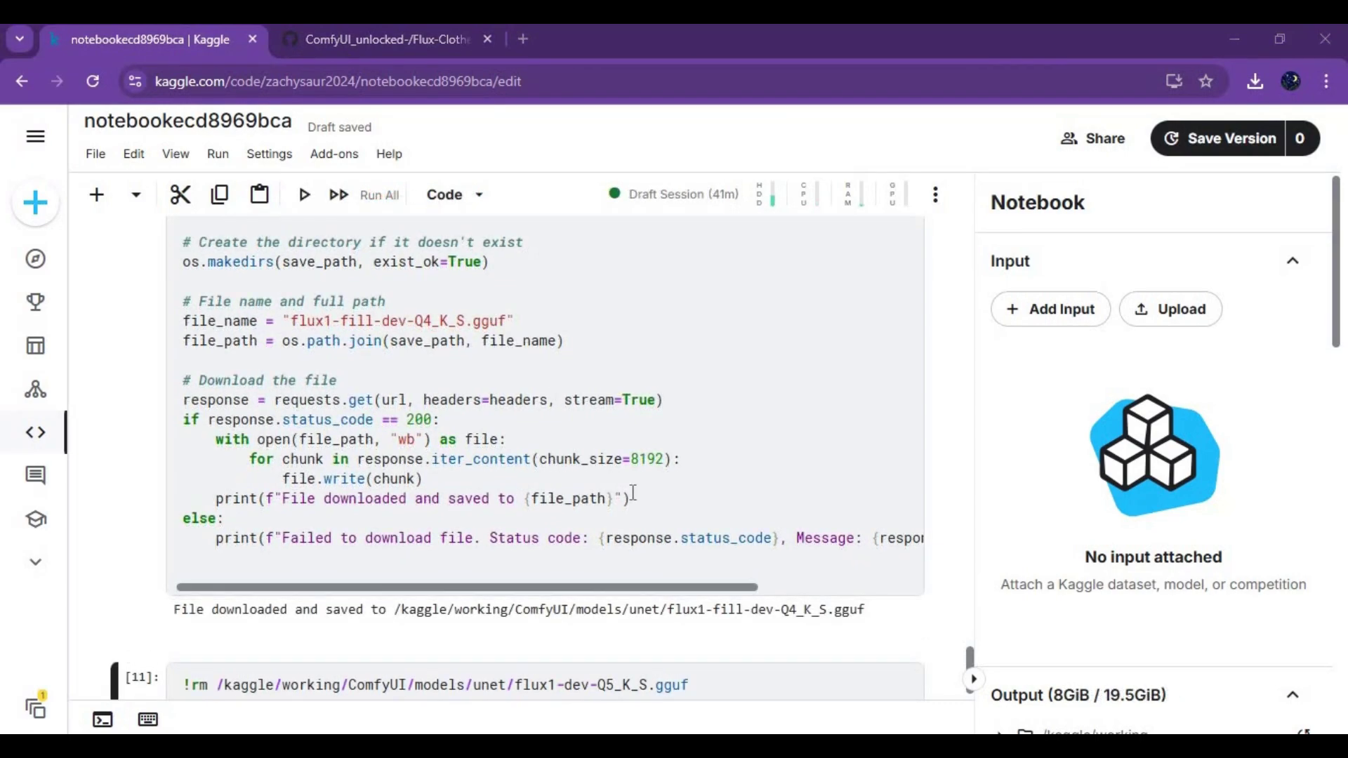
# Step: Go back to the Launch with Pinggy section and run its cell again to restart ComfyUI
pyautogui.scroll(15, 632, 489)
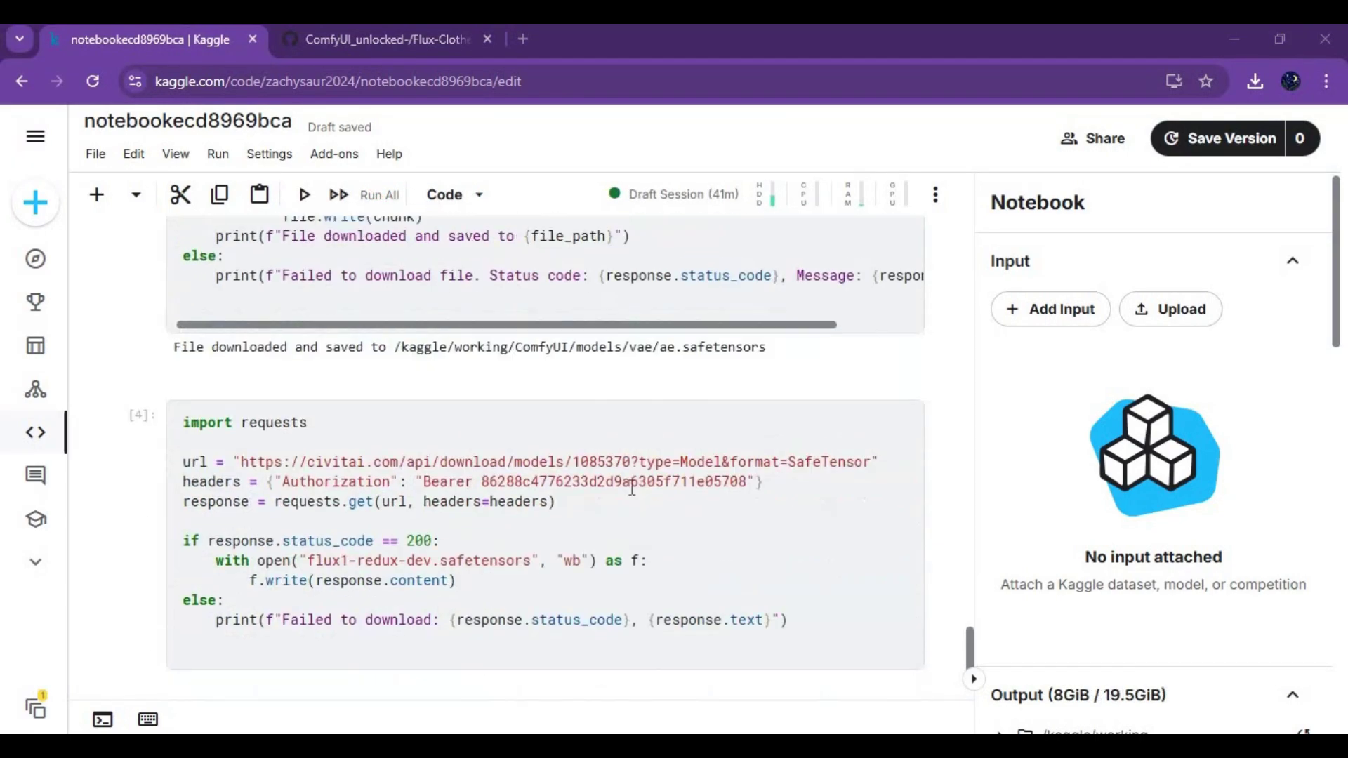
pyautogui.scroll(10, 685, 499)
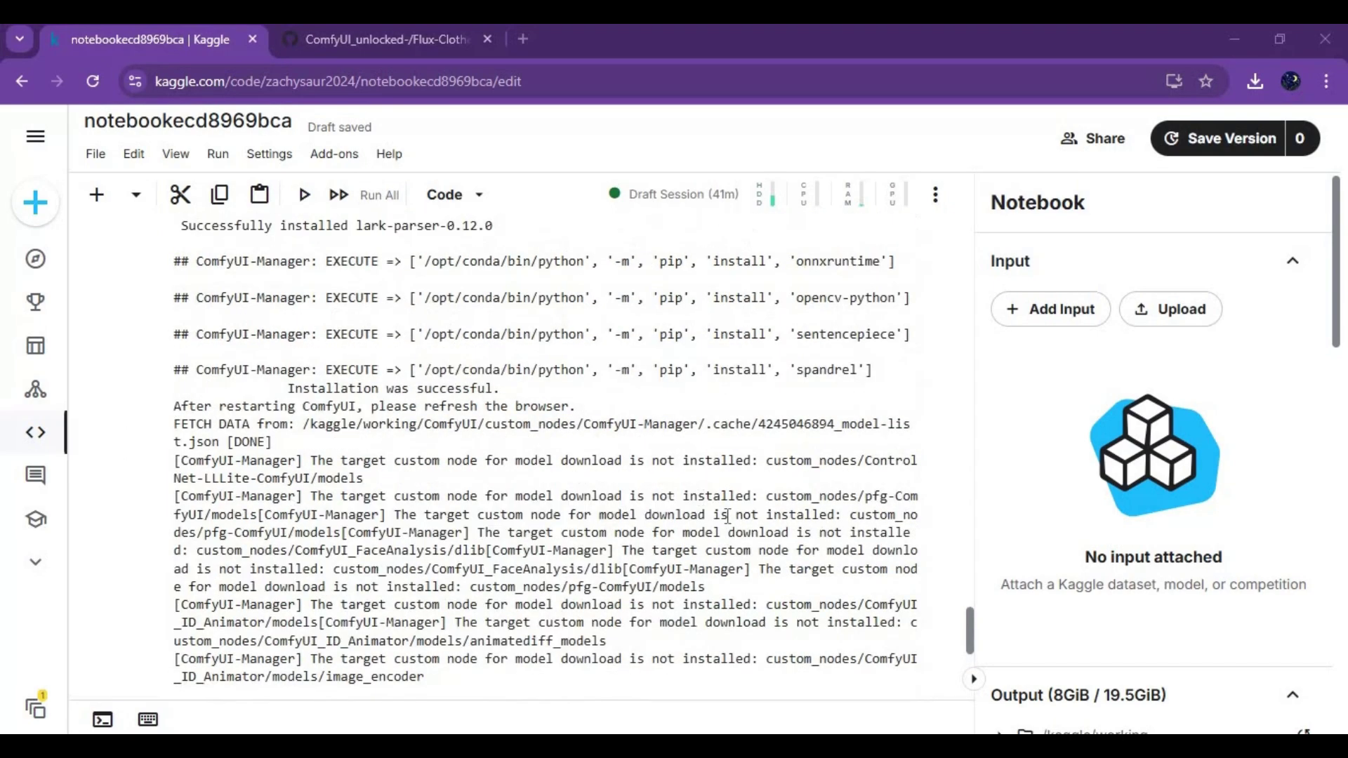
pyautogui.rightClick(695, 485)
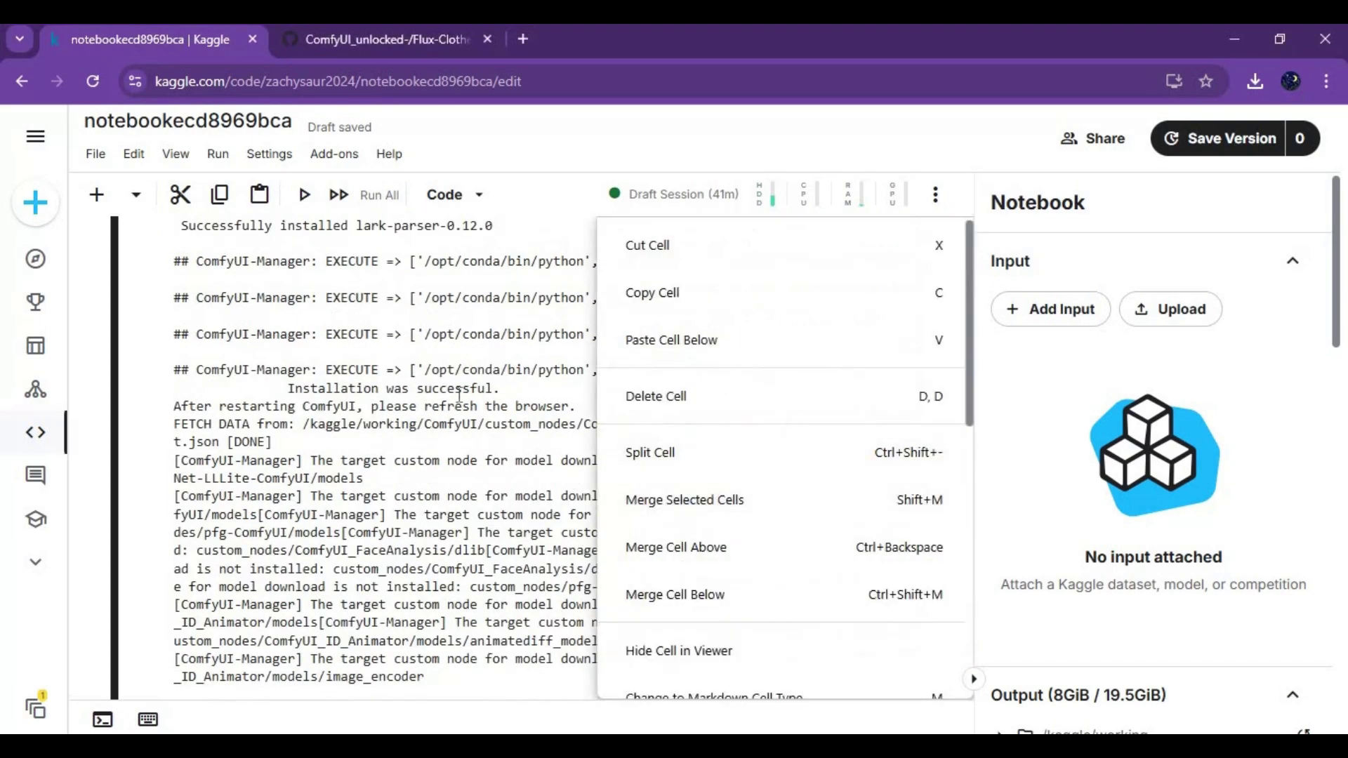
pyautogui.click(1021, 608)
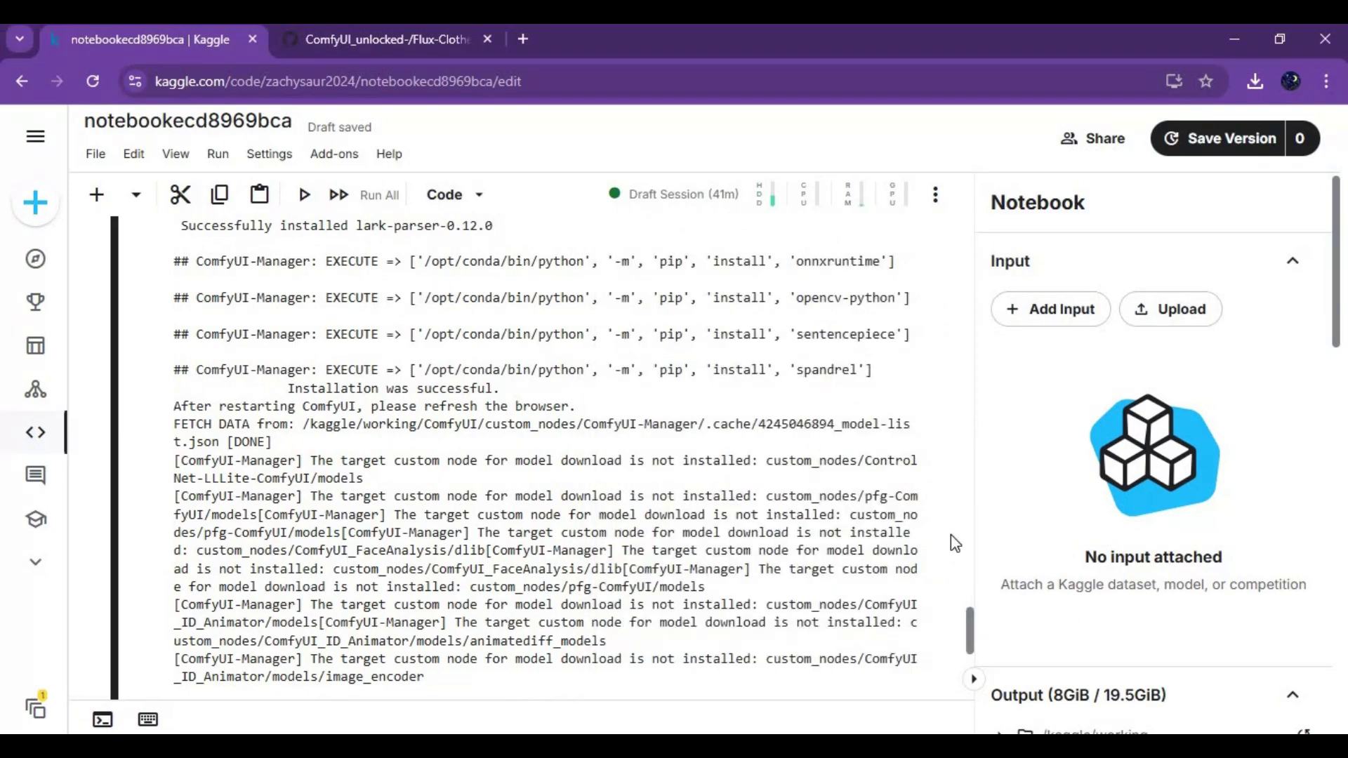
pyautogui.scroll(15, 944, 477)
pyautogui.scroll(15, 936, 372)
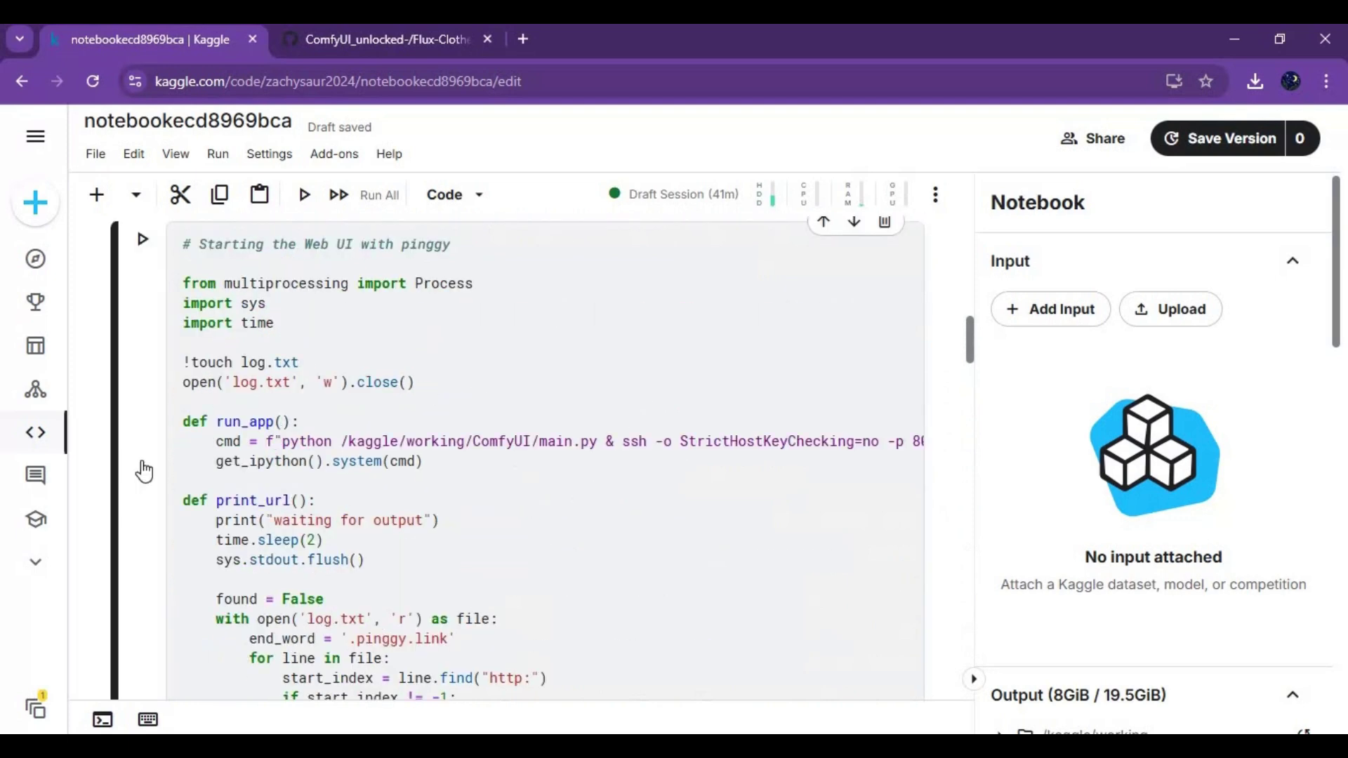
pyautogui.scroll(5, 144, 471)
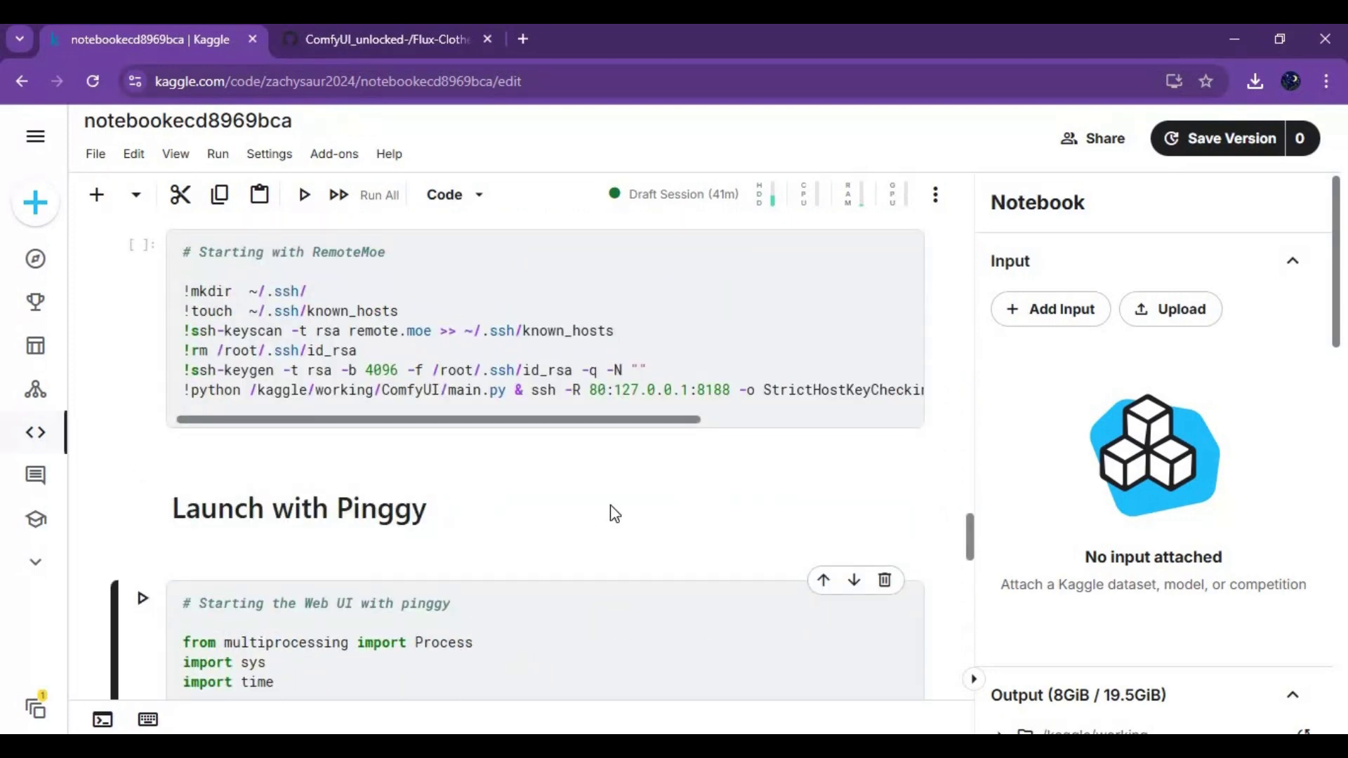
pyautogui.hotkey('shift', 'Return')
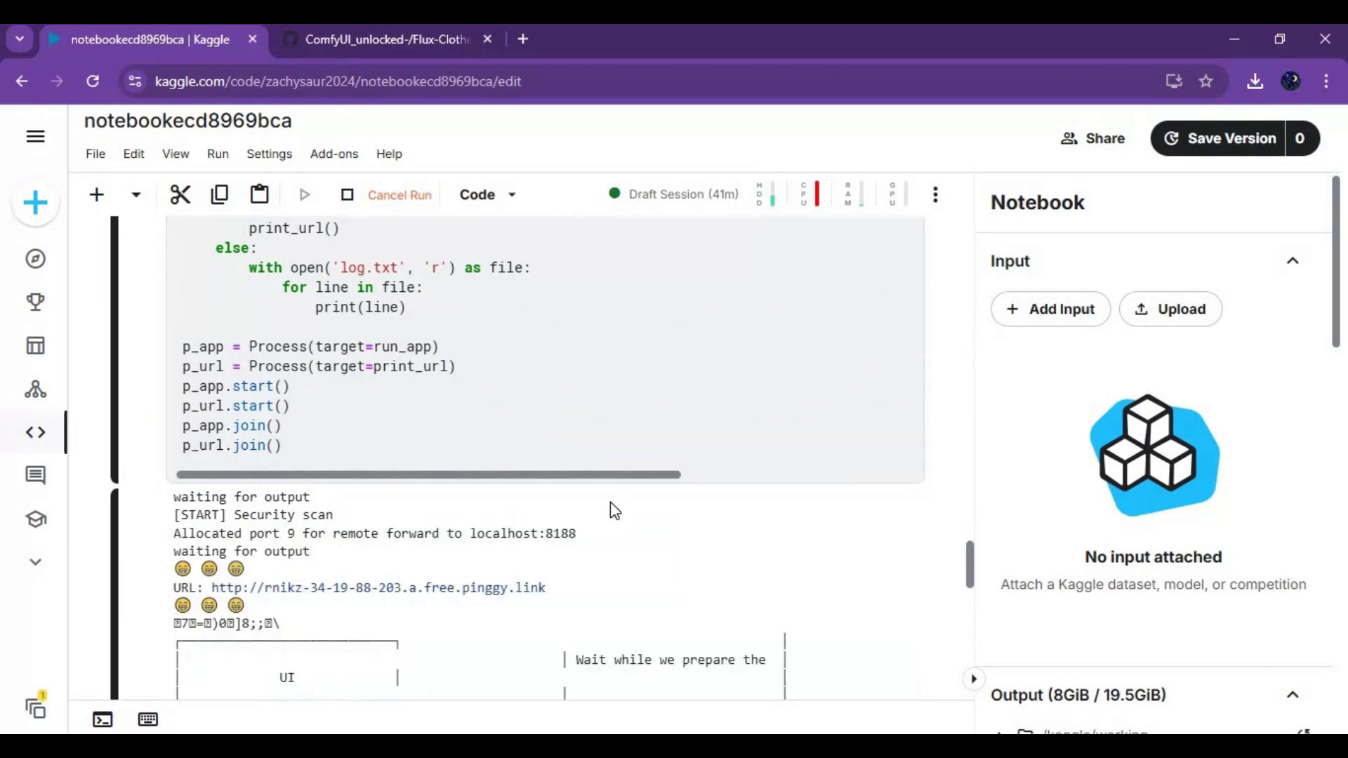
# Step: Check the startup log until the server is running, open the new Pinggy link and enter the ComfyUI site past the caution page
pyautogui.scroll(-1, 610, 502)
pyautogui.scroll(-4, 609, 503)
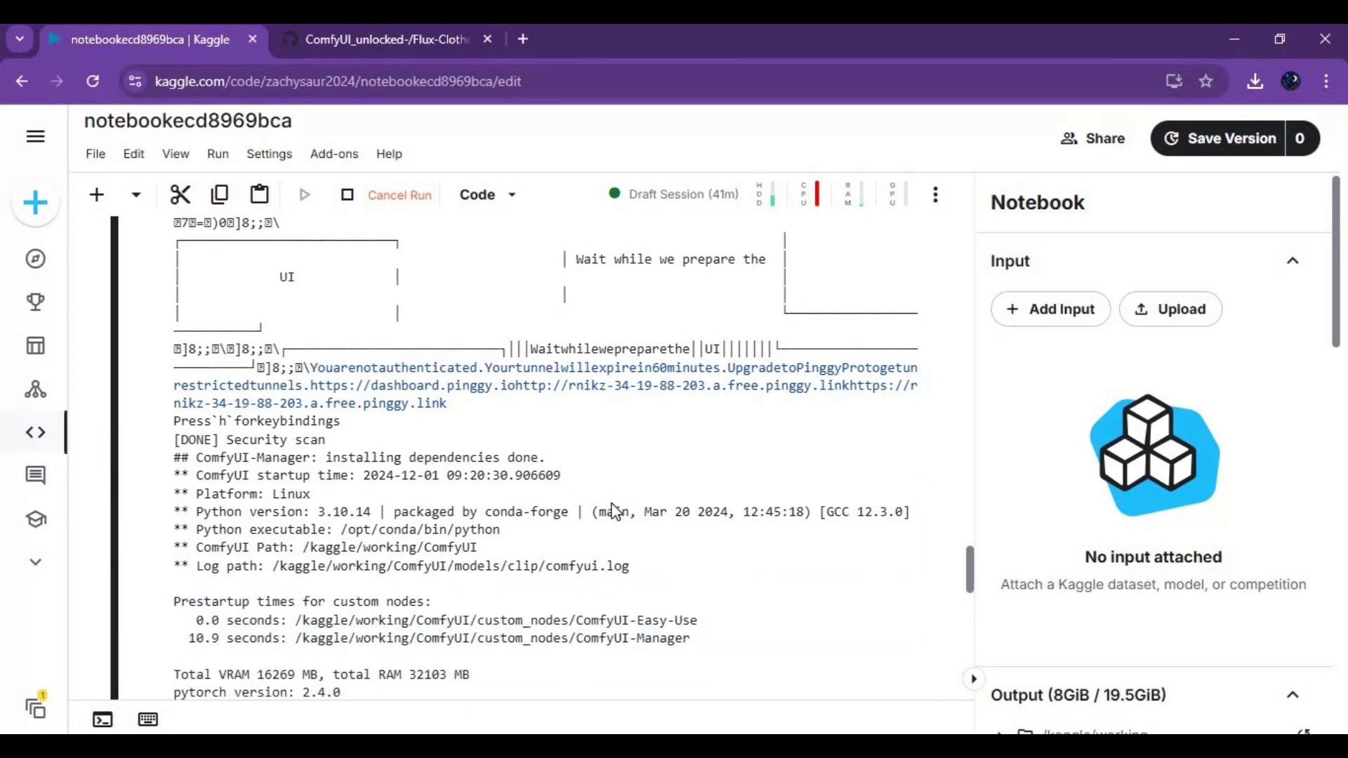
pyautogui.scroll(-2, 612, 511)
pyautogui.scroll(-4, 612, 511)
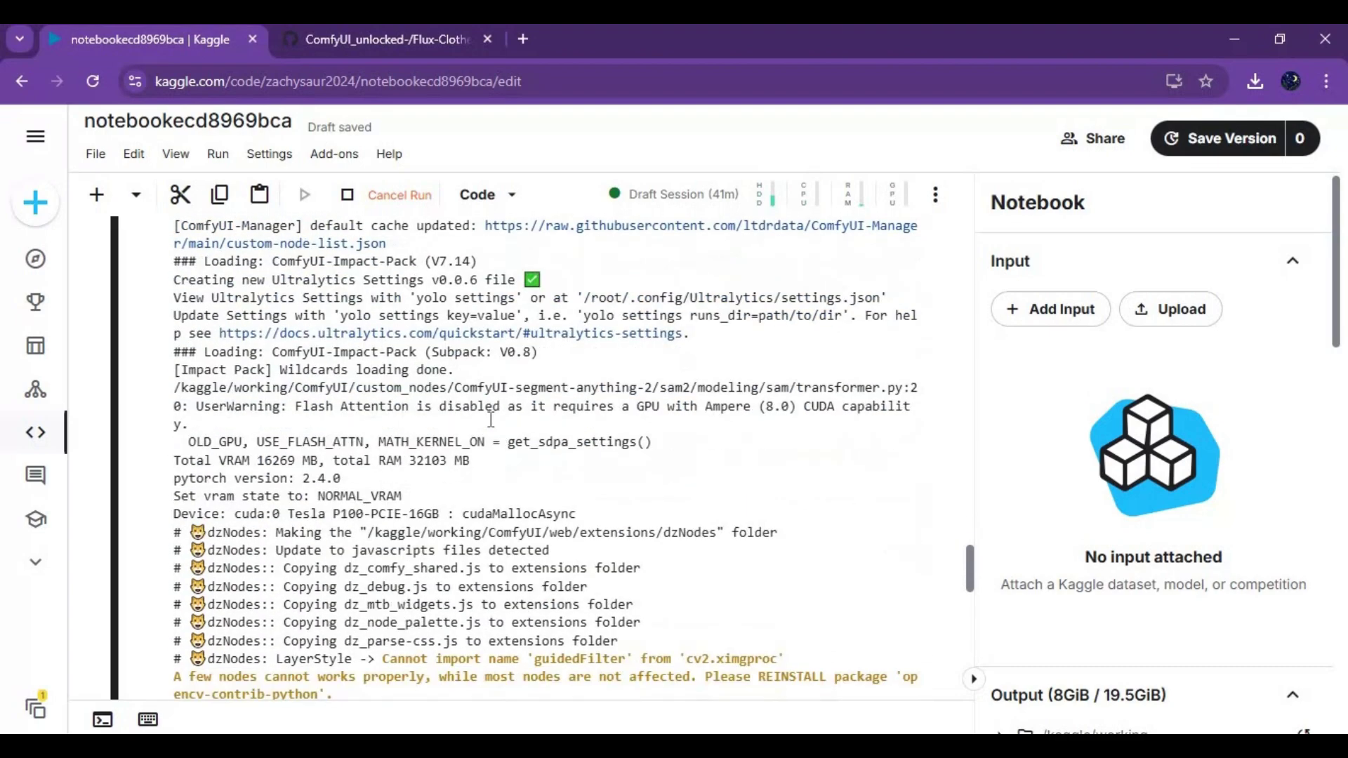
pyautogui.scroll(10, 490, 419)
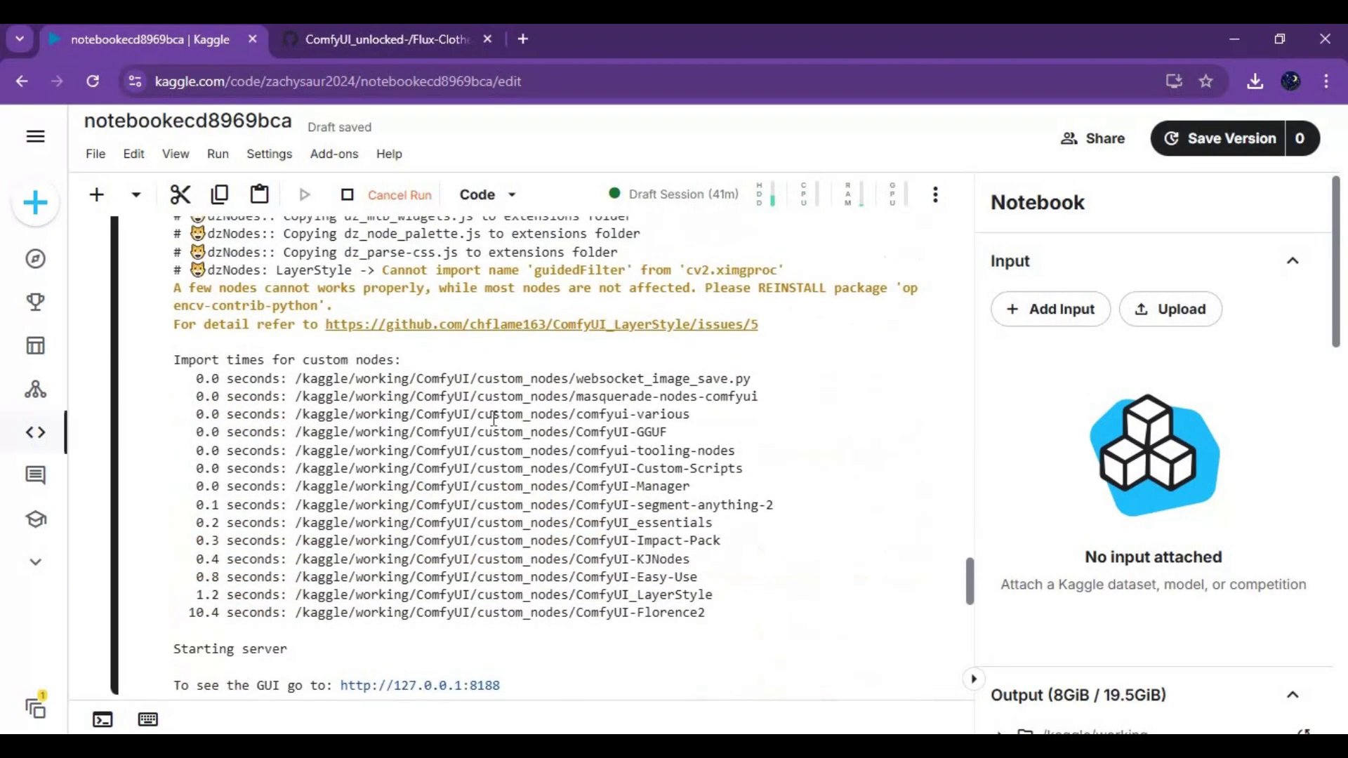
pyautogui.scroll(5, 494, 419)
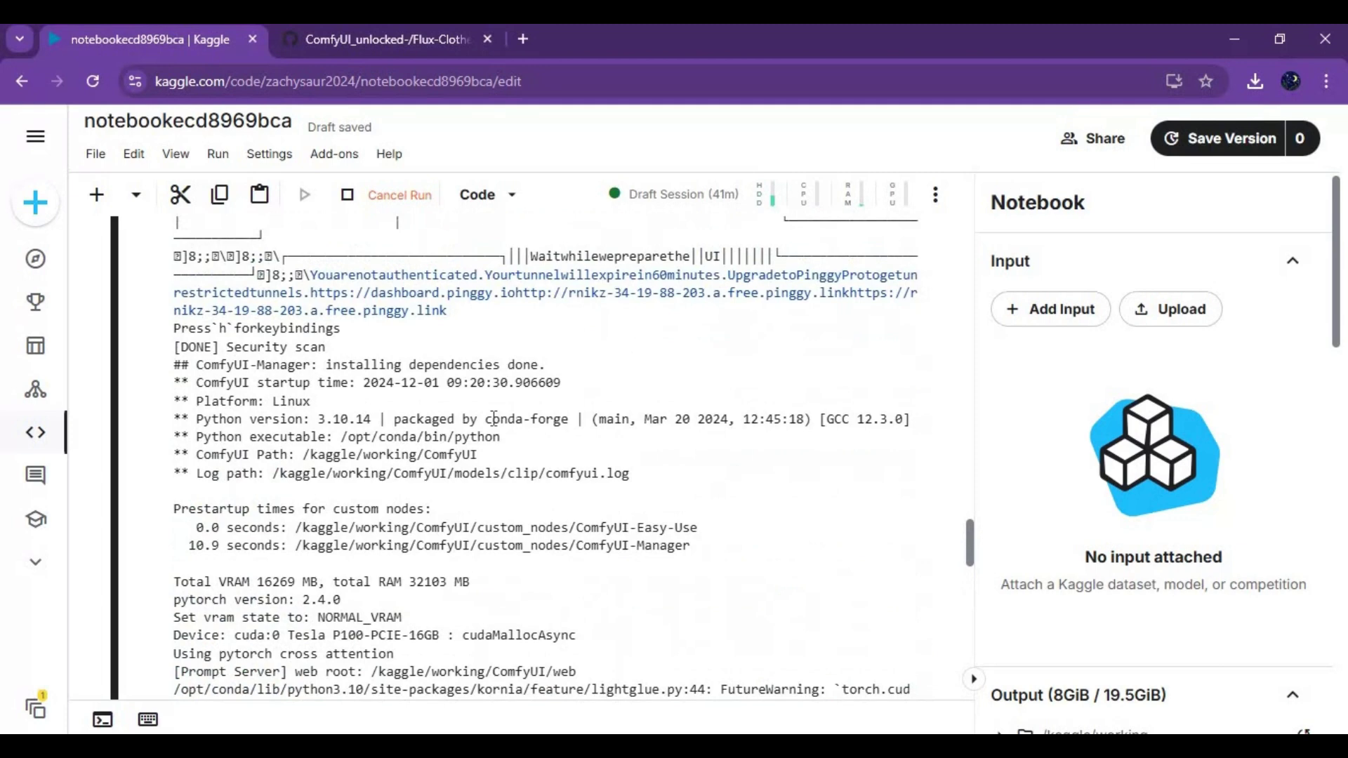
pyautogui.click(499, 299)
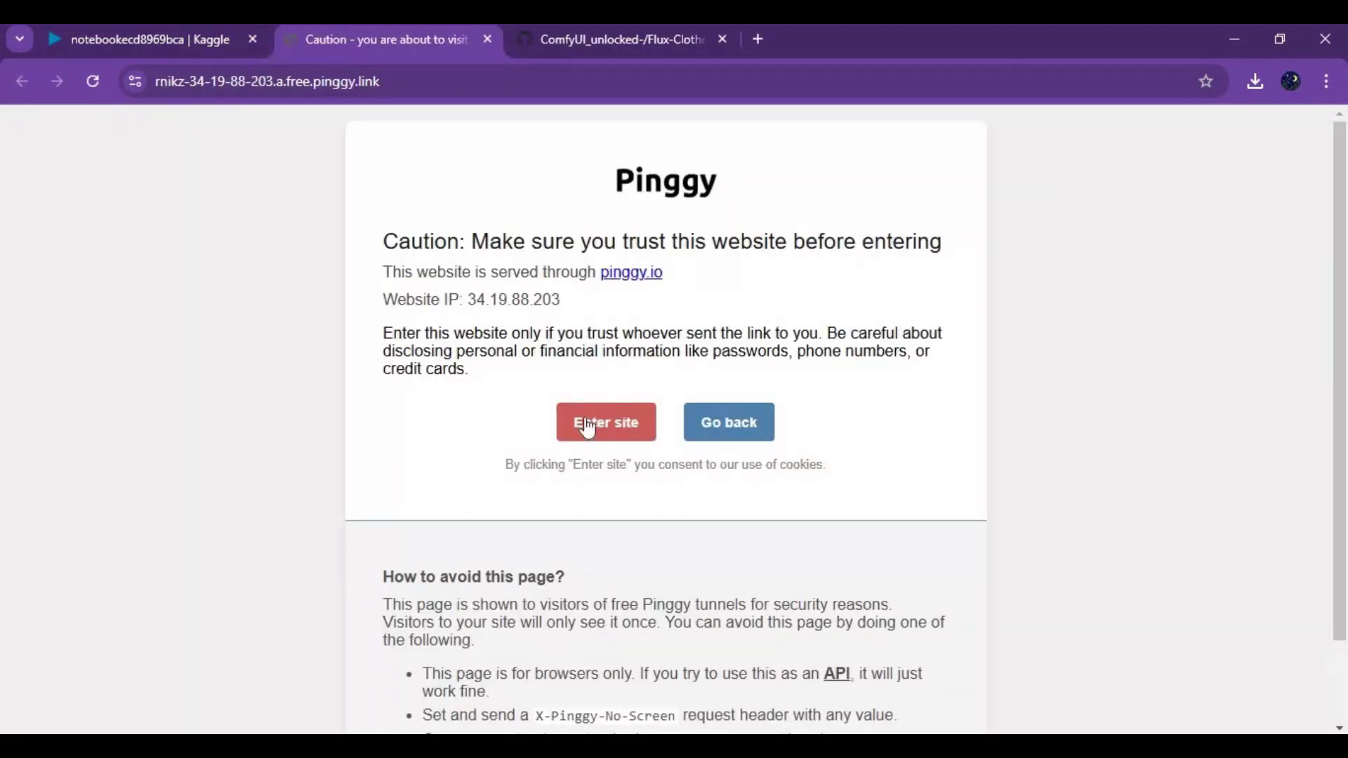
pyautogui.click(587, 426)
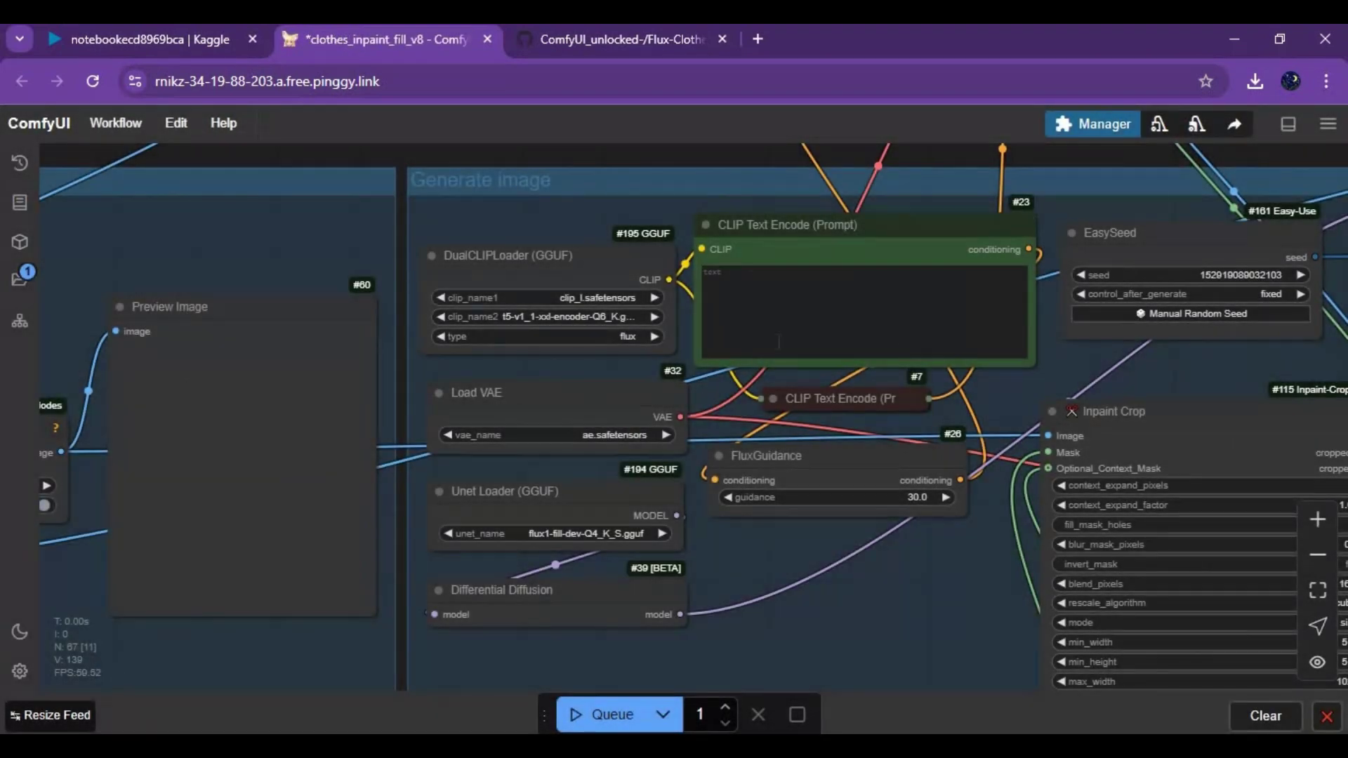
# Step: Search the Model Manager for t5 and install city96/t5-v1_1-xxl-encoder-Q6_K.gguf
pyautogui.click(1097, 125)
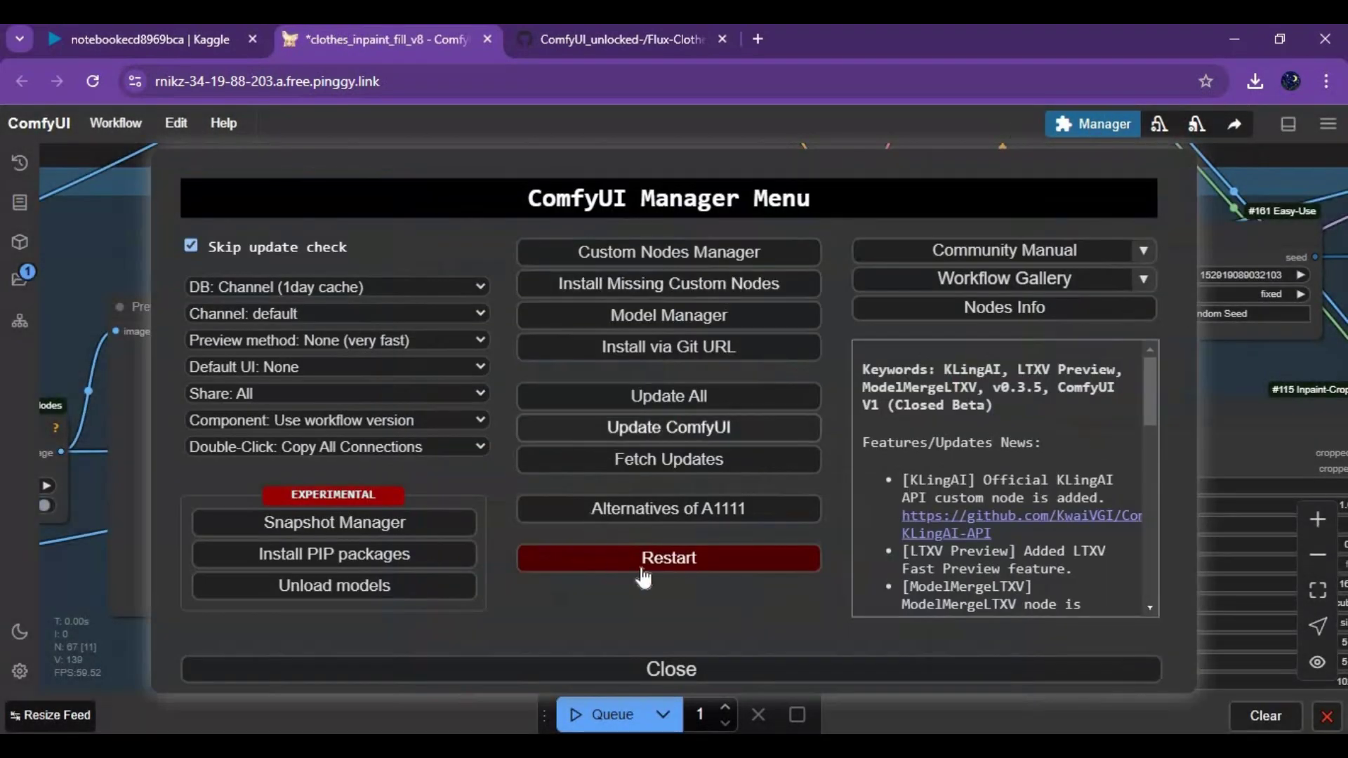
pyautogui.click(662, 318)
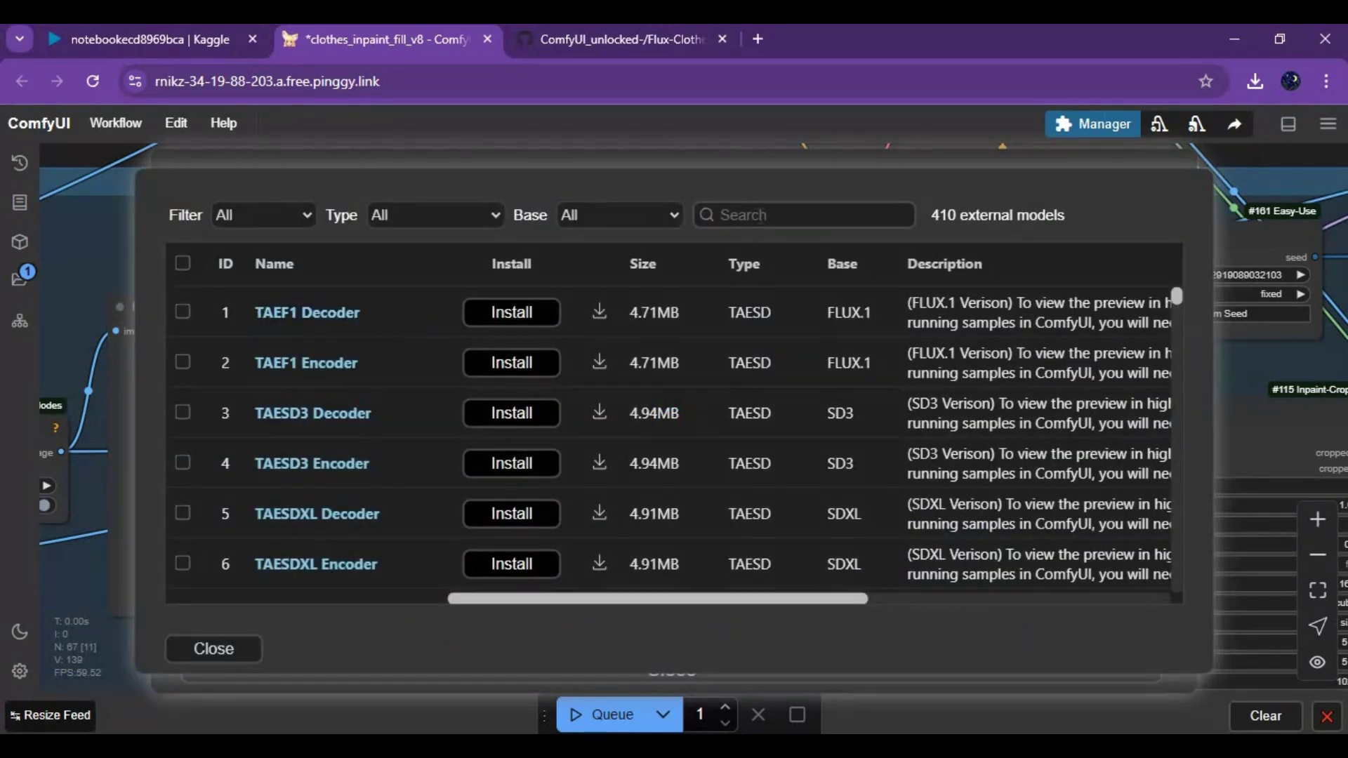
pyautogui.click(760, 216)
pyautogui.write('ti')
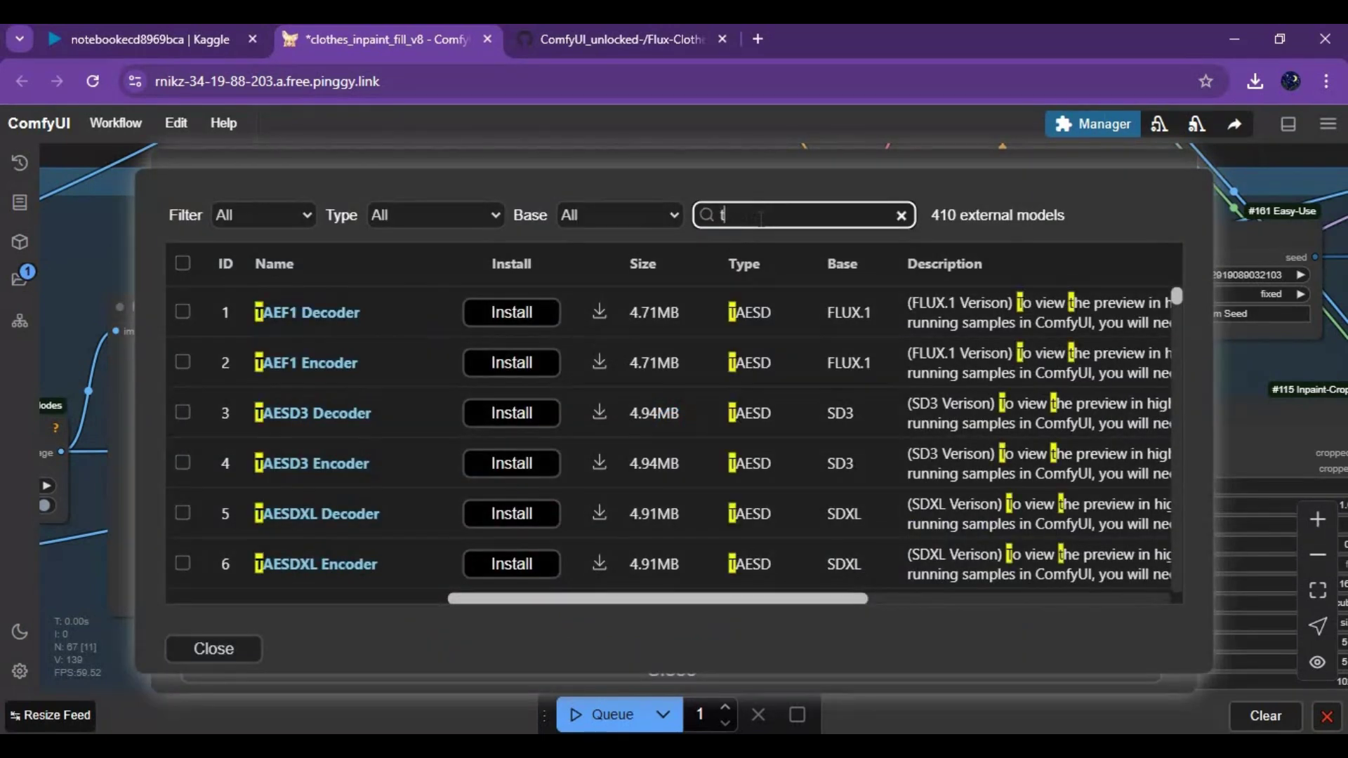
pyautogui.press('BackSpace')
pyautogui.write('5')
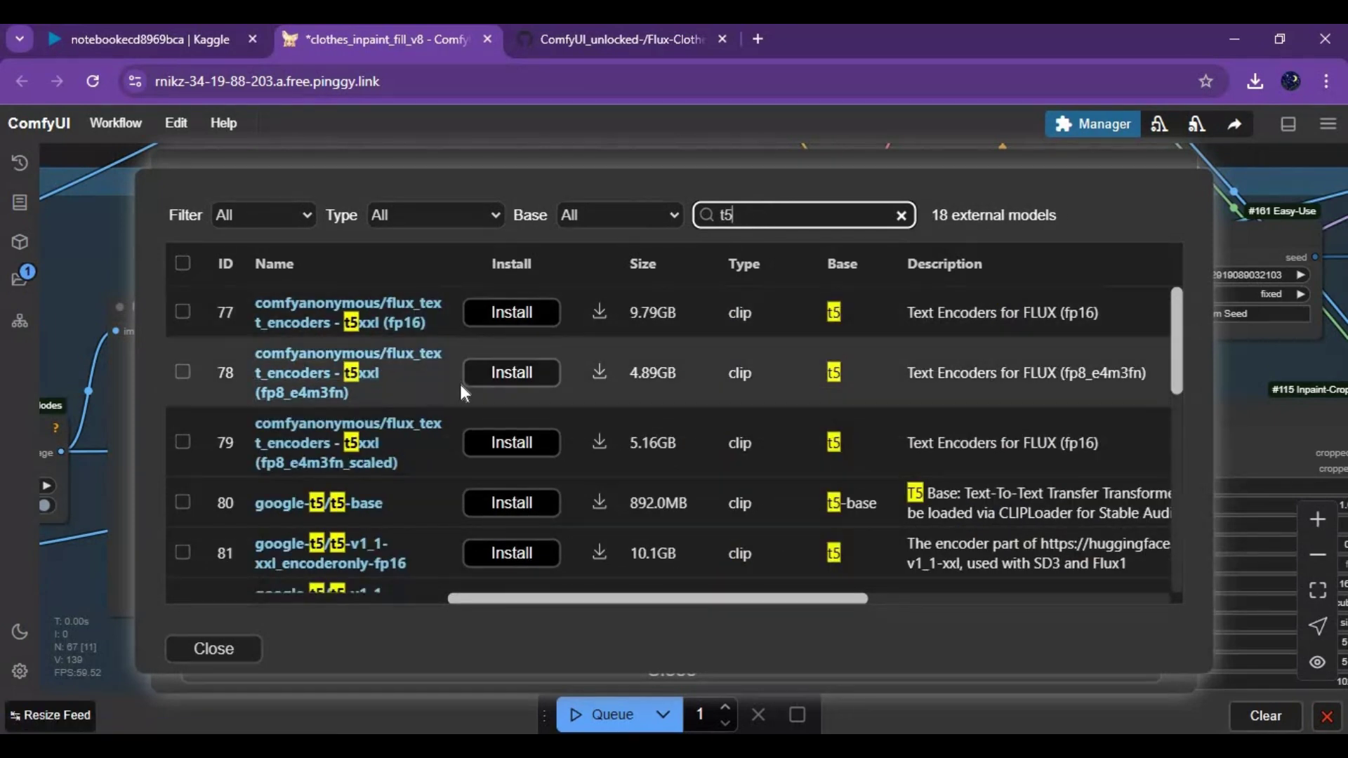
pyautogui.scroll(-6, 461, 388)
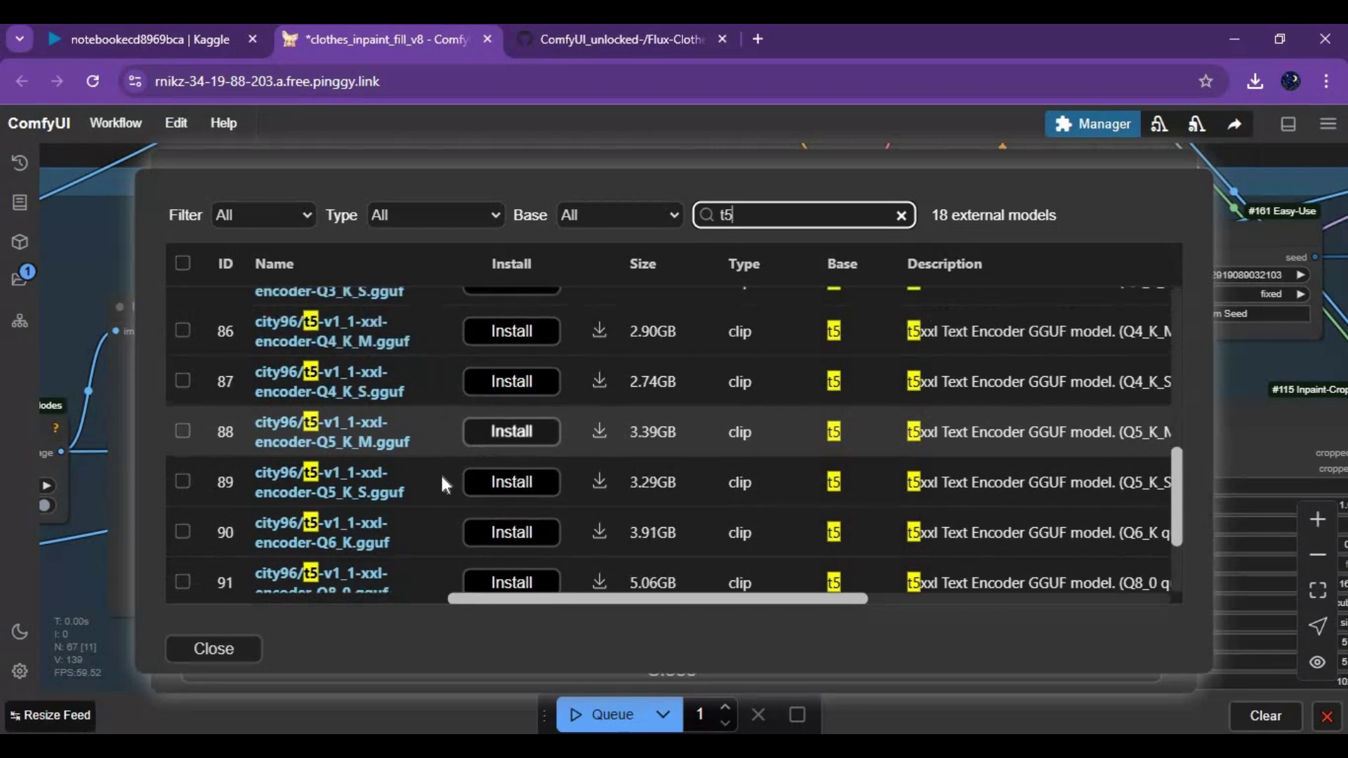
pyautogui.scroll(-3, 442, 475)
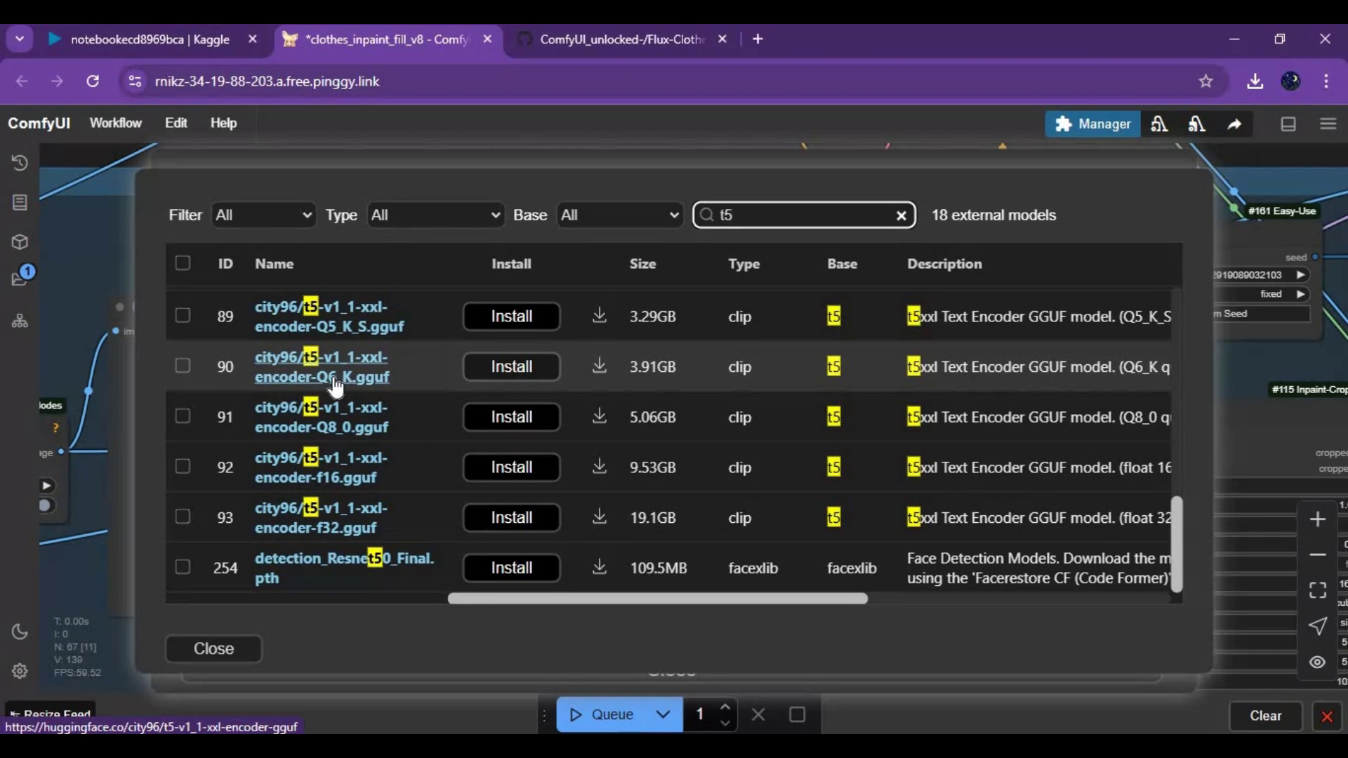
pyautogui.click(418, 372)
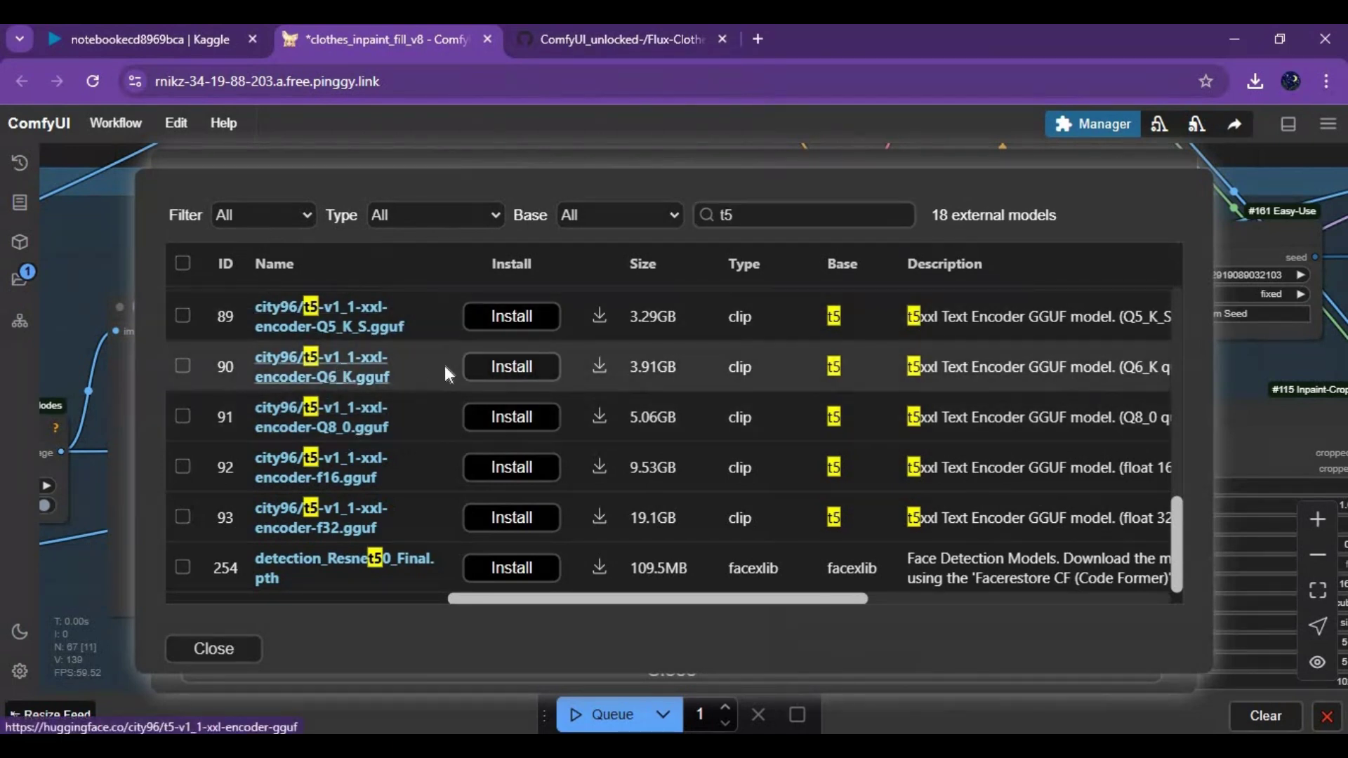
pyautogui.click(480, 373)
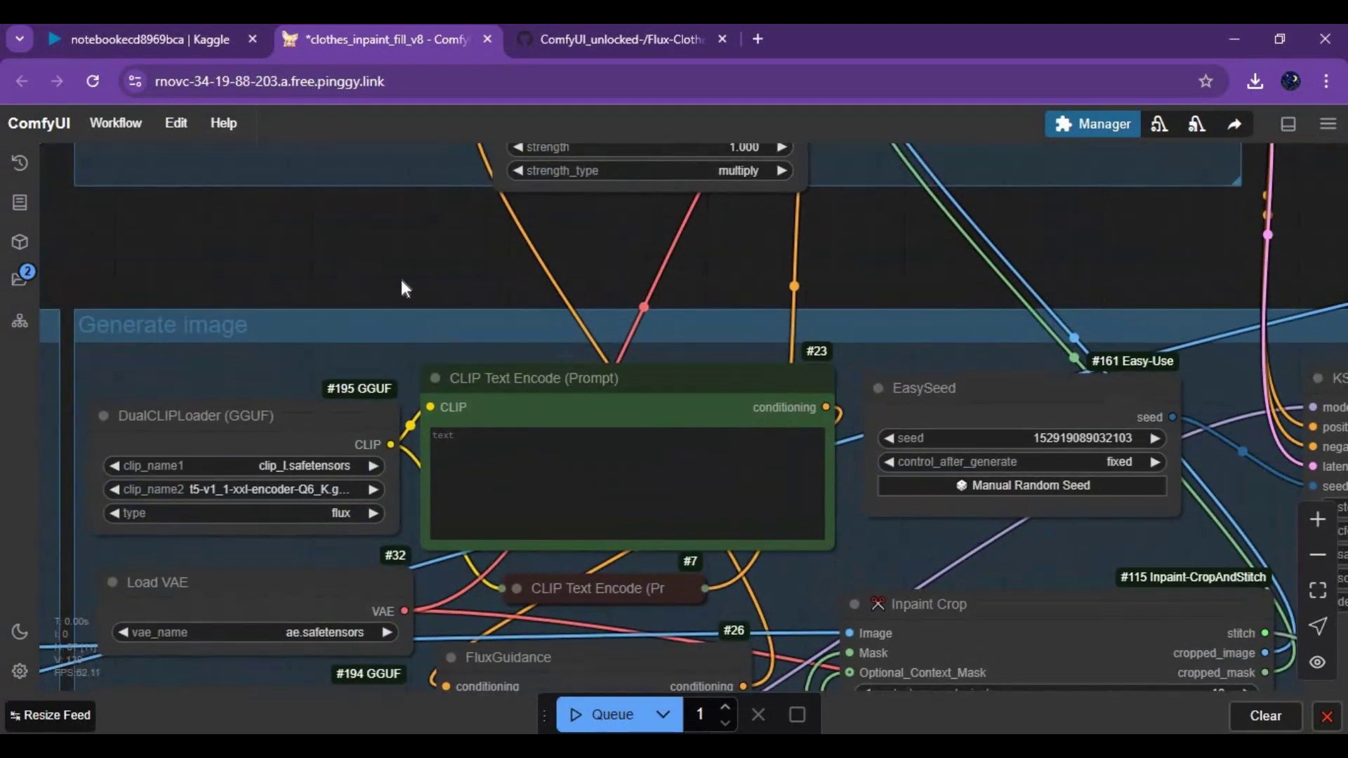
# Step: Set DualCLIPLoader's clip_name1 to clip_l.safetensors and clip_name2 to t5/t5-v1_1-xxl-encoder-Q6_K.gguf, and check the Load Style Model choice for flux1-redux-dev.safetensors
pyautogui.click(340, 465)
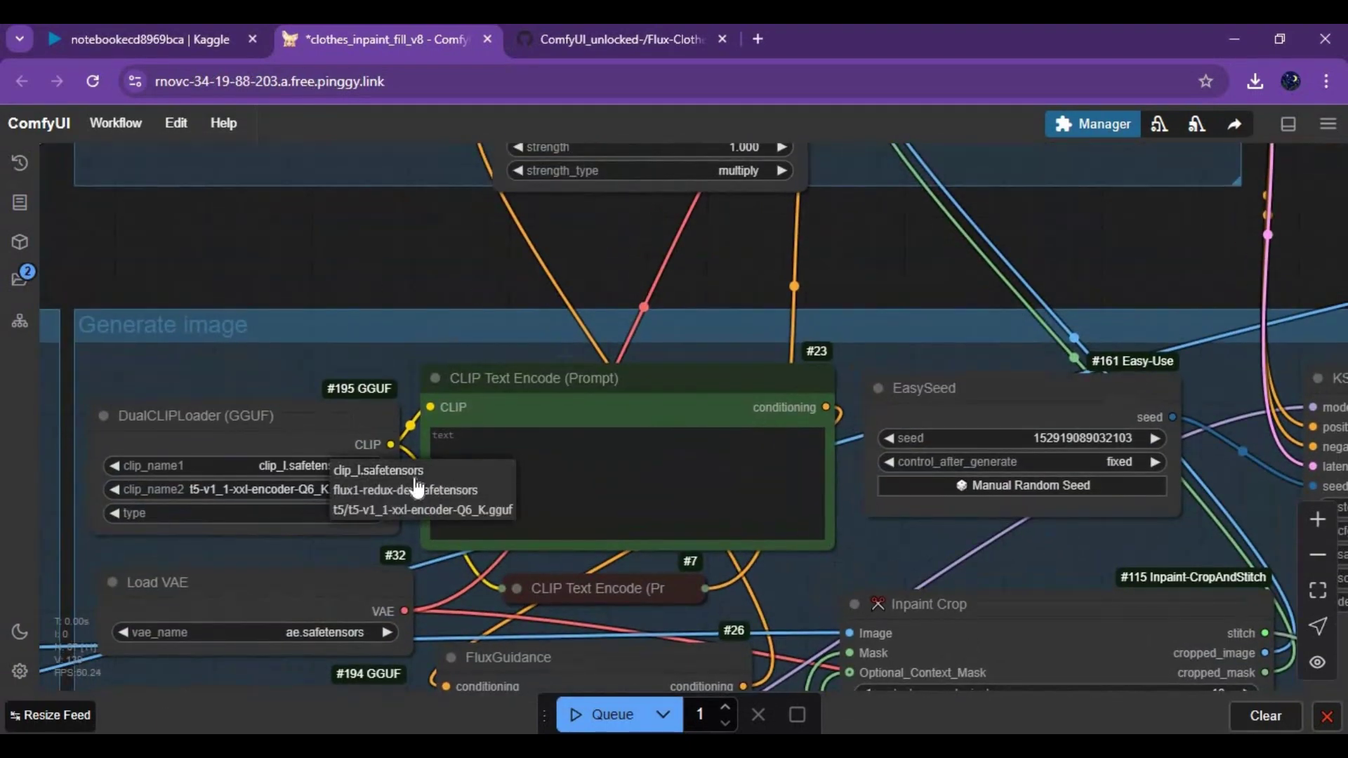
pyautogui.click(393, 470)
pyautogui.click(235, 489)
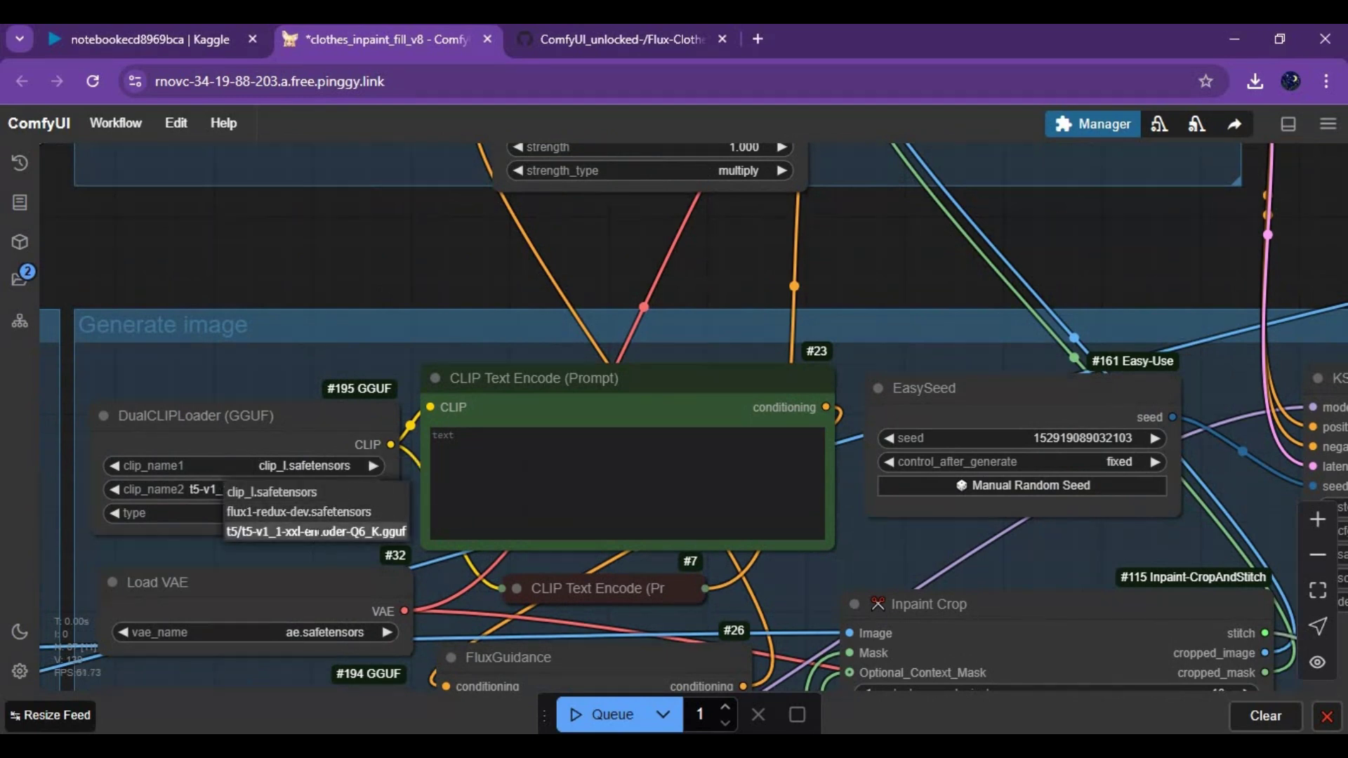
pyautogui.click(330, 531)
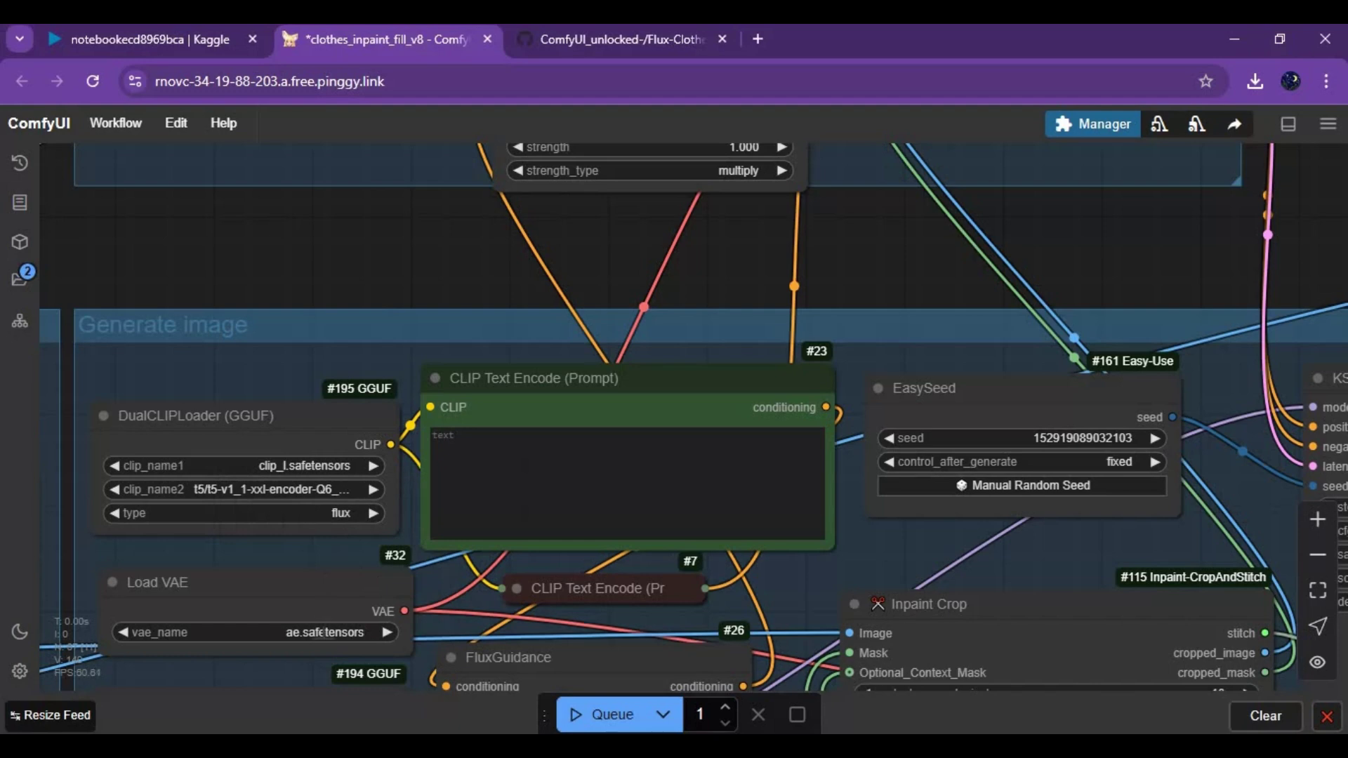
pyautogui.moveTo(483, 316); pyautogui.dragTo(461, 720)
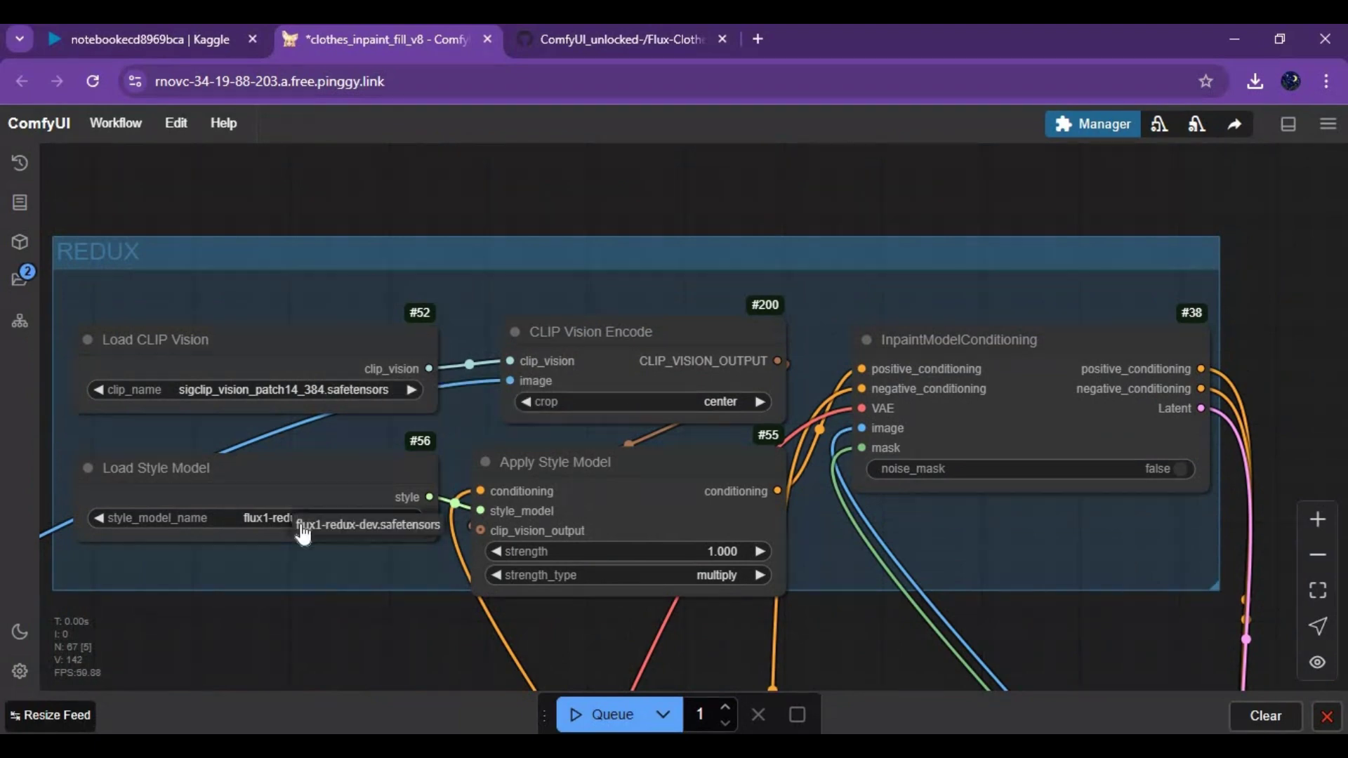
pyautogui.moveTo(798, 557); pyautogui.dragTo(911, 211)
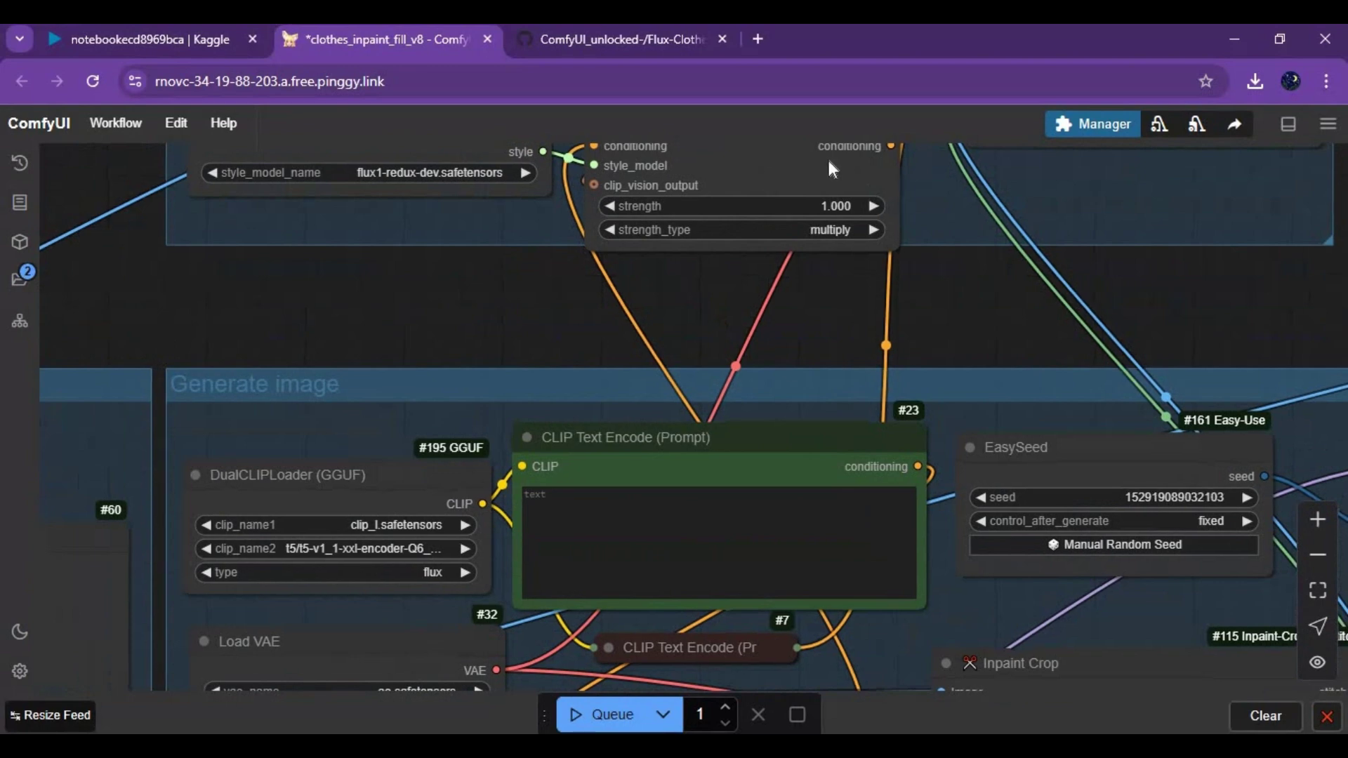
# Step: Load shirt_378037390_1000.jpg from the Downloads folder into the UPLOAD OUTFIT node
pyautogui.hscroll(-10, 590, 253)
pyautogui.hscroll(-15, 590, 281)
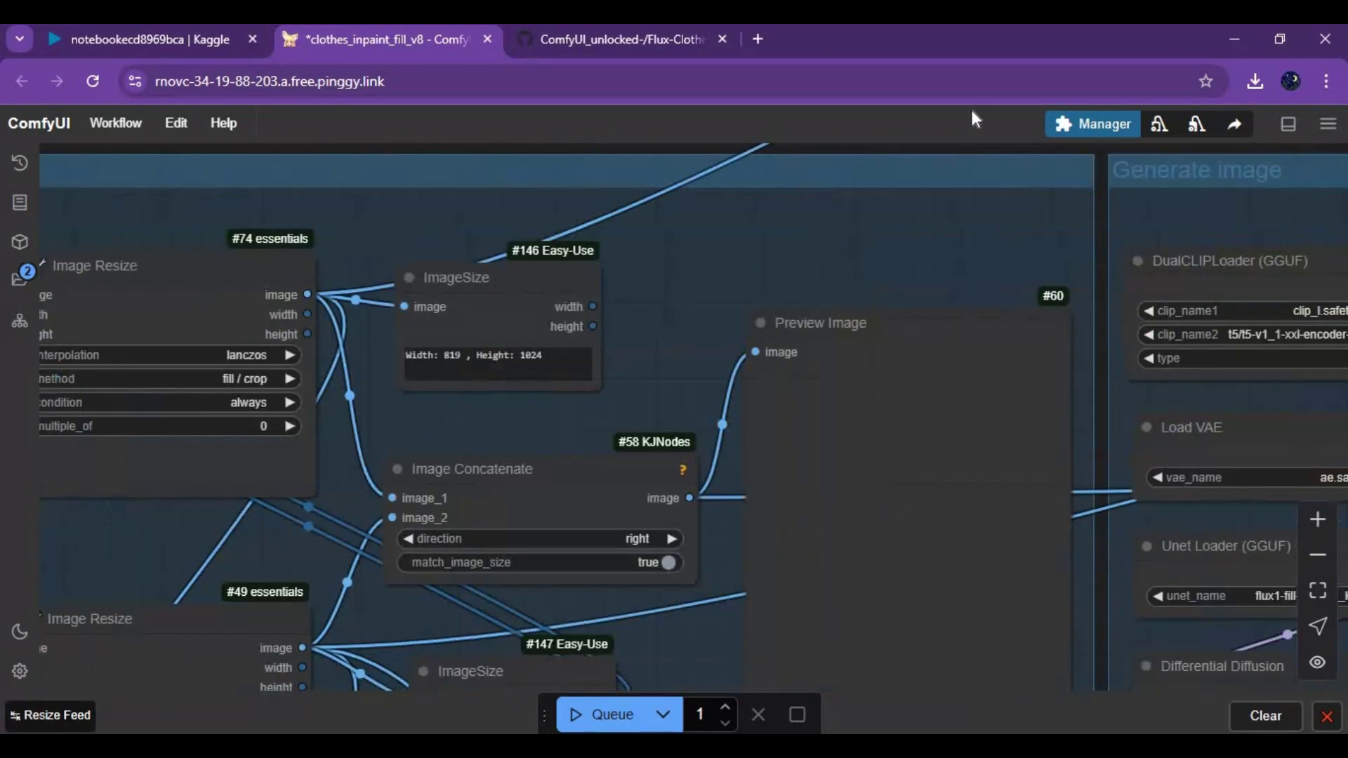
pyautogui.scroll(1, 687, 414)
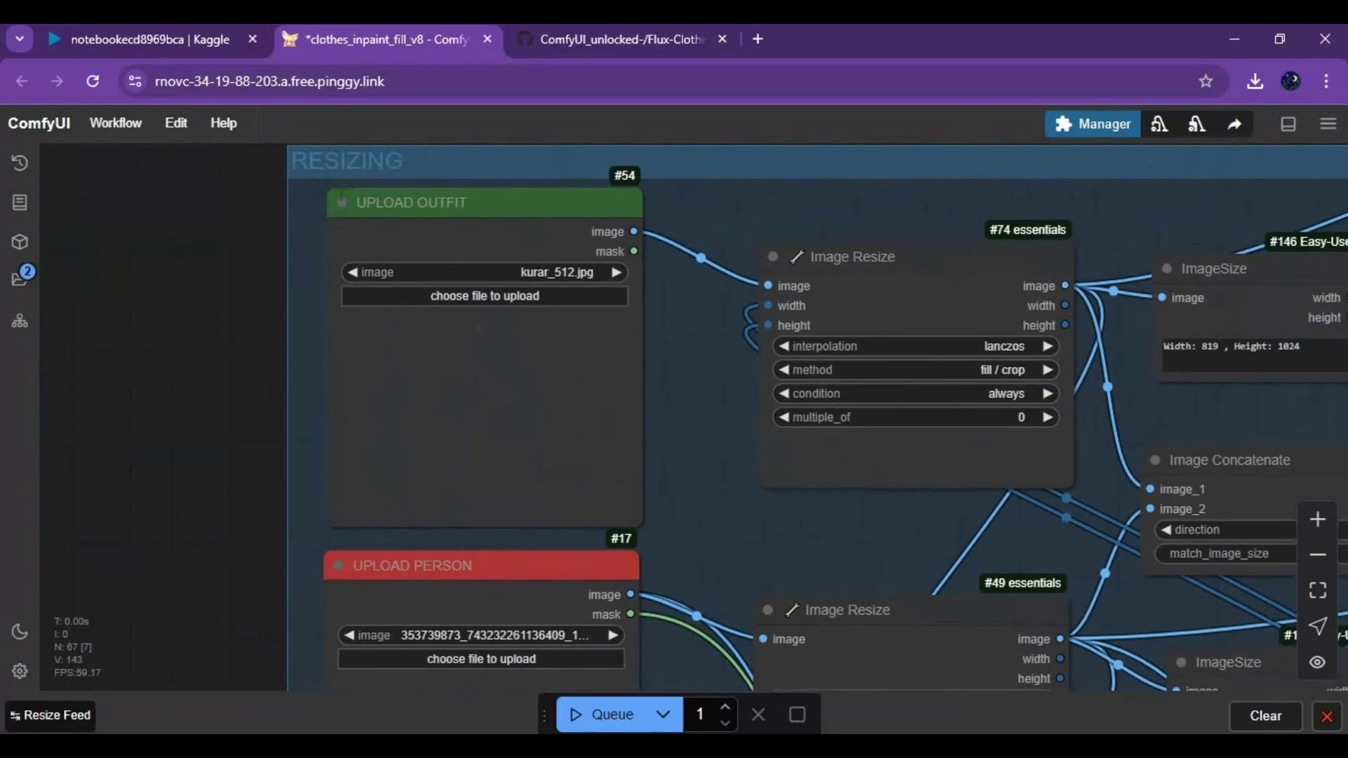
pyautogui.click(450, 296)
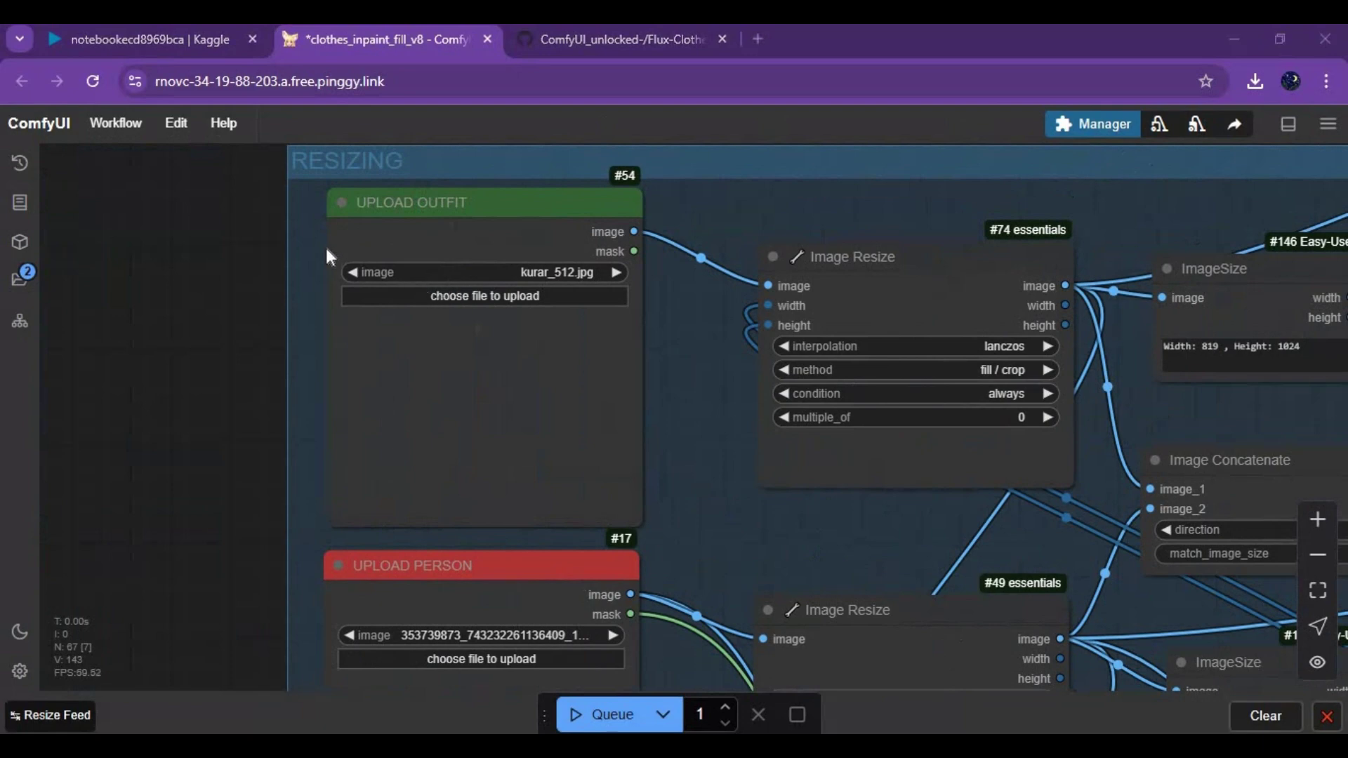
pyautogui.click(90, 198)
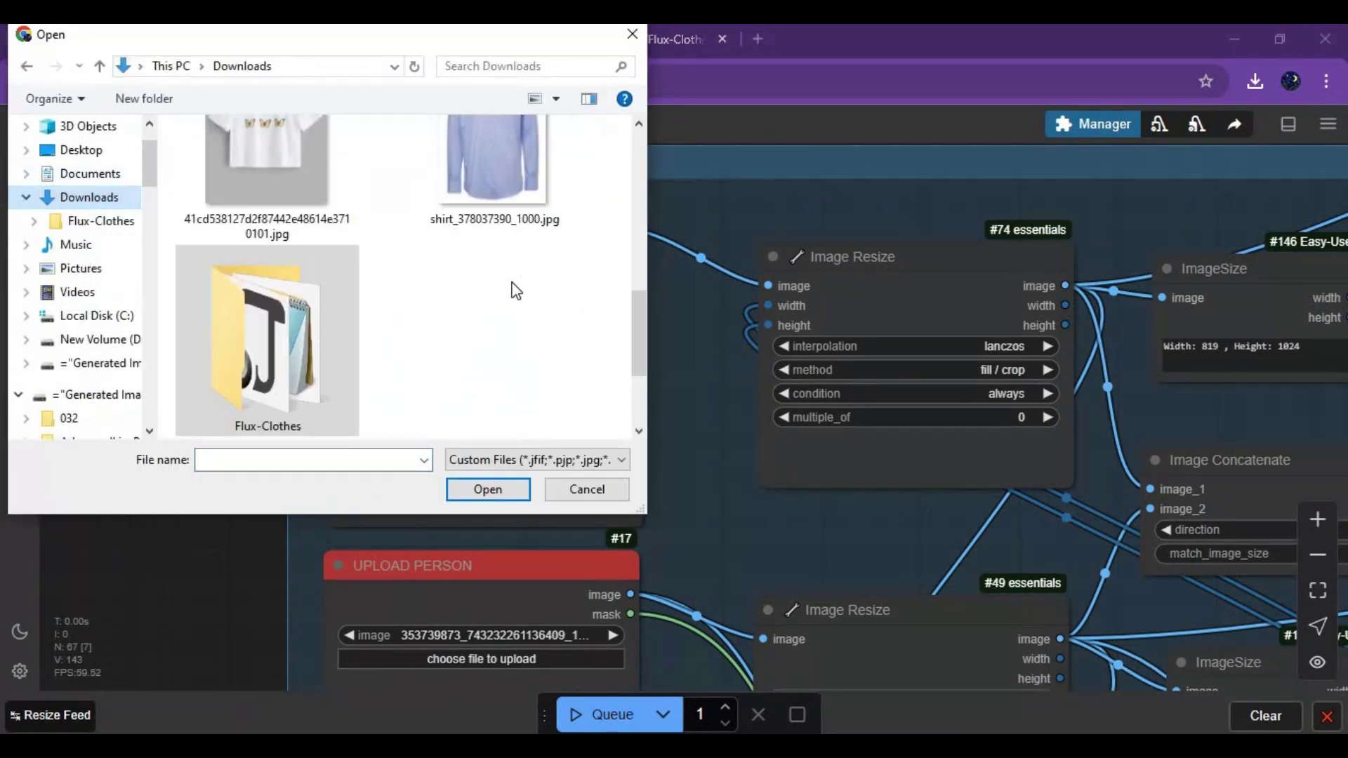
pyautogui.scroll(-5, 512, 284)
pyautogui.scroll(-3, 513, 290)
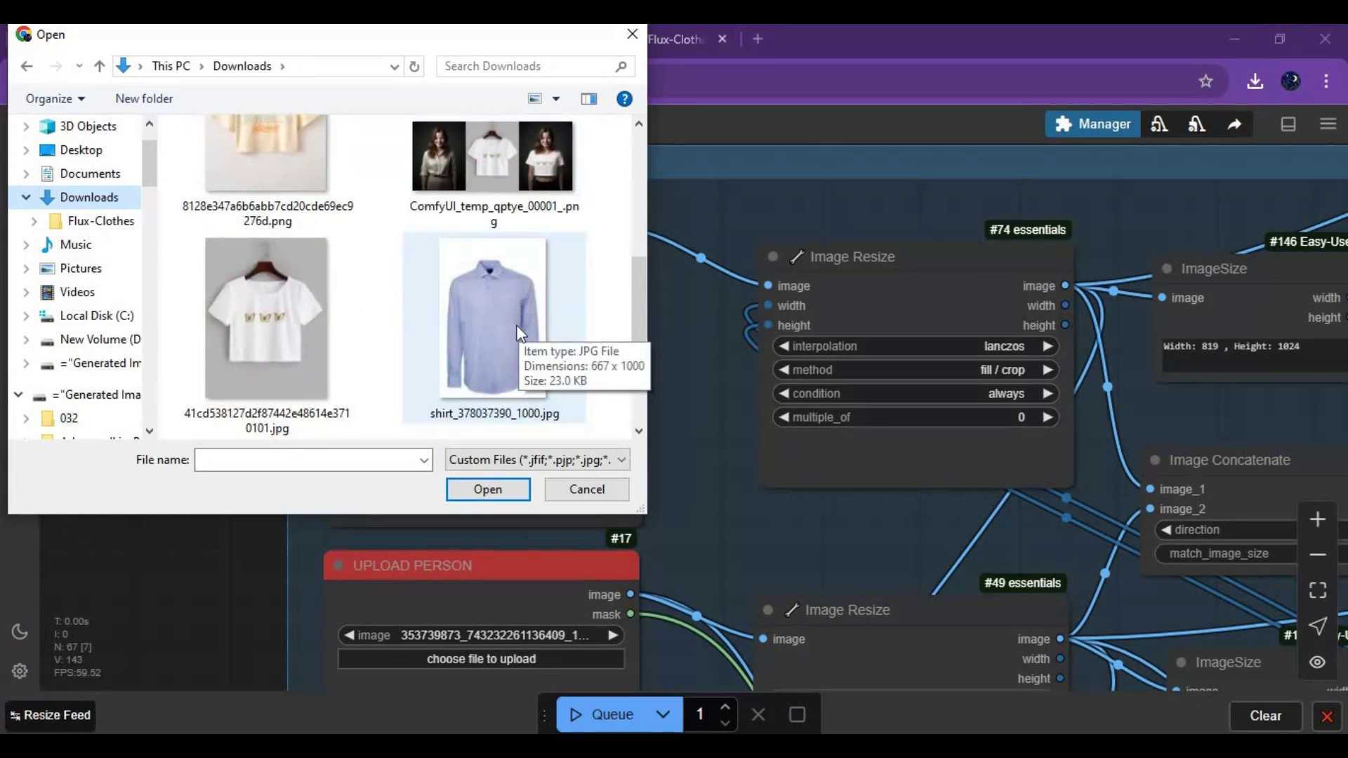
pyautogui.doubleClick(518, 323)
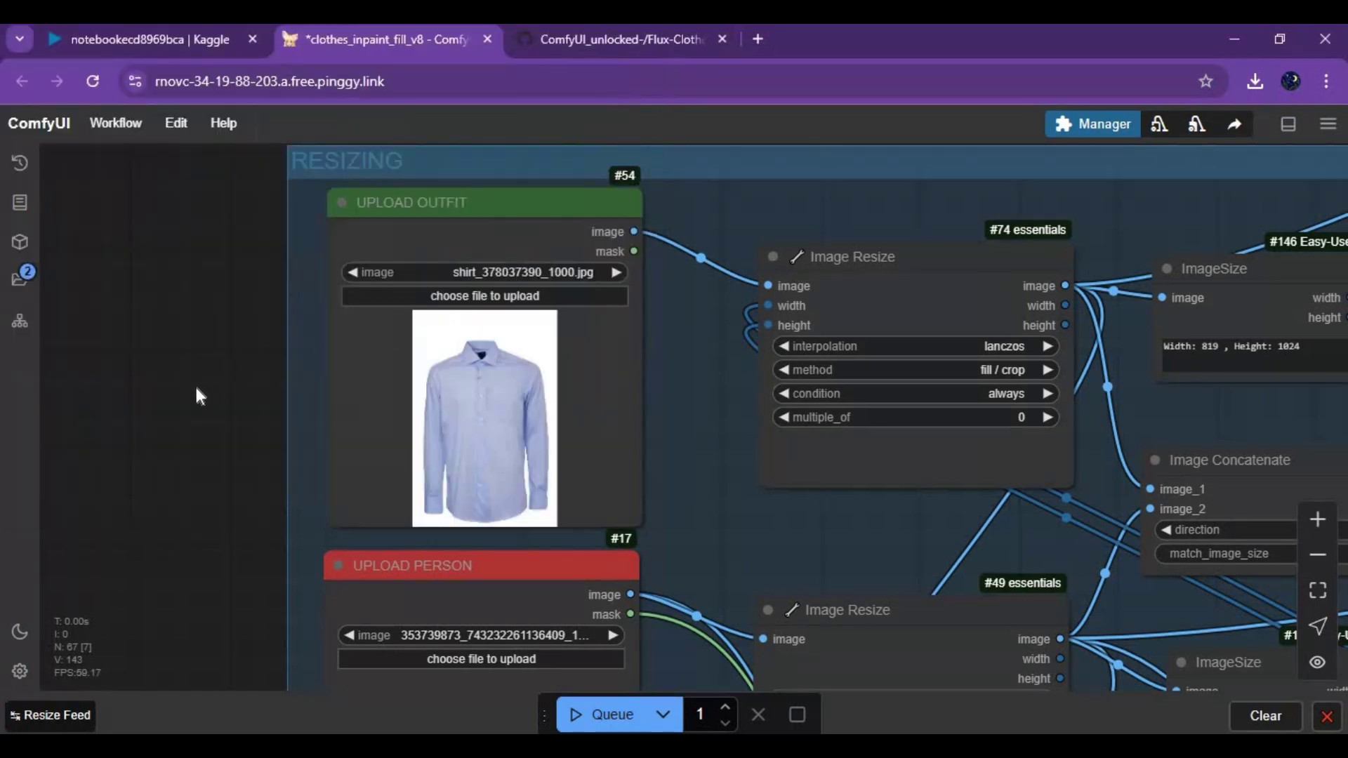
# Step: Load image (1).png from New Volume (D:) into the UPLOAD PERSON node
pyautogui.scroll(-3, 194, 369)
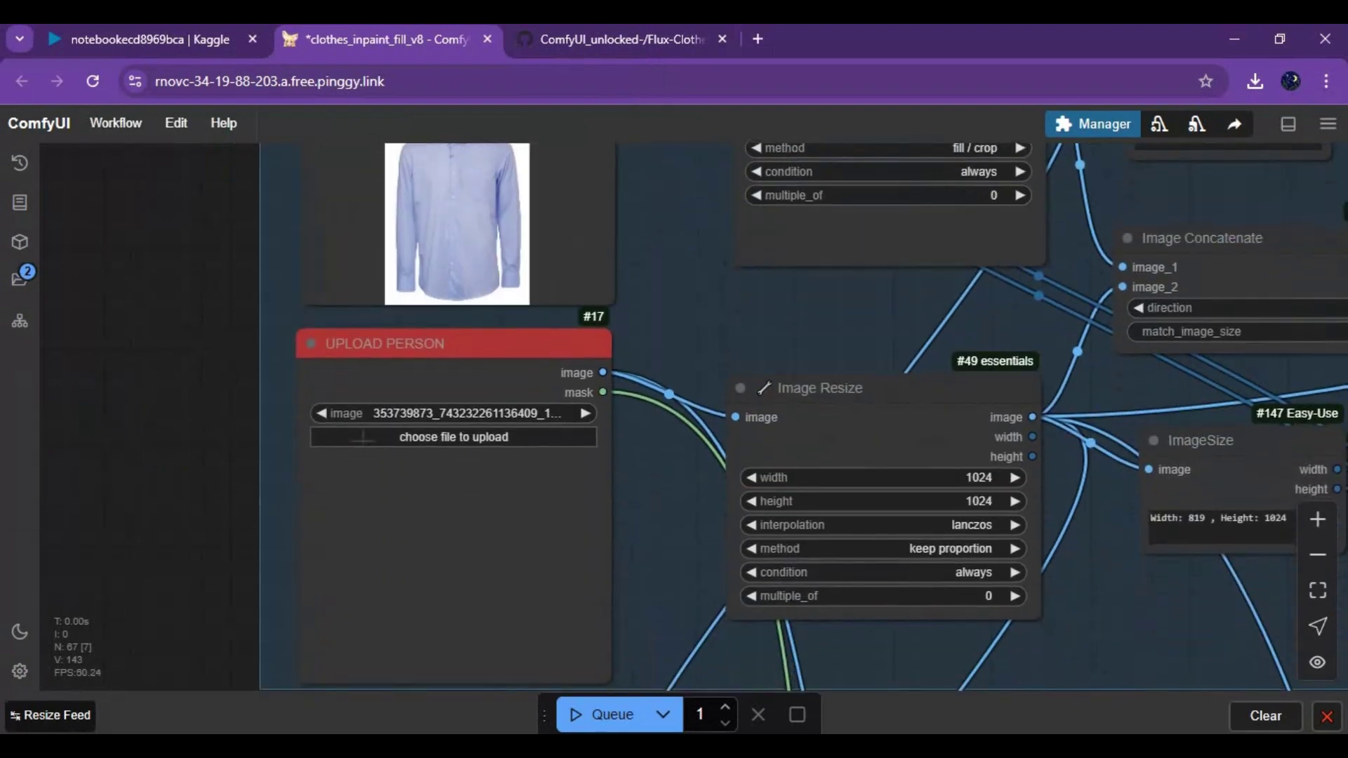
pyautogui.click(410, 437)
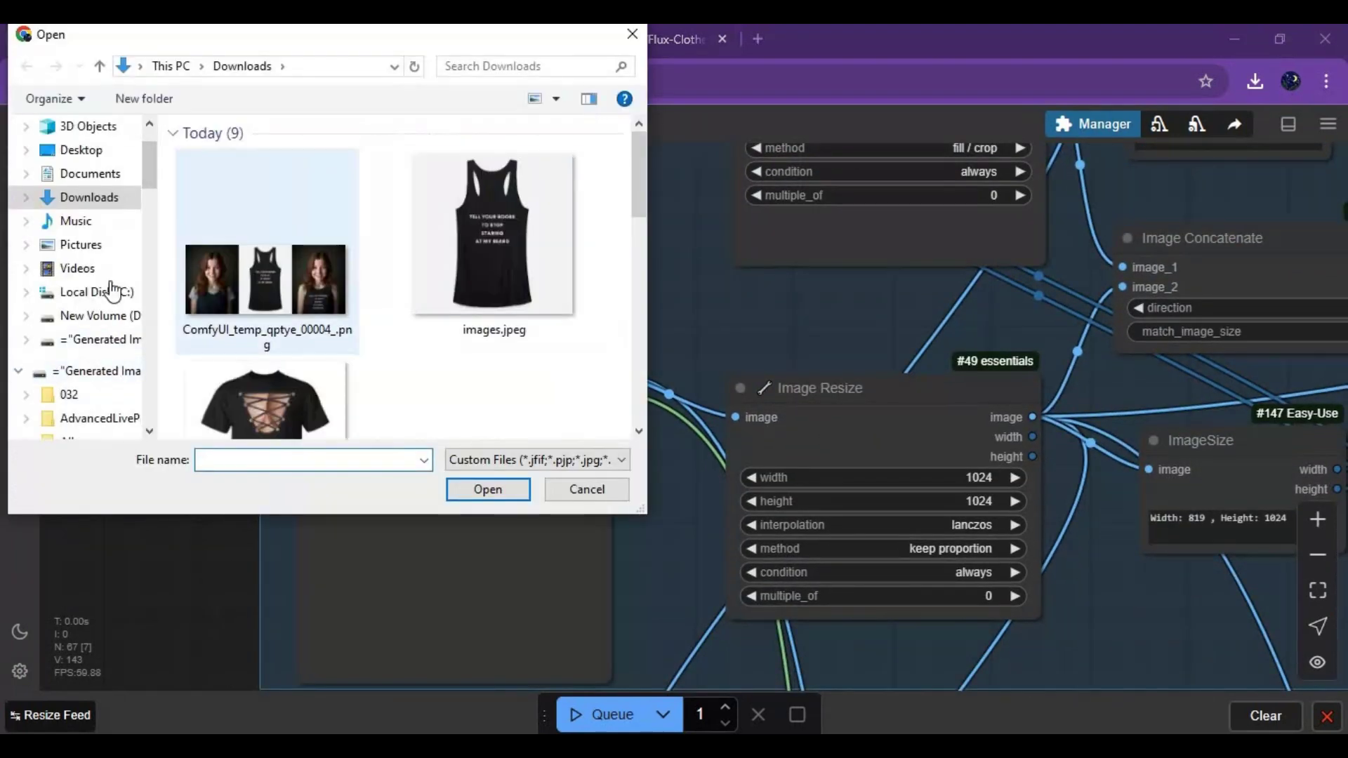
pyautogui.click(99, 316)
pyautogui.scroll(-10, 429, 311)
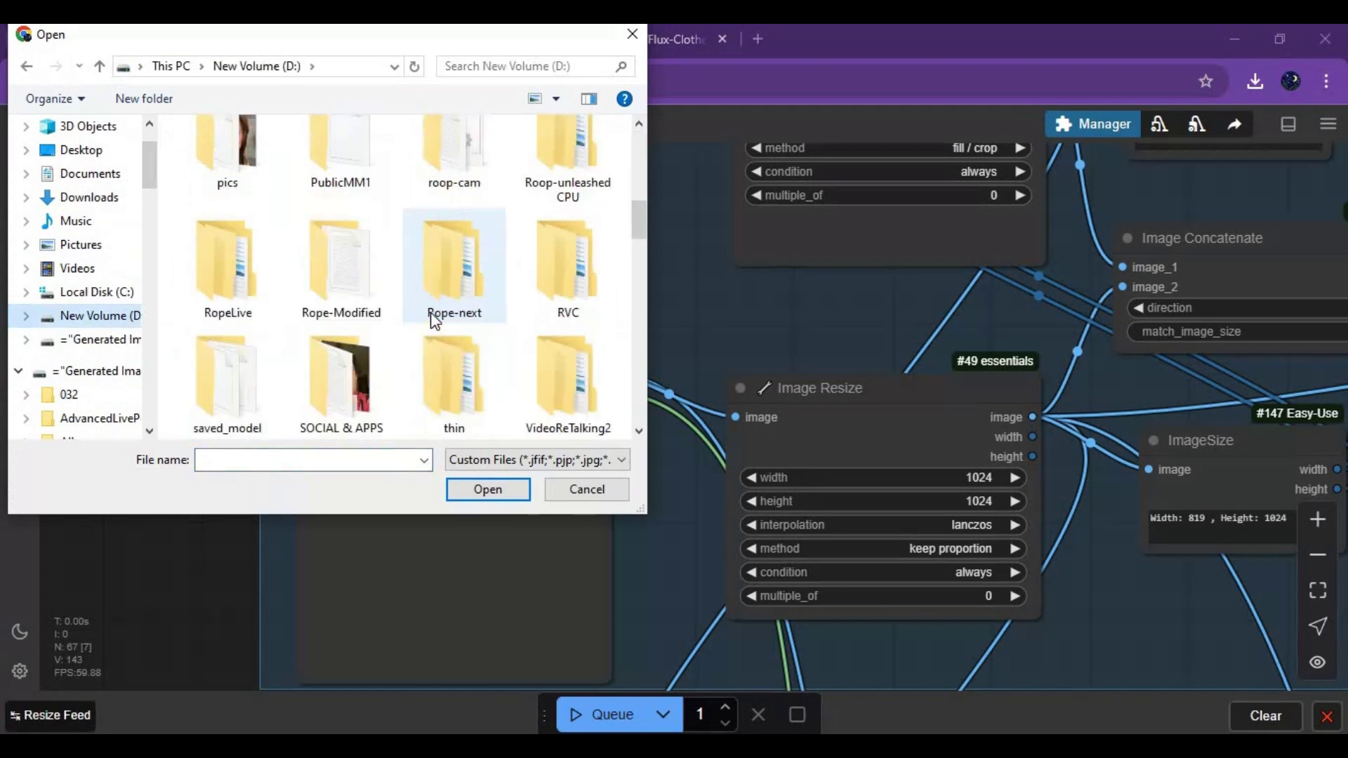
pyautogui.scroll(-3, 431, 312)
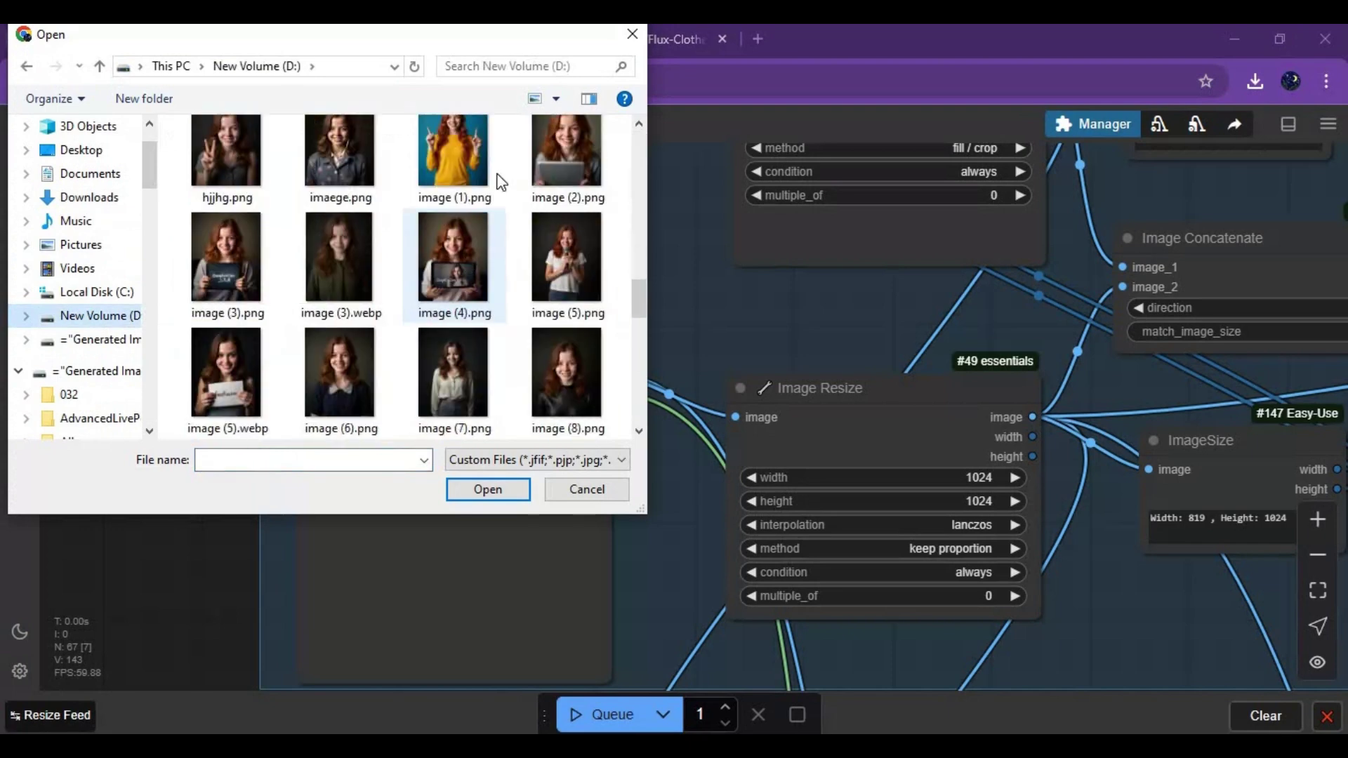
pyautogui.click(457, 170)
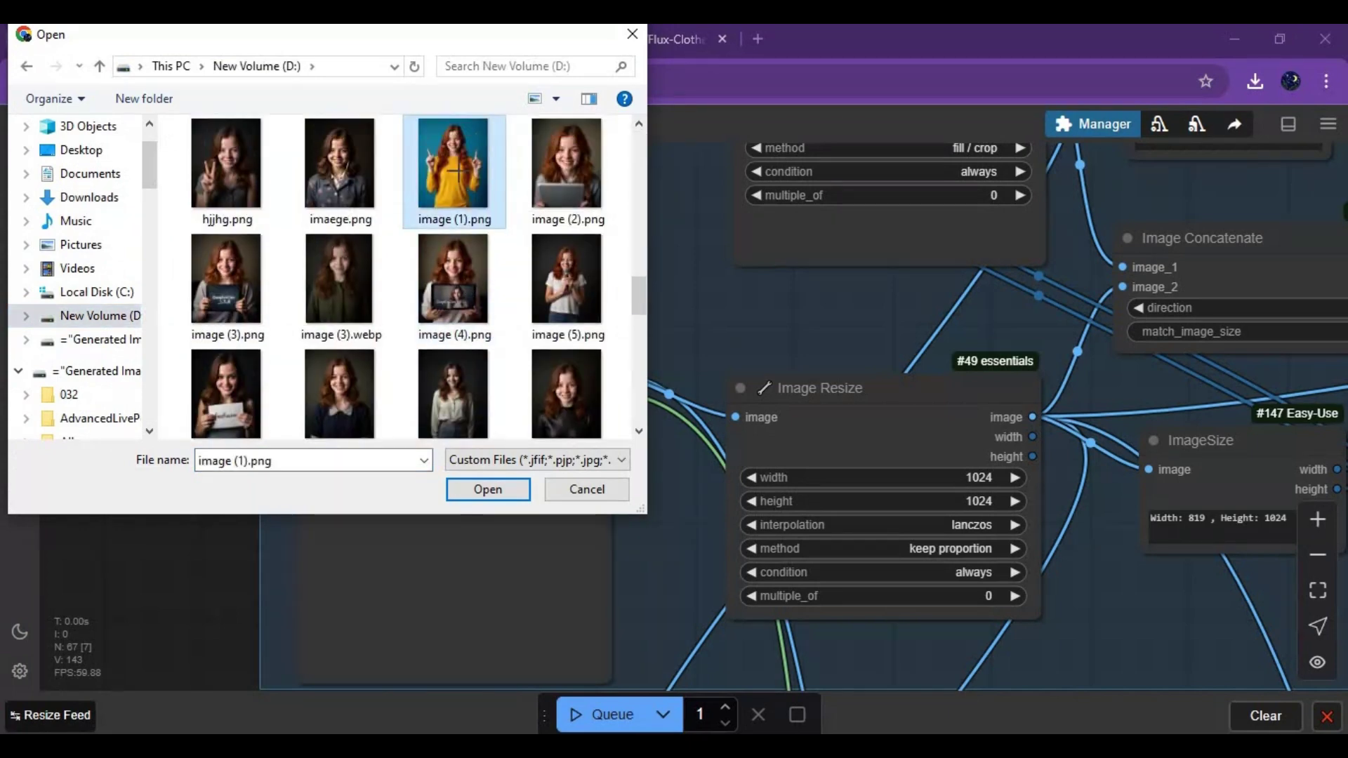
pyautogui.doubleClick(458, 171)
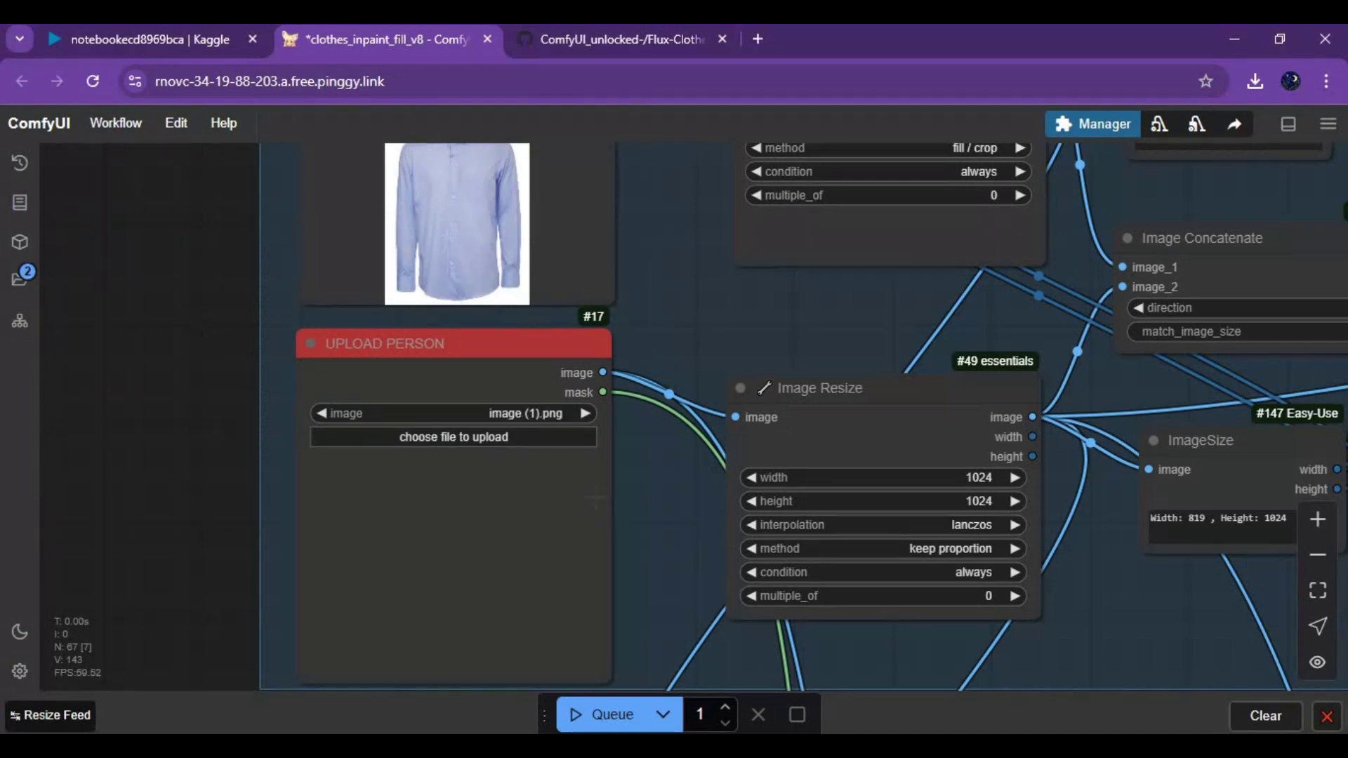
# Step: Queue the workflow and follow its run through the RESIZING and MASK groups
pyautogui.moveTo(655, 533); pyautogui.dragTo(542, 510)
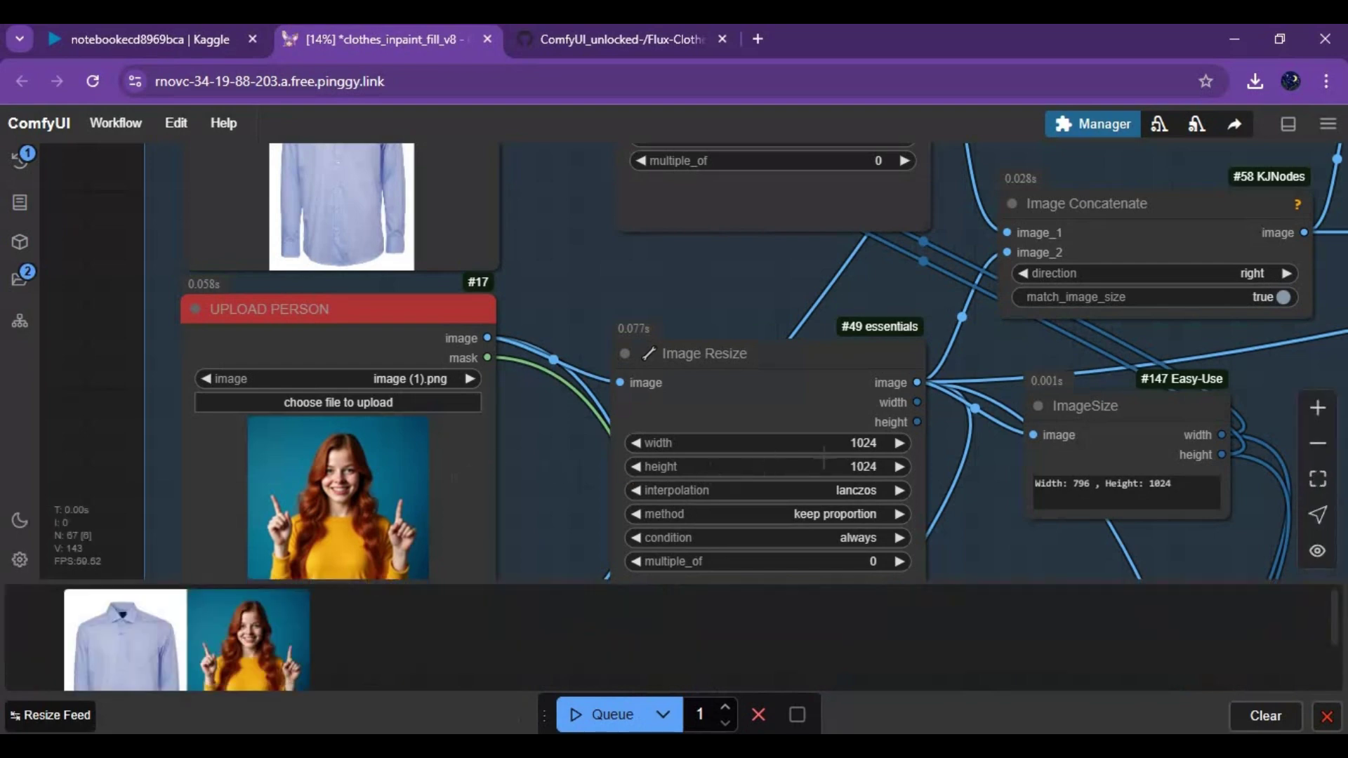
pyautogui.scroll(-3, 823, 458)
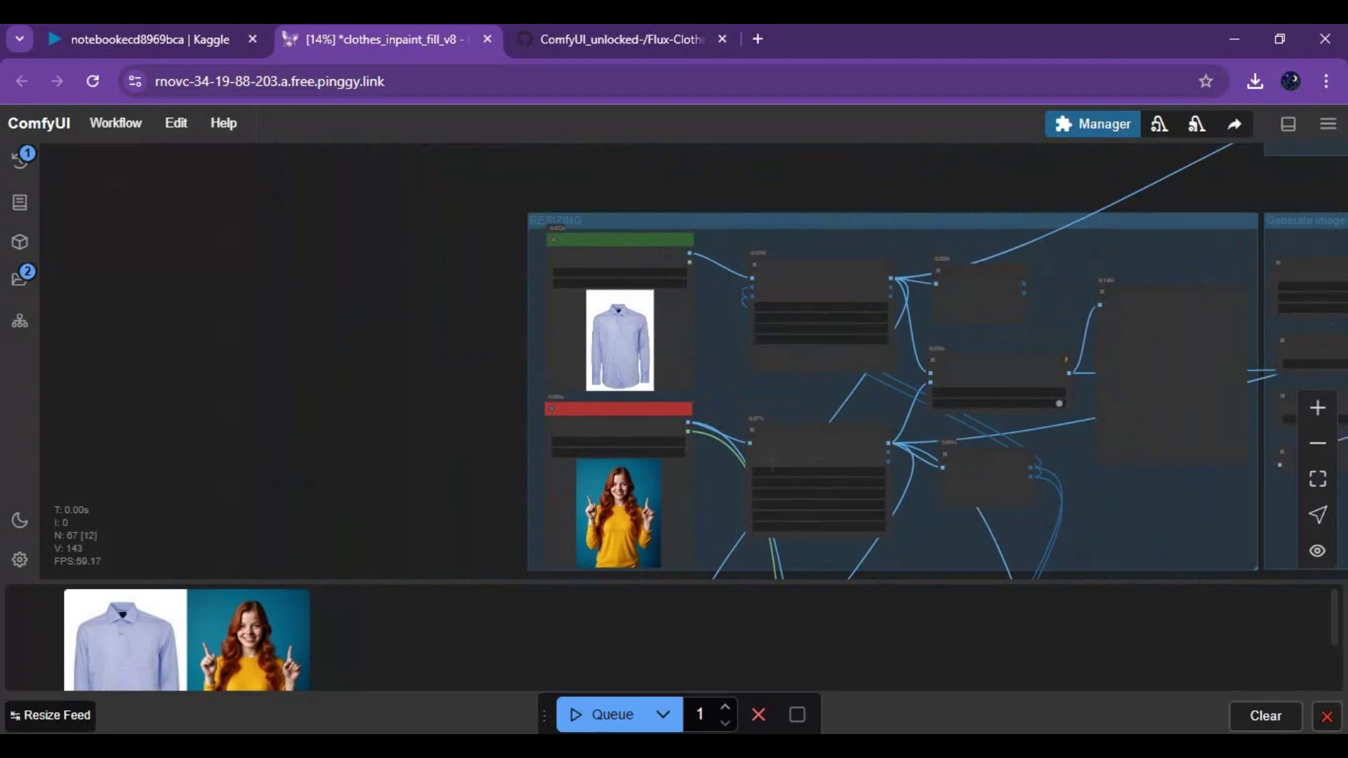
pyautogui.scroll(4, 835, 520)
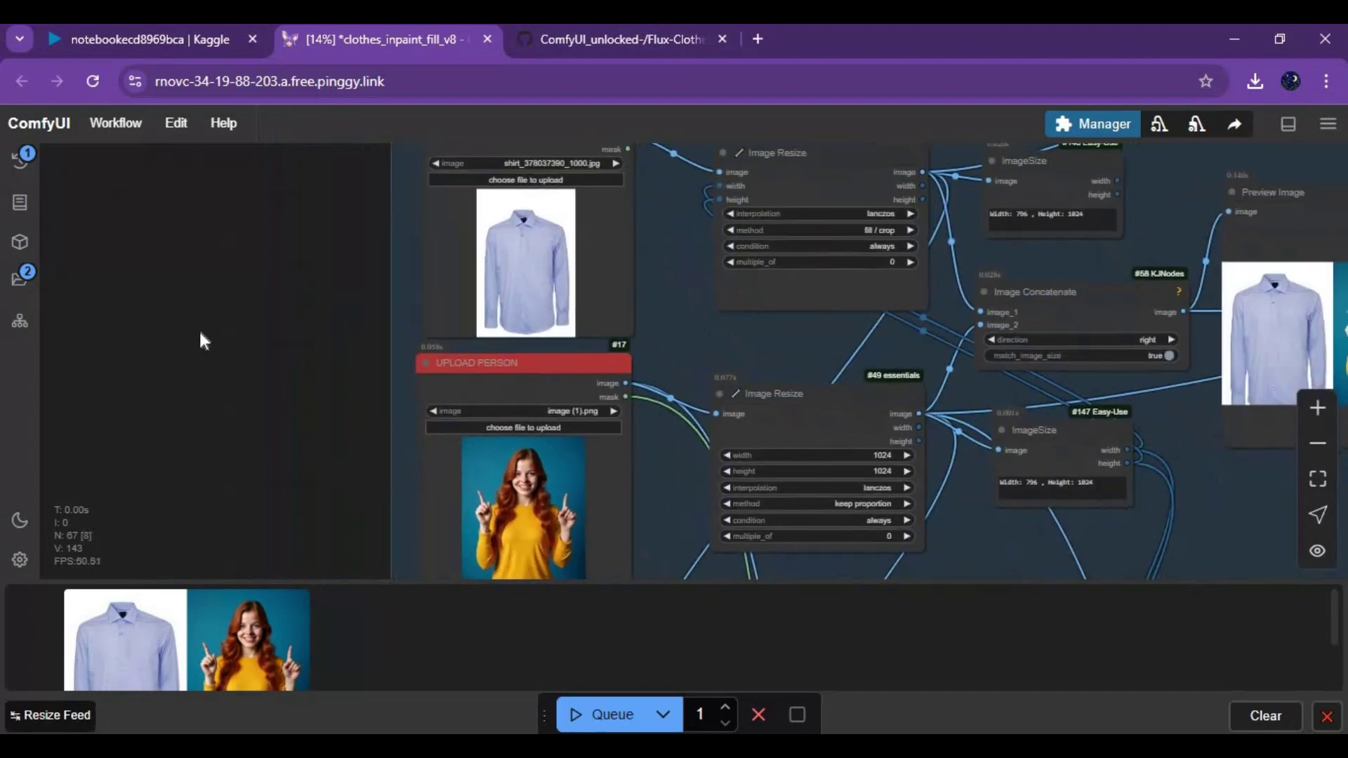
pyautogui.scroll(-4, 194, 327)
pyautogui.scroll(-2, 168, 281)
pyautogui.scroll(-3, 162, 237)
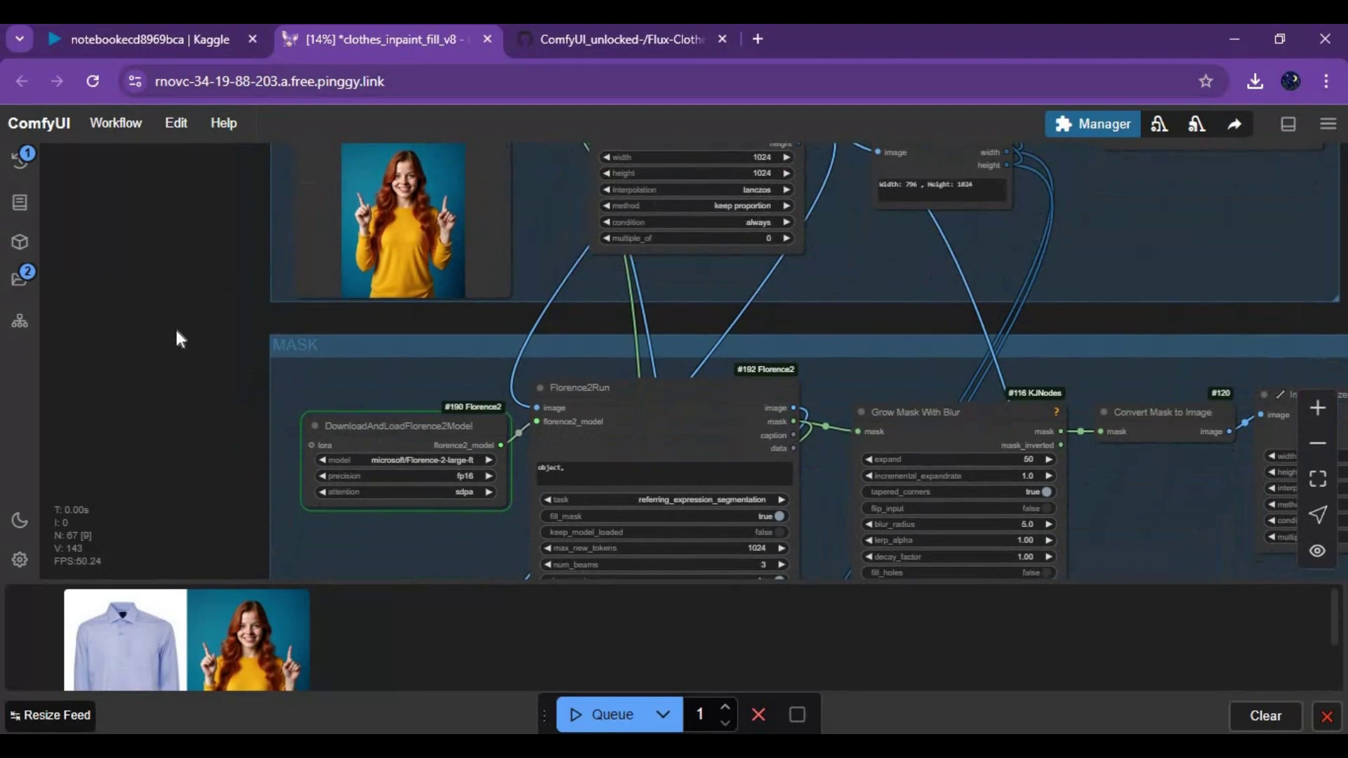
# Step: Examine the comparison image of the original person, the black tank top and the generated clothes swap
pyautogui.scroll(-4, 174, 326)
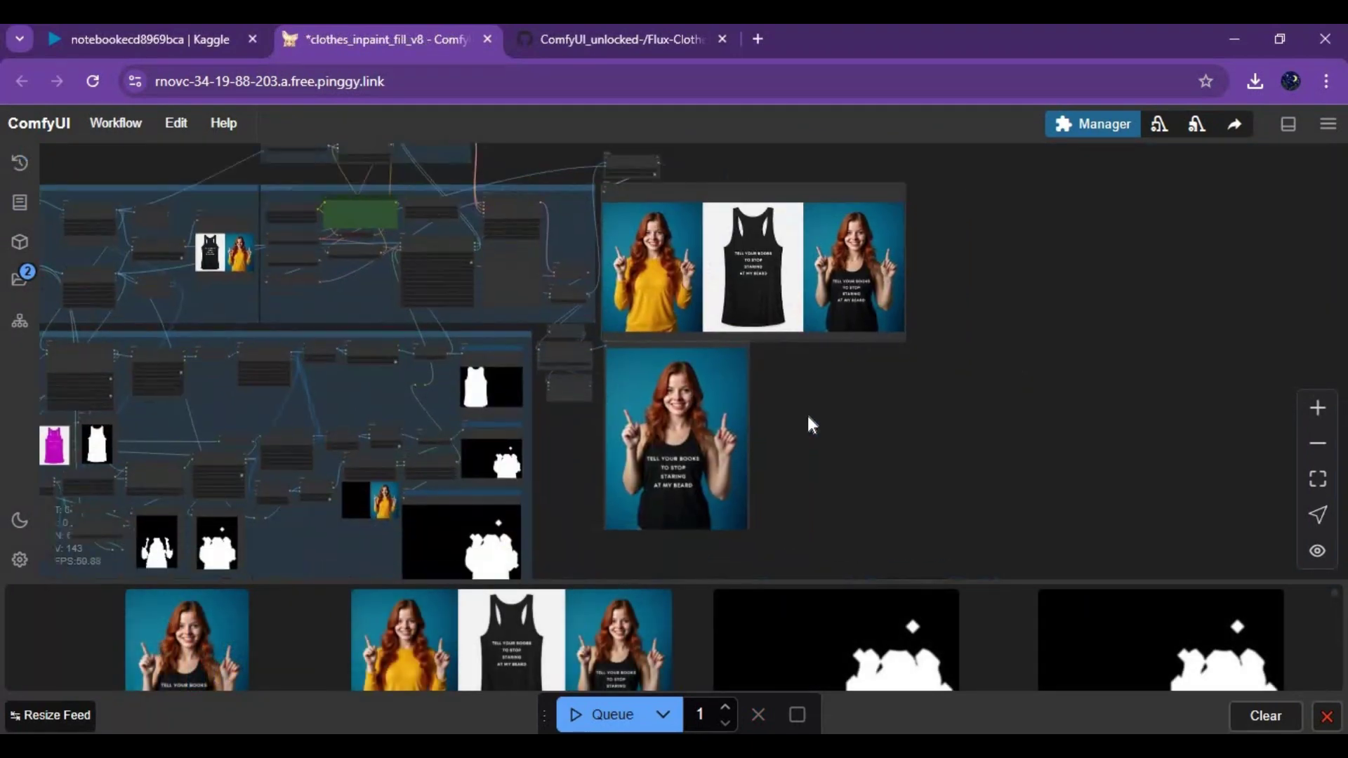
pyautogui.scroll(5, 784, 486)
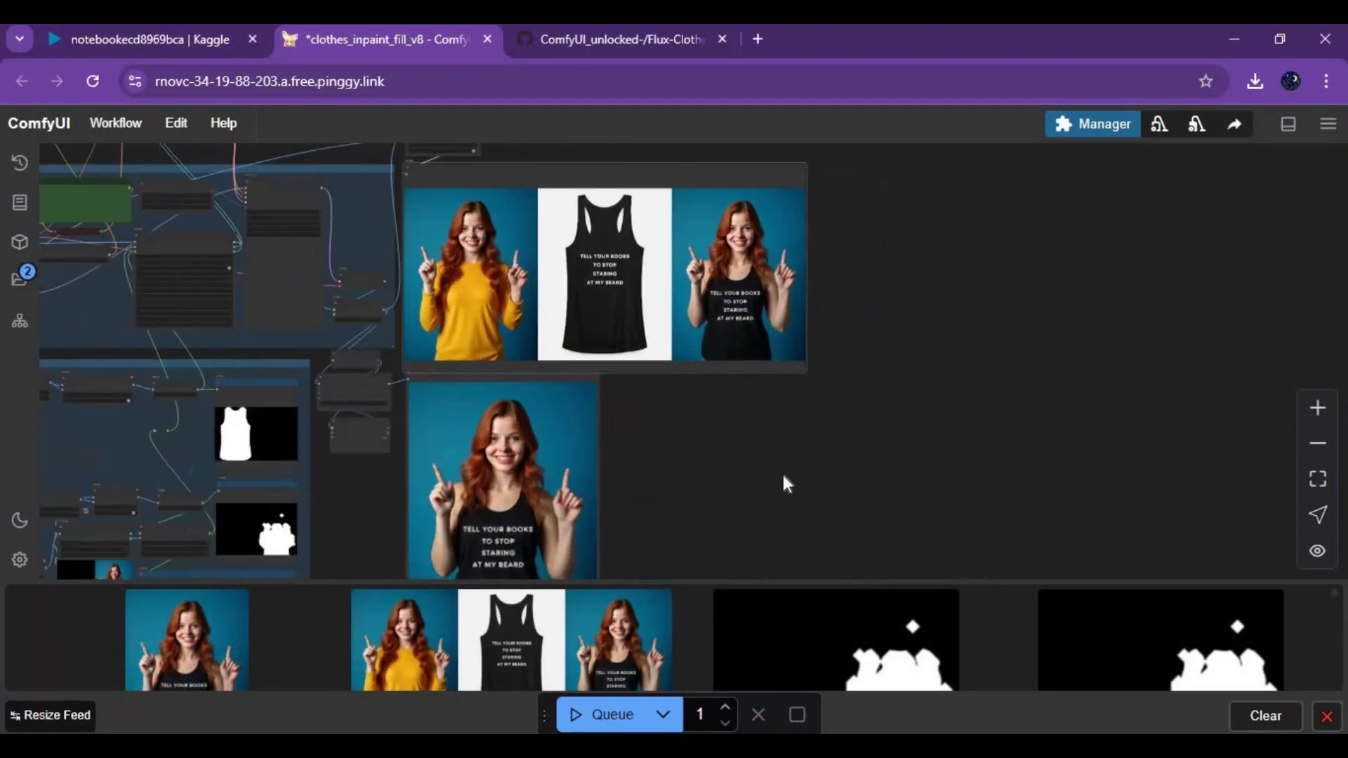
pyautogui.scroll(2, 1070, 414)
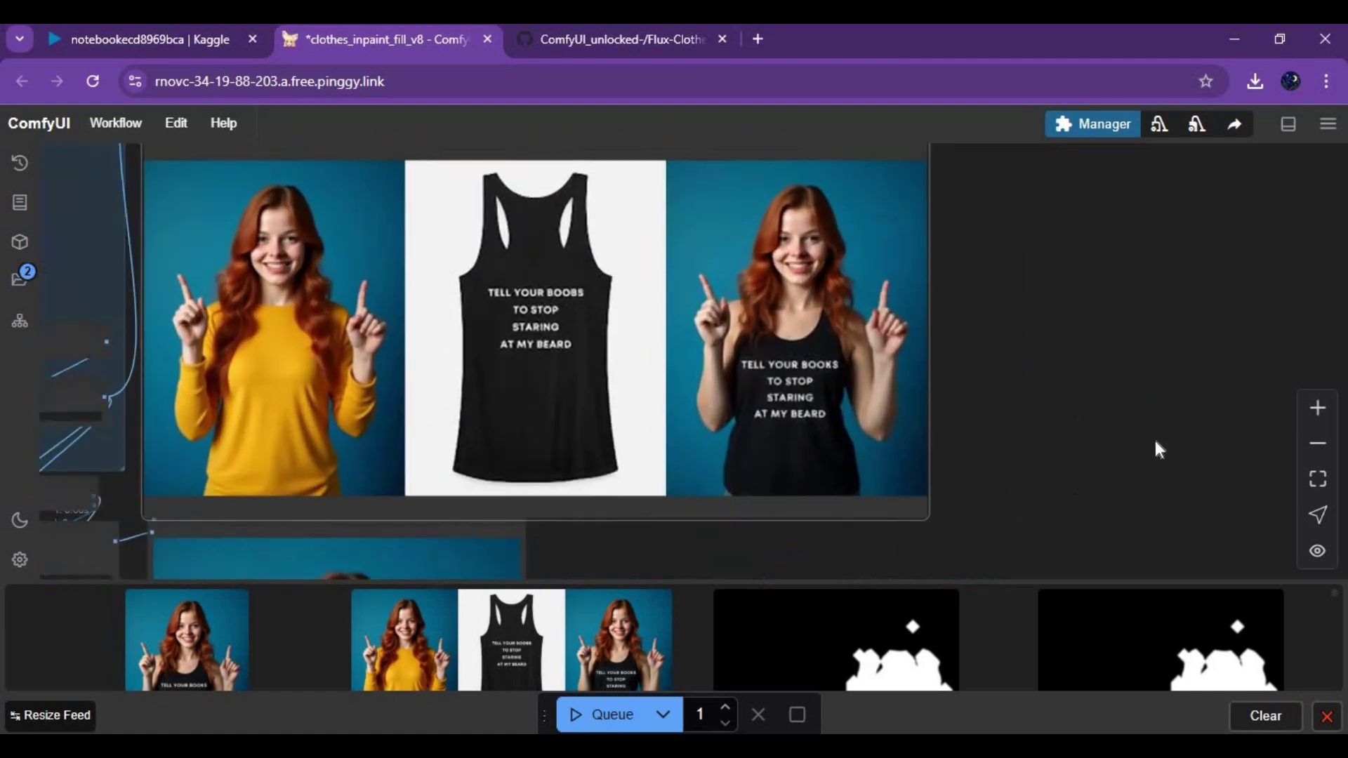